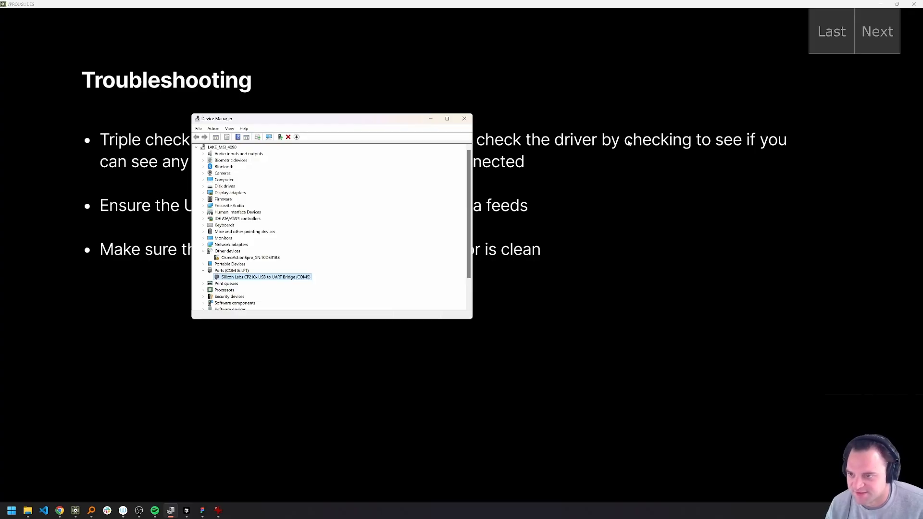
- Return from Device Manager to the presentation and advance past the Troubleshooting slide
left_click(649, 220)
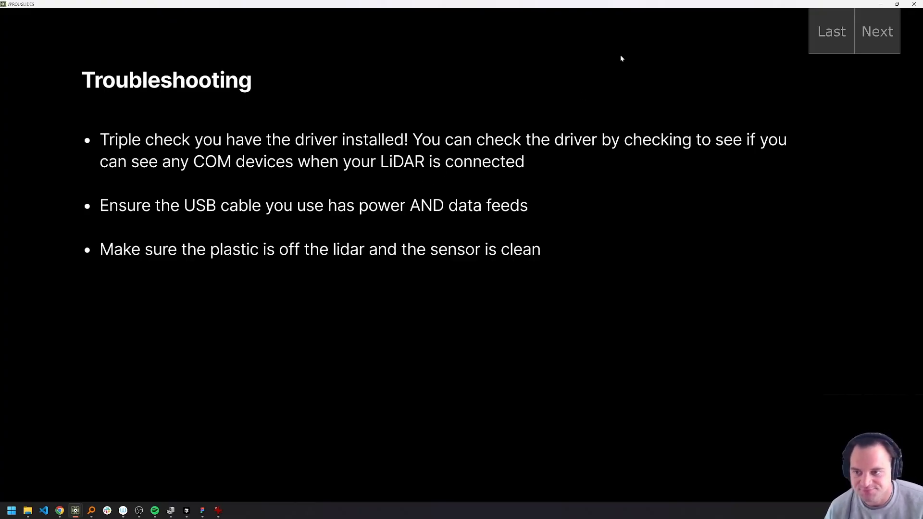
left_click(884, 38)
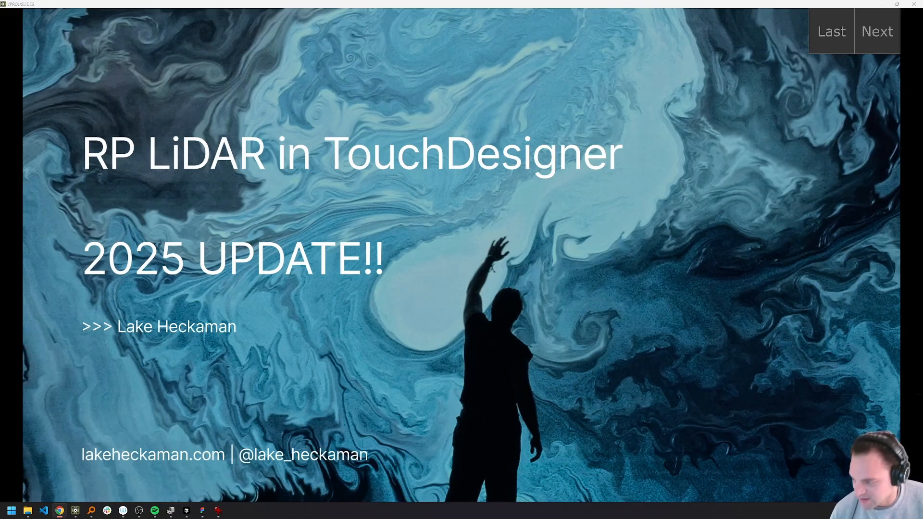
left_click(187, 511)
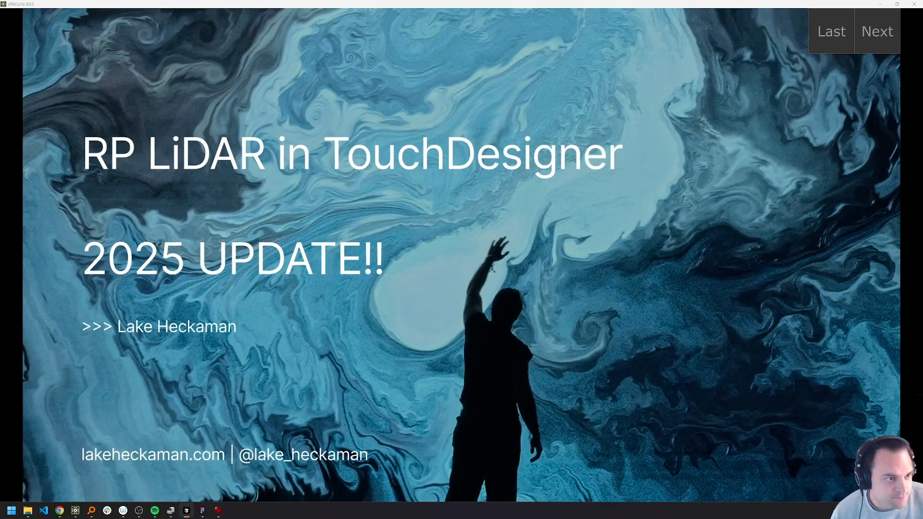
key("alt+Tab")
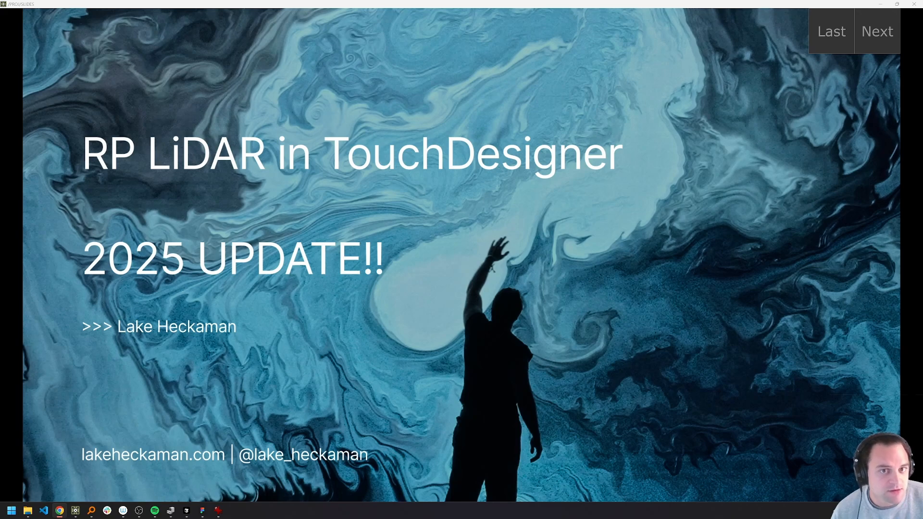
key("alt+Tab")
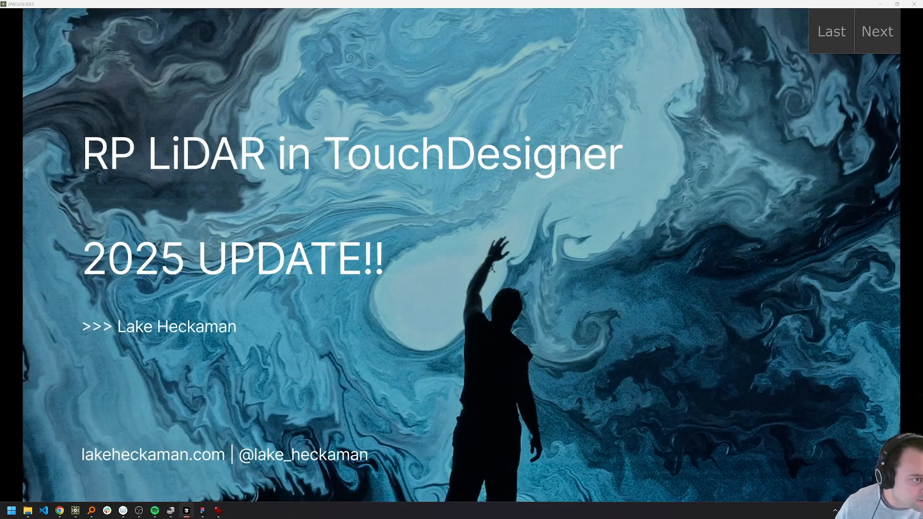
key("alt+Tab")
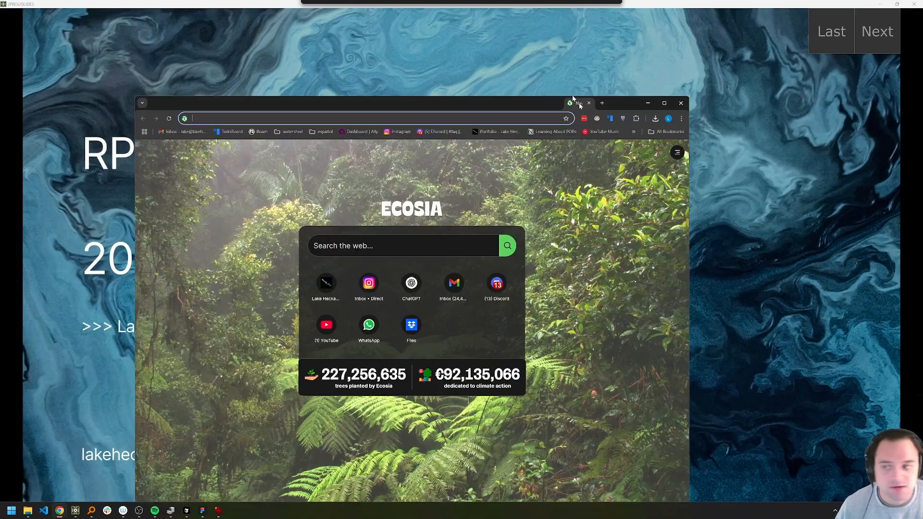
type("https://www.silabs.com/documents/public/software/CP210x_Universal_Windows_Driver.zip")
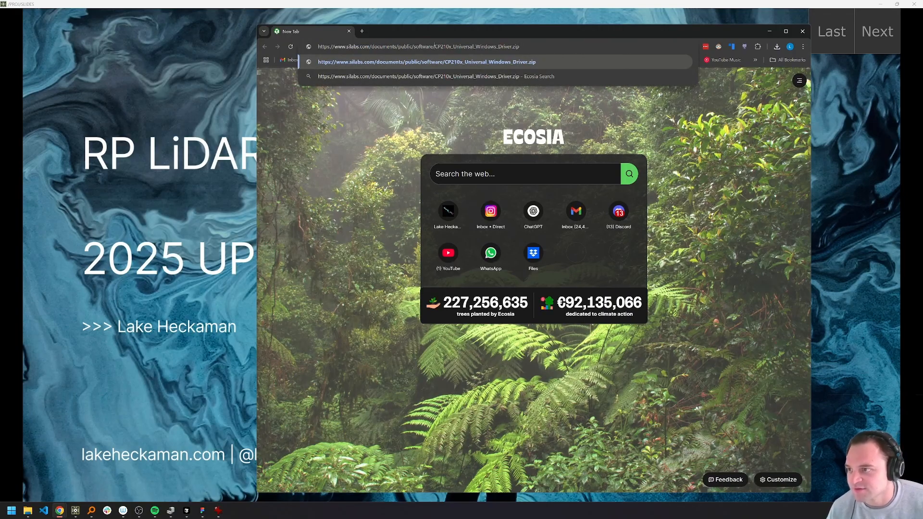
key("Return")
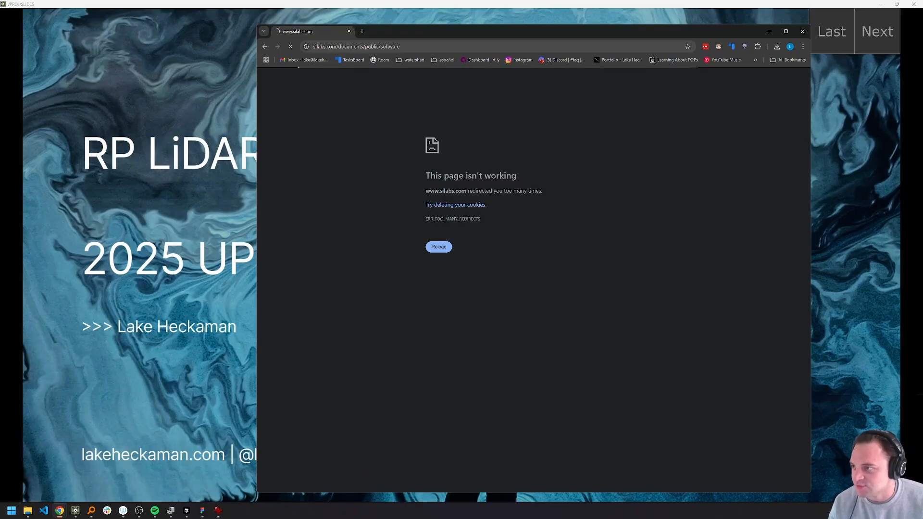
- Search the web for "usb uart bridge driver"
left_click(366, 46)
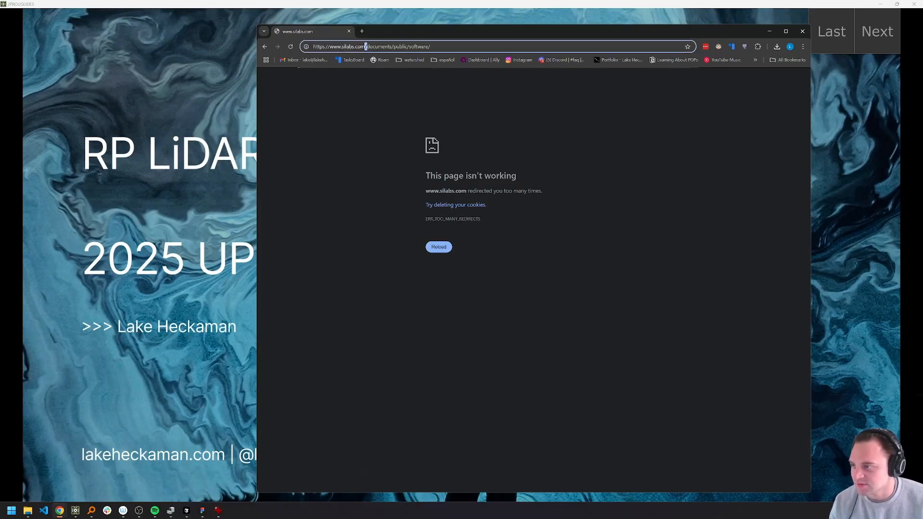
key("ctrl+a")
type("u")
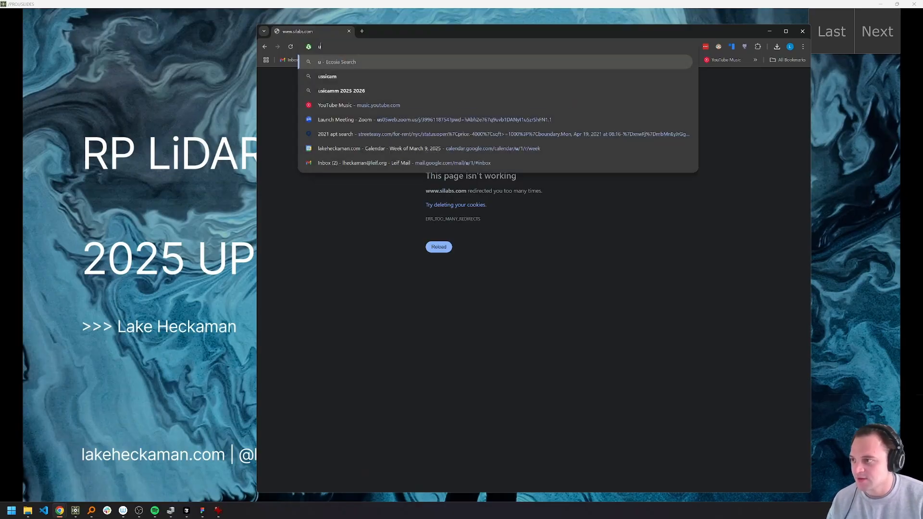
type("sb uar")
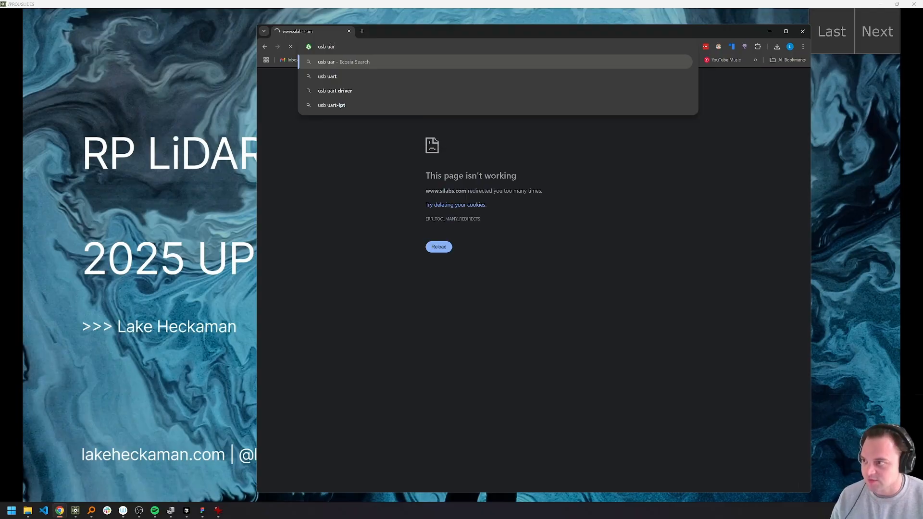
type("t bridge driver")
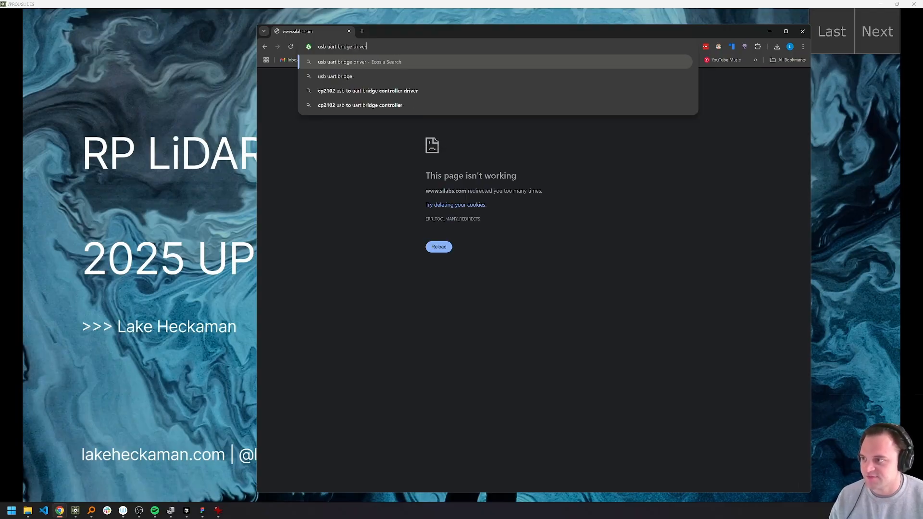
key("Return")
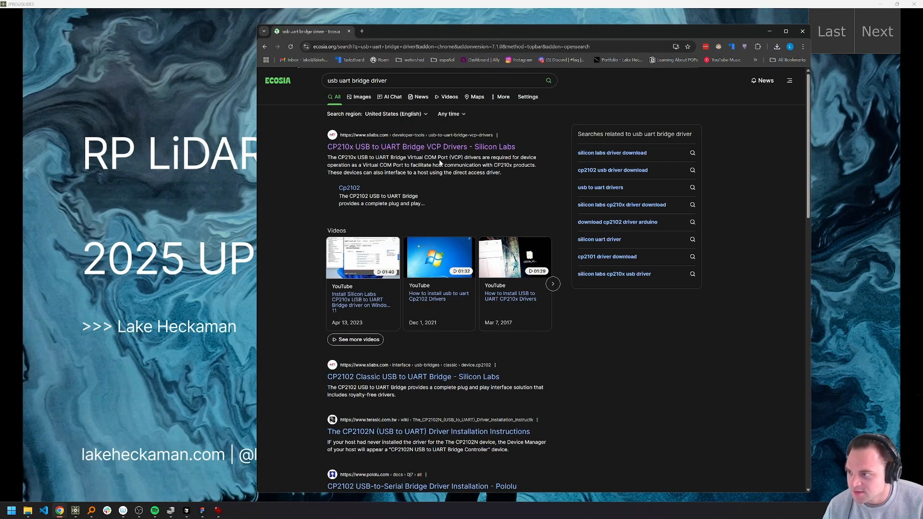
- Open the Silicon Labs CP210x USB to UART Bridge VCP Drivers result and show its driver downloads
left_click(416, 147)
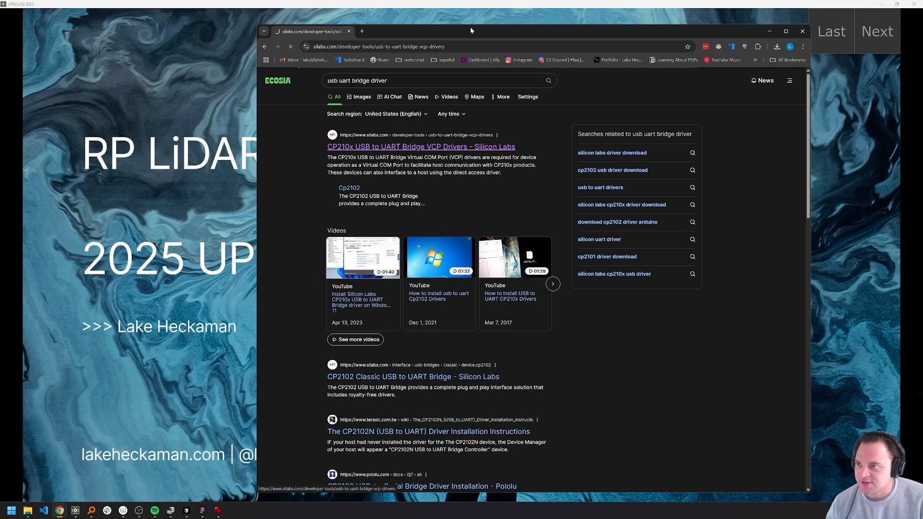
left_click_drag(469, 25, 465, 64)
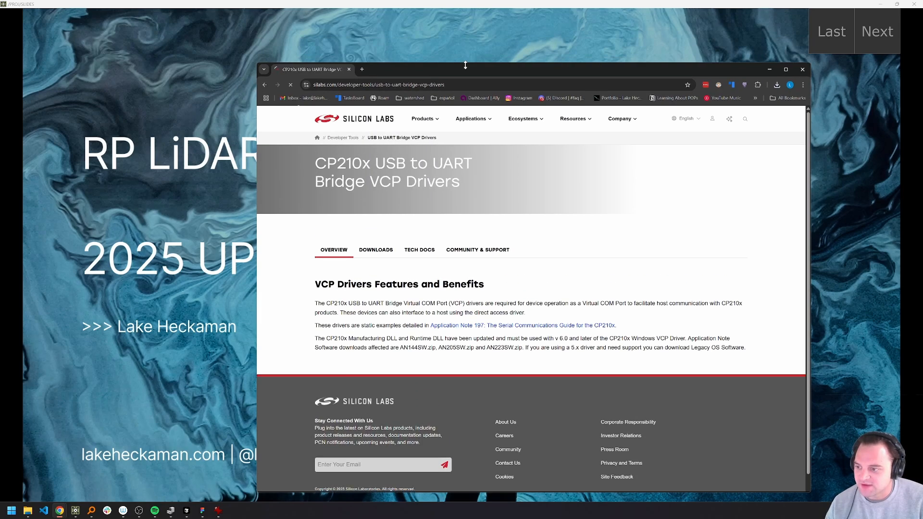
left_click(378, 252)
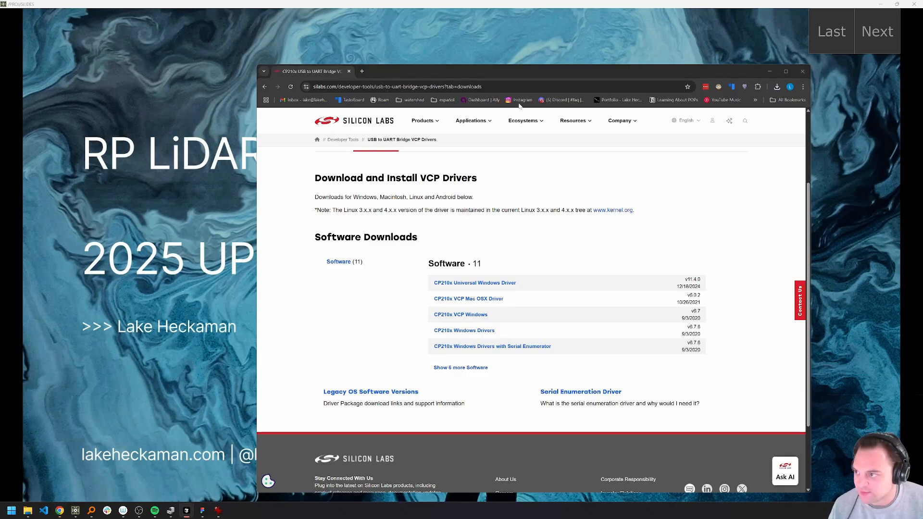
left_click(362, 72)
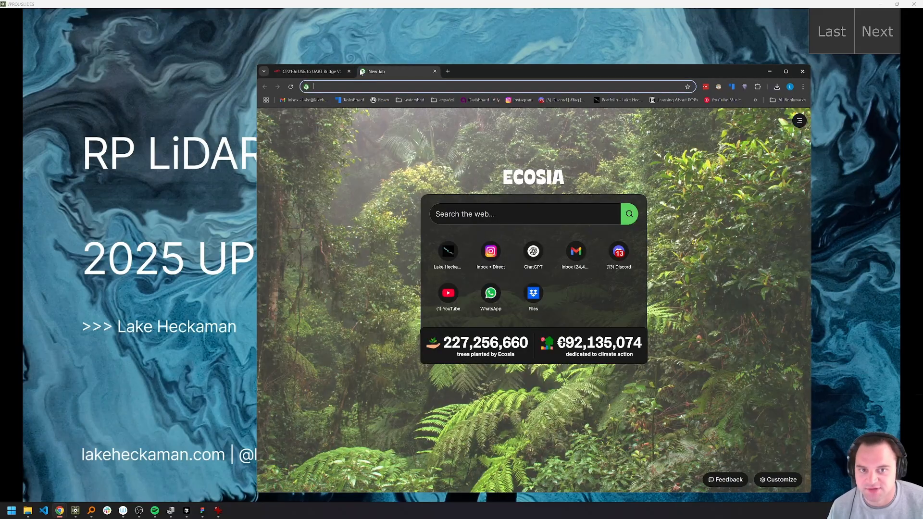
type("https://github.com/Ajasra/SlamtecCHOP/releases/tag/network")
key("Return")
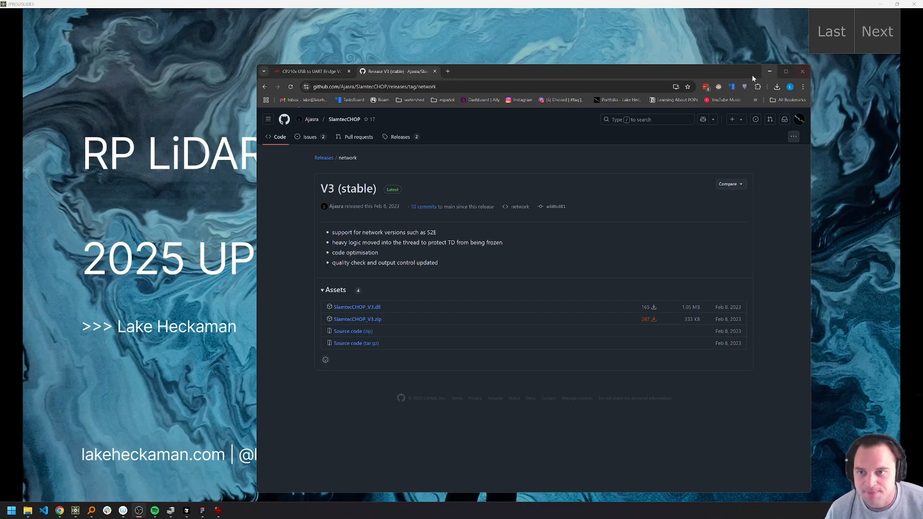
- Minimize the browser and close the slides window to return to the TouchDesigner project network
left_click(769, 71)
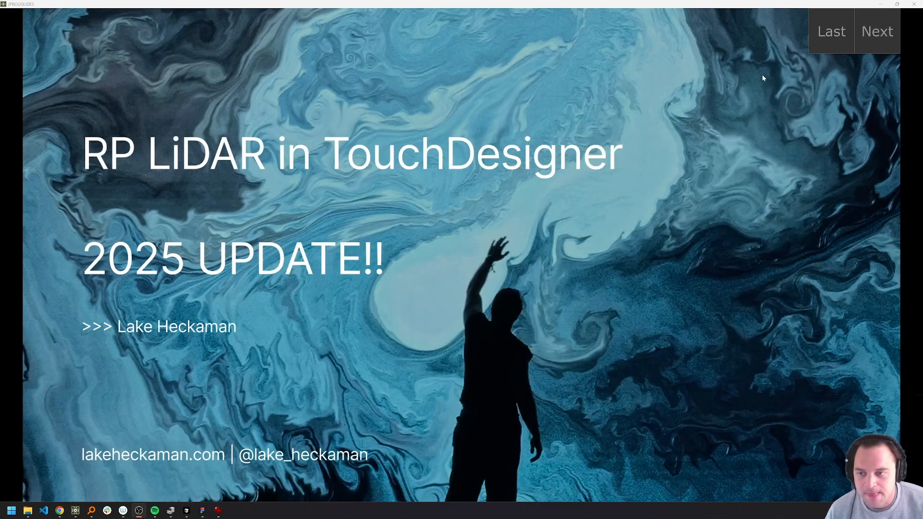
left_click(912, 6)
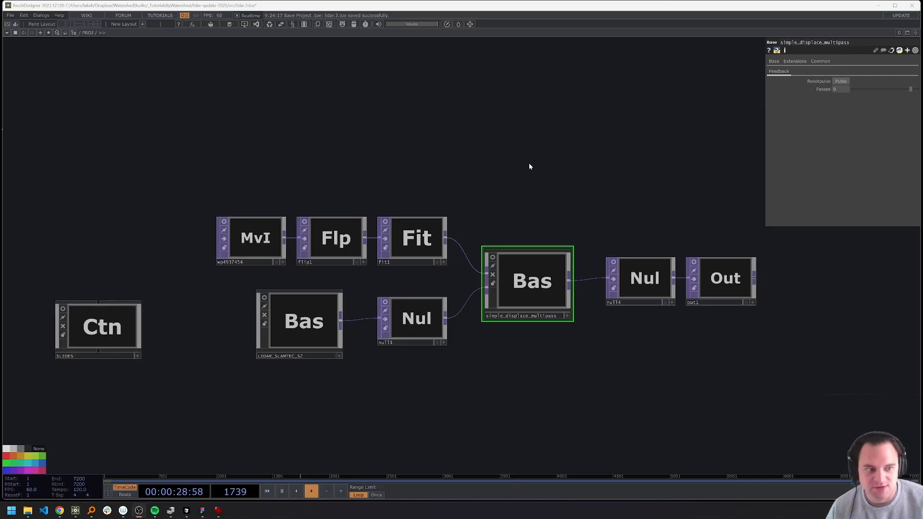
left_click(529, 164)
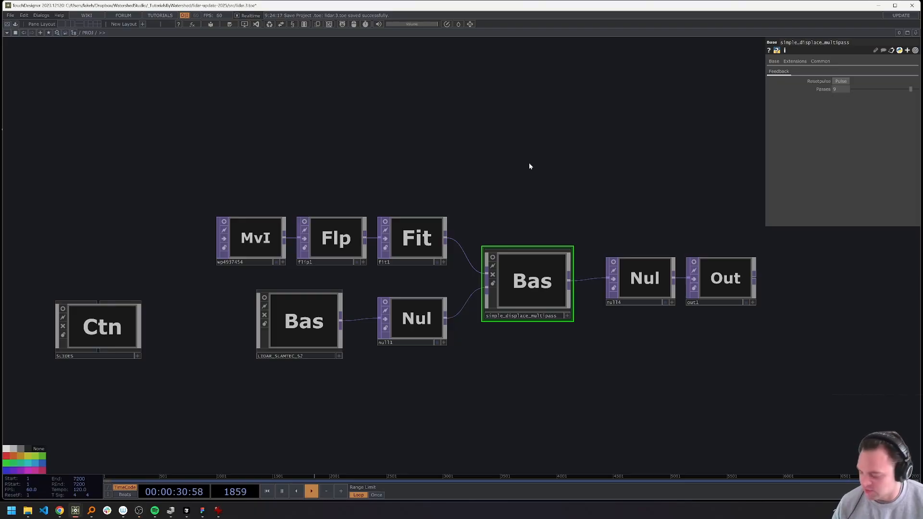
key("ctrl+Up")
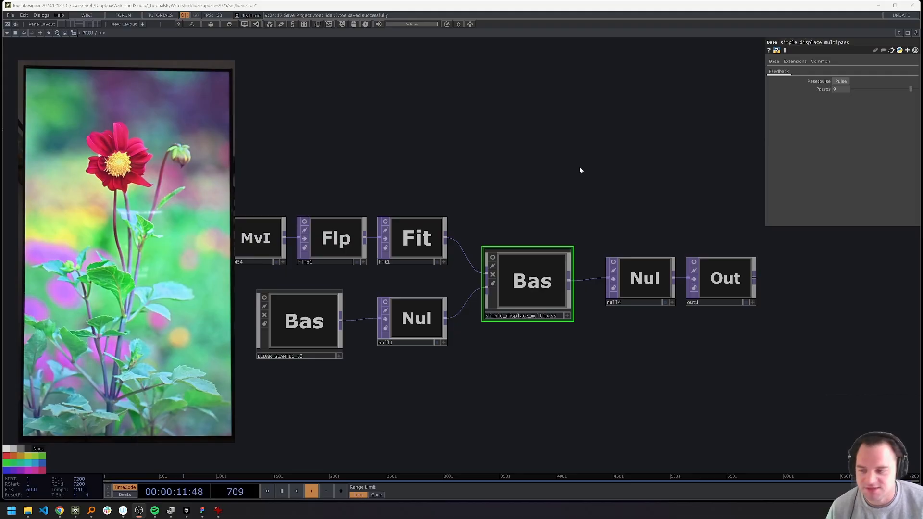
- Select the LIDAR_SLAMTEC_S2 base component and go inside its network
left_click_drag(578, 152, 587, 157)
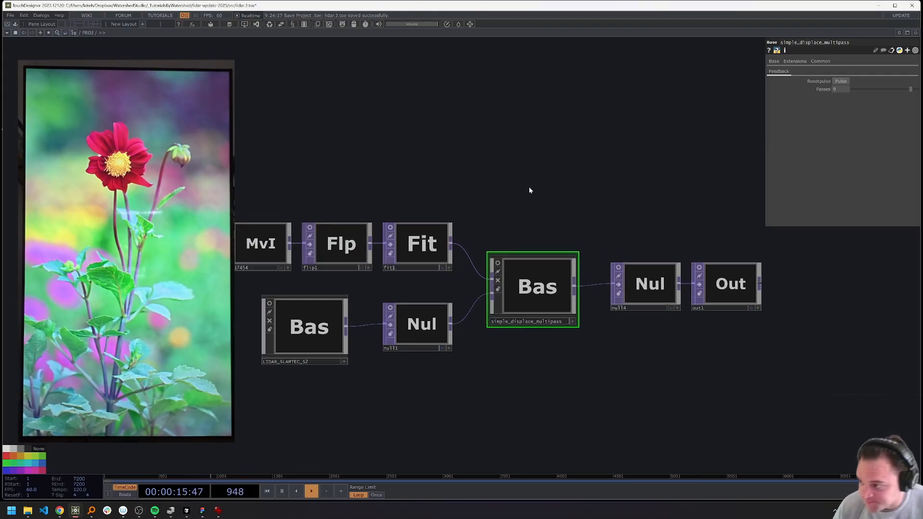
left_click(311, 332)
left_click_drag(402, 381, 480, 359)
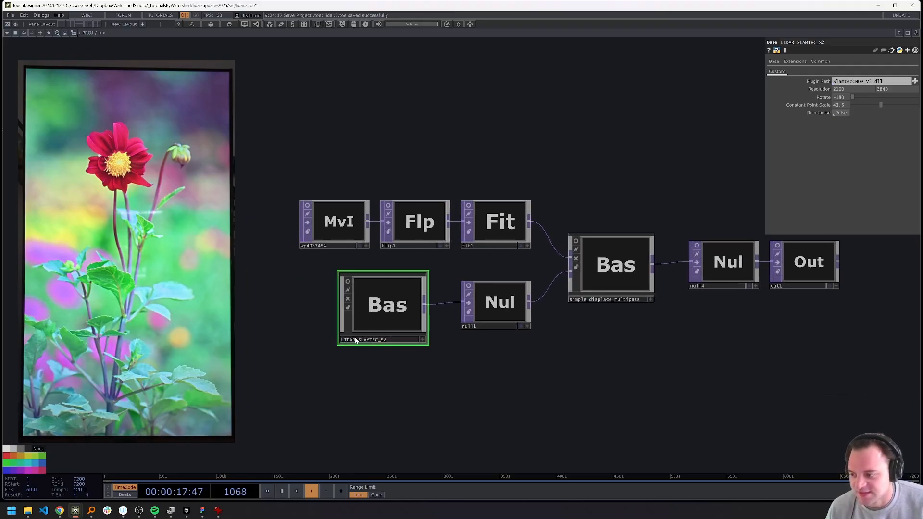
scroll(355, 339, "up", 5)
scroll(365, 345, "down", 6)
scroll(365, 339, "up", 3)
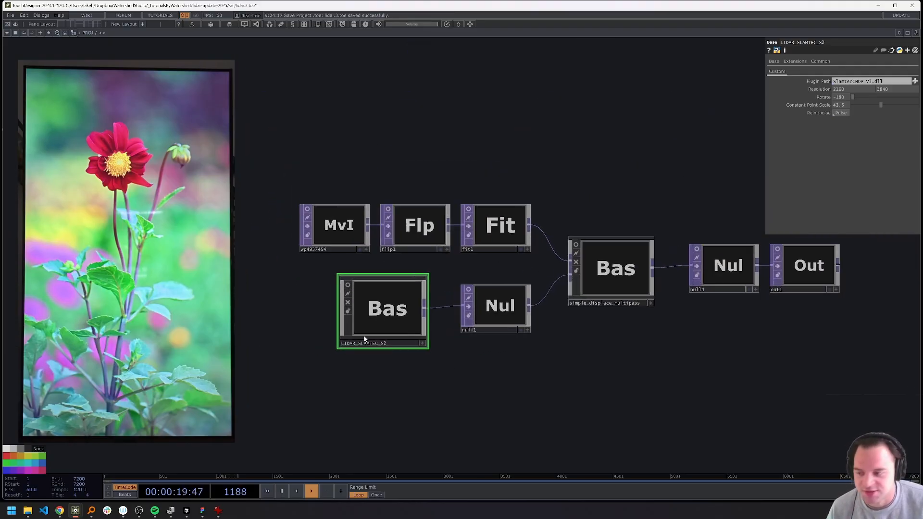
double_click(410, 299)
scroll(410, 299, "down", 6)
scroll(555, 203, "up", 3)
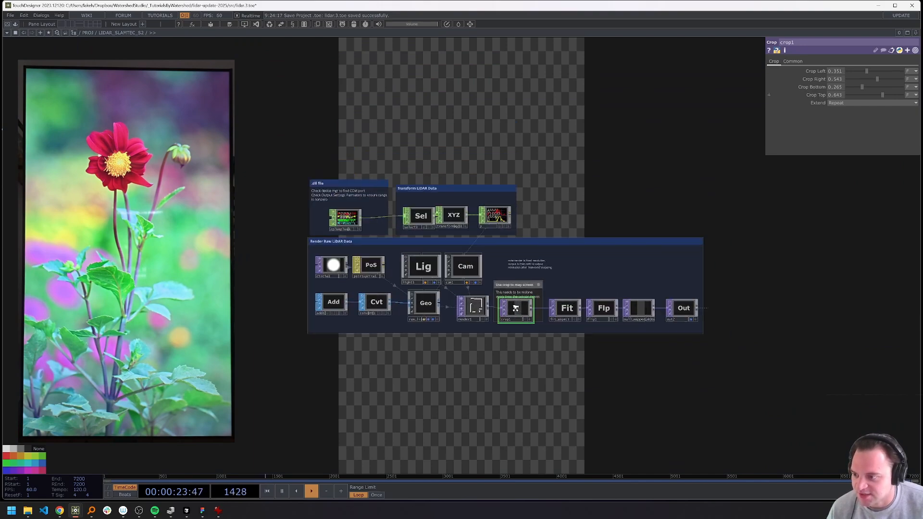
- Delete all operators and annotation boxes inside the LIDAR_SLAMTEC_S2 network
mouse_move(555, 204)
left_mouse_down()
mouse_move(653, 210)
mouse_move(546, 213)
left_mouse_up()
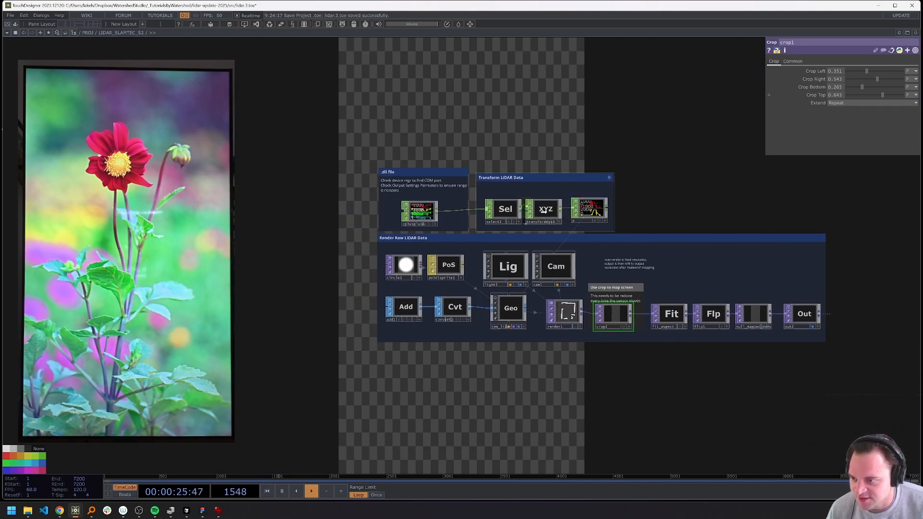
left_click_drag(643, 206, 628, 210)
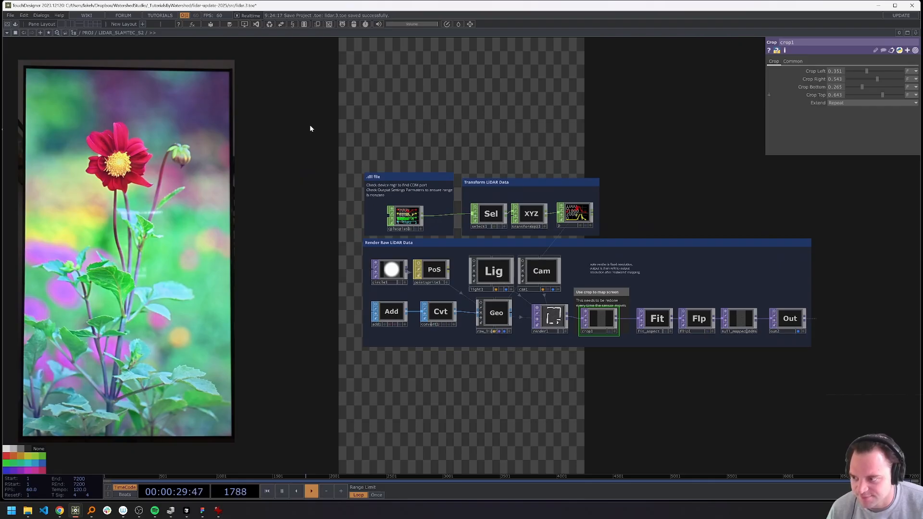
mouse_move(310, 125)
left_mouse_down()
mouse_move(757, 381)
mouse_move(764, 396)
left_mouse_up()
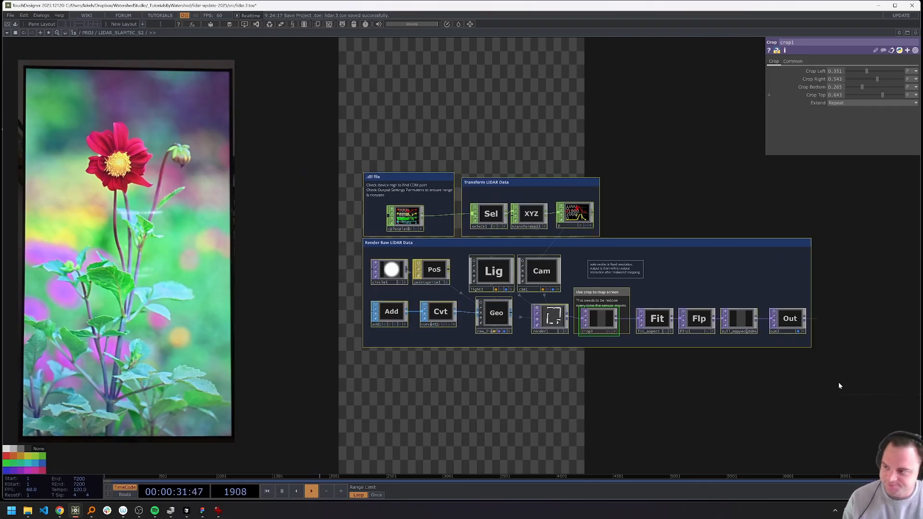
key("Delete")
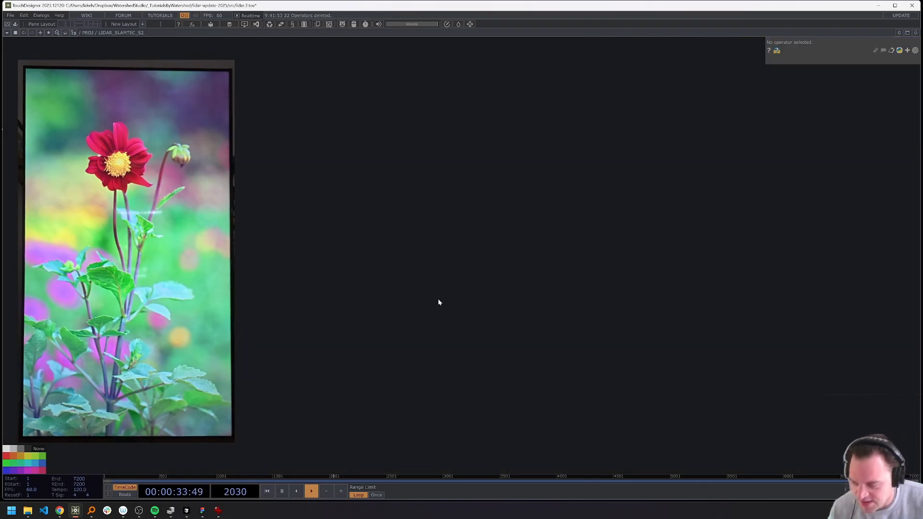
key("Tab")
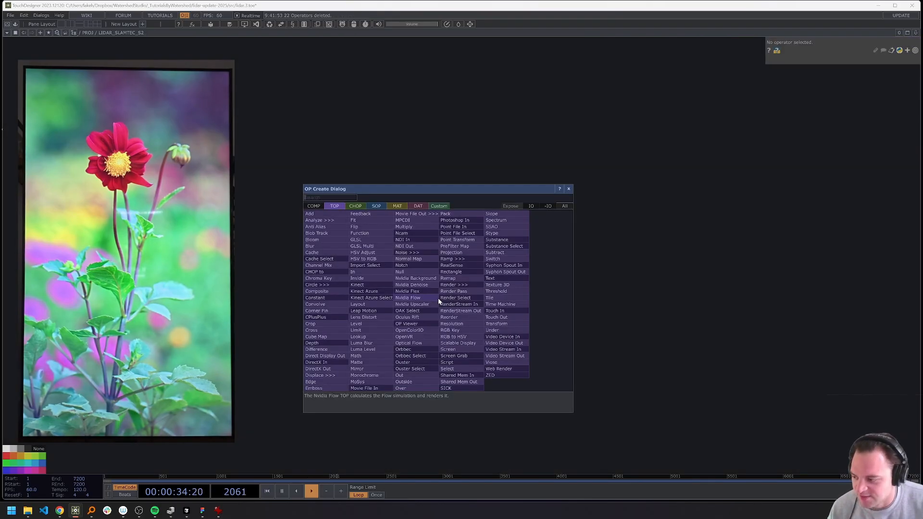
left_click(358, 206)
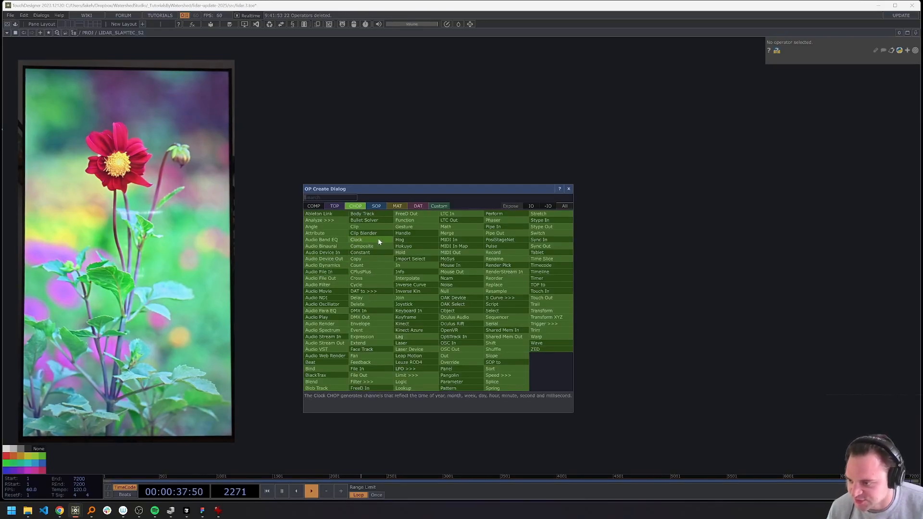
type("c")
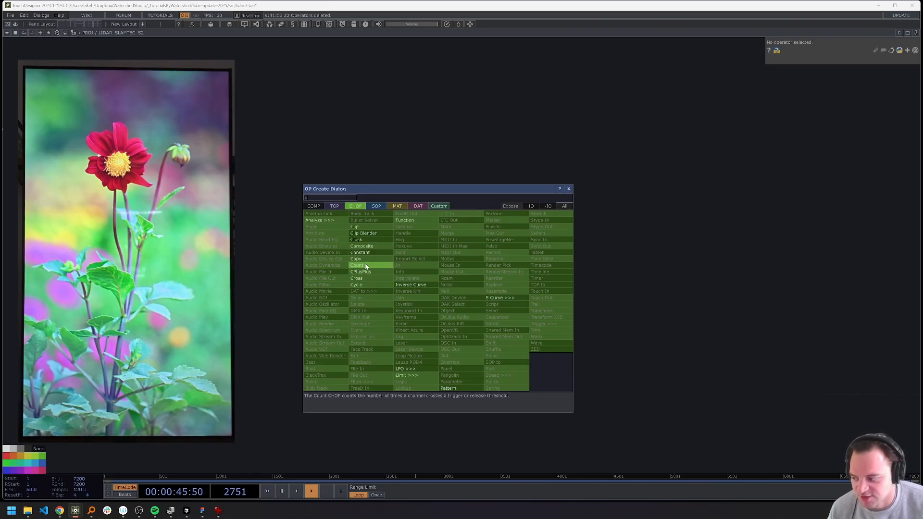
left_click(171, 509)
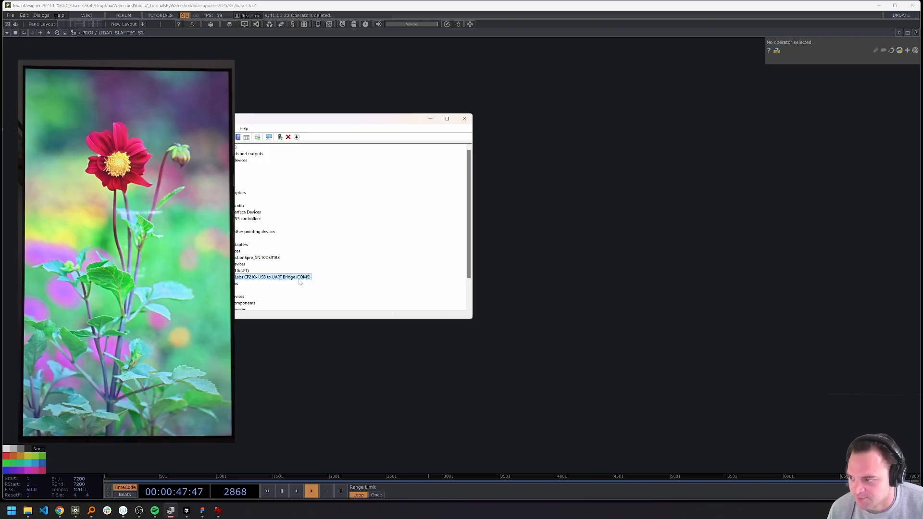
left_click(359, 399)
- Add a CPlusPlus CHOP to the empty LIDAR_SLAMTEC_S2 network
key("Tab")
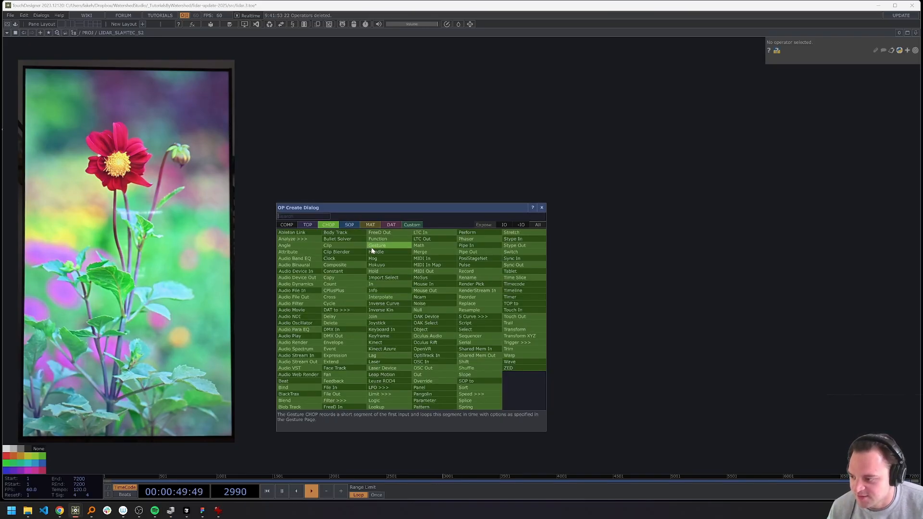
type("c")
left_click(348, 291)
left_click(361, 264)
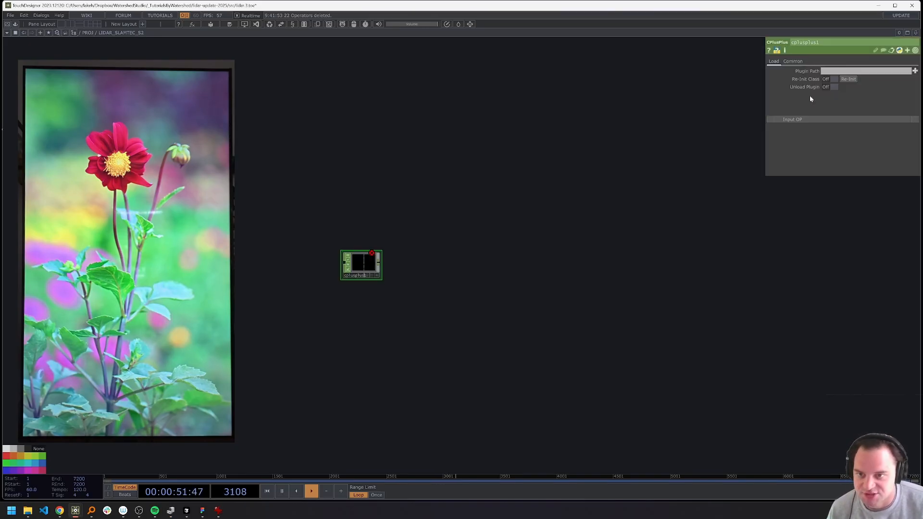
- Load SlamtecCHOP_V3.dll from the project's src folder as the CPlusPlus CHOP's plugin
left_click(914, 70)
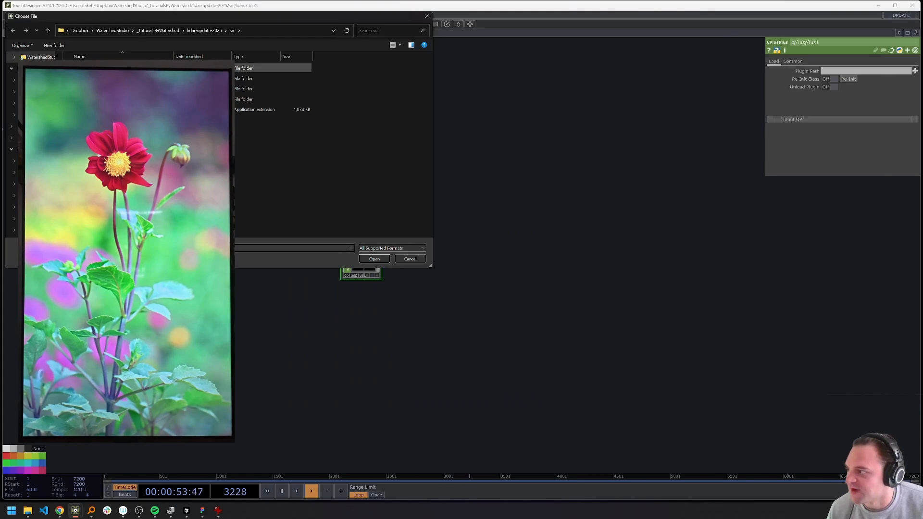
double_click(110, 110)
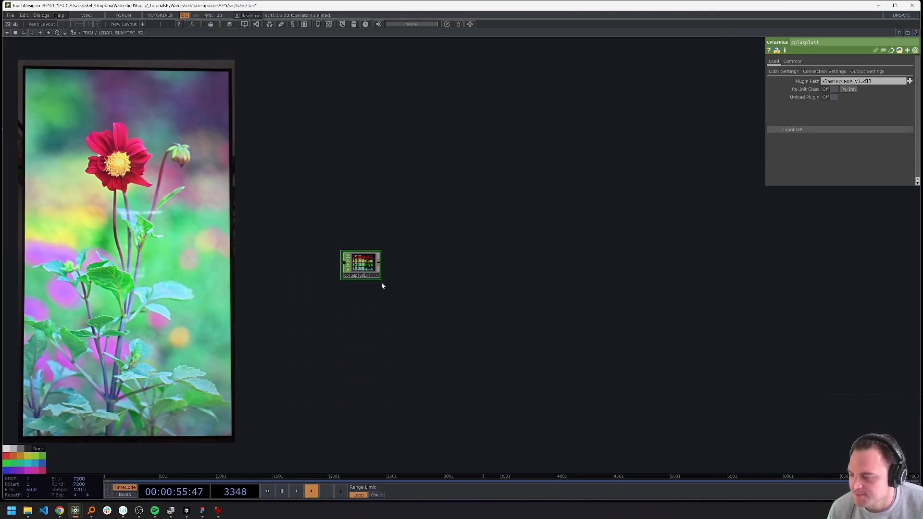
scroll(383, 281, "up", 3)
scroll(362, 256, "up", 5)
left_click_drag(355, 243, 382, 296)
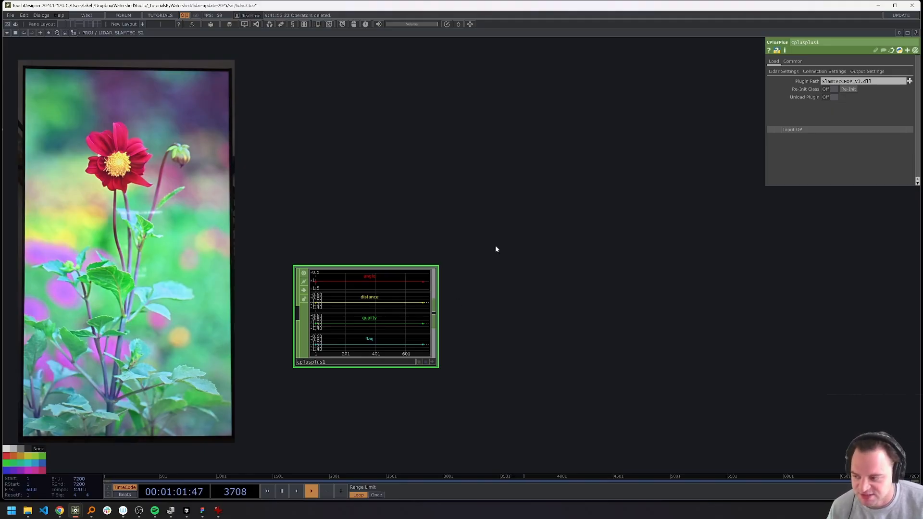
left_click_drag(508, 256, 500, 245)
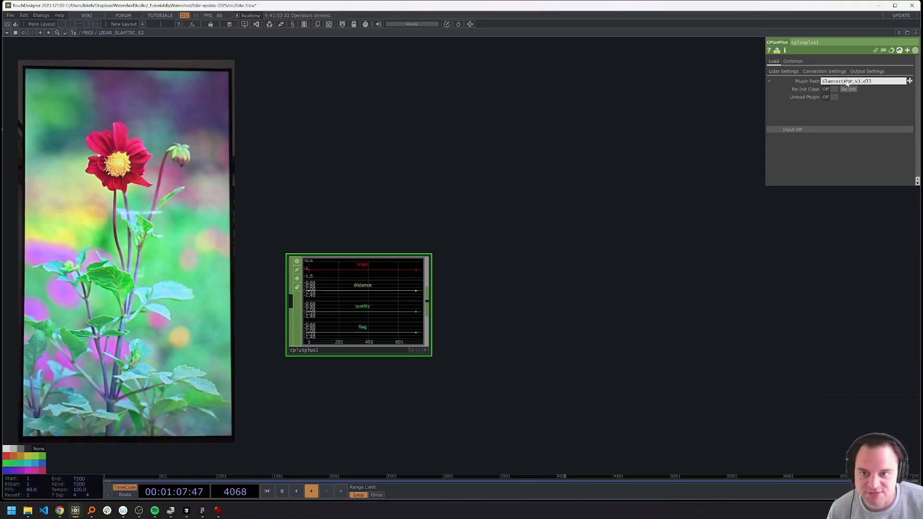
left_click(870, 84)
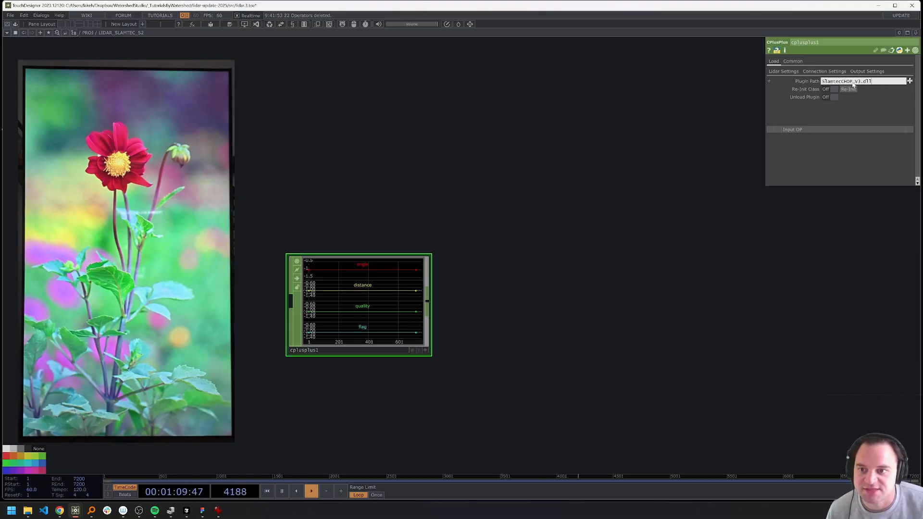
left_click(510, 310)
left_click_drag(559, 310, 581, 307)
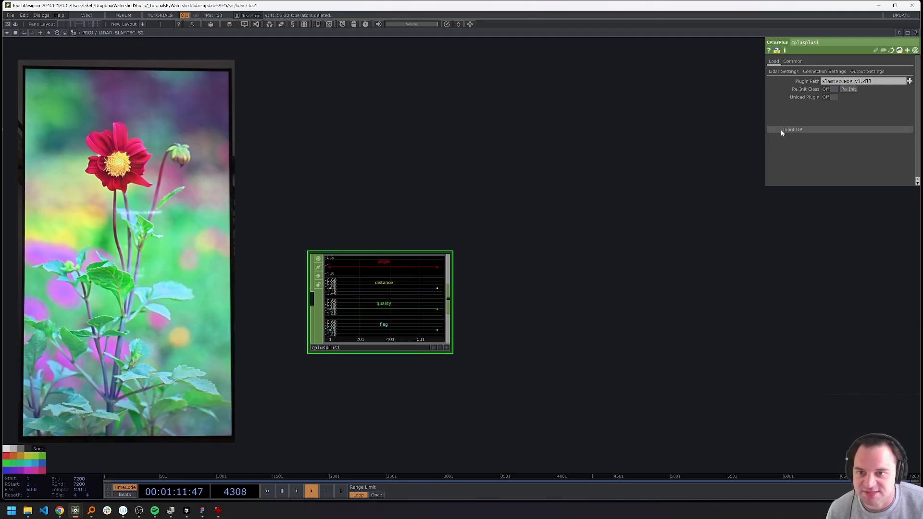
- Set the plugin's COM port to COM5, matching the USB to UART Bridge in Device Manager, and activate the LiDAR
left_click(786, 73)
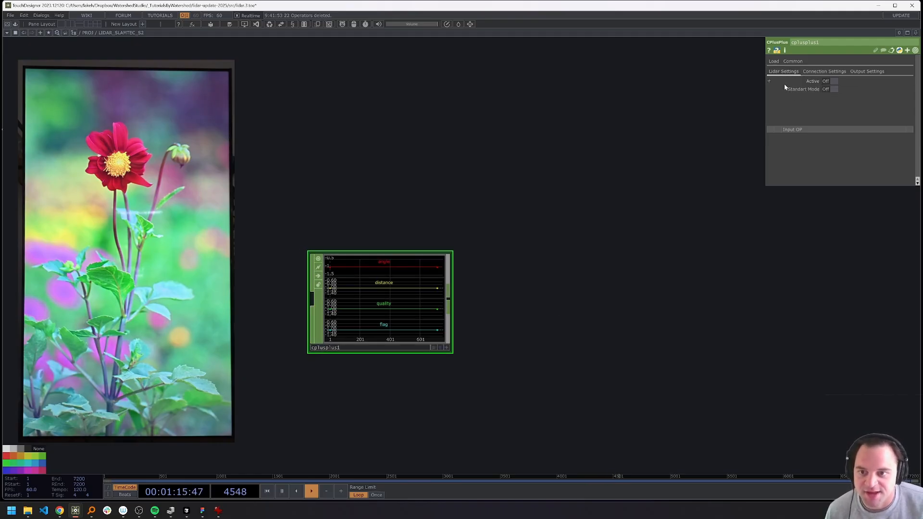
left_click(824, 72)
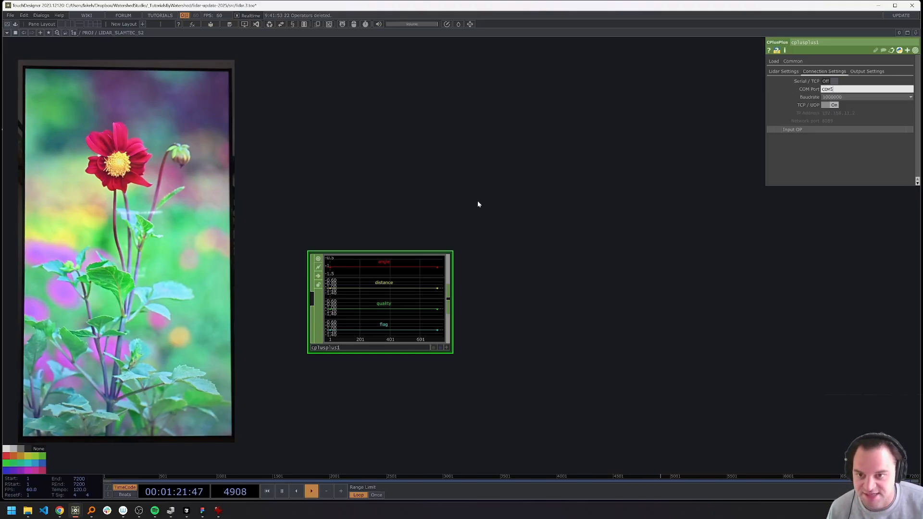
key("Return")
left_click(174, 512)
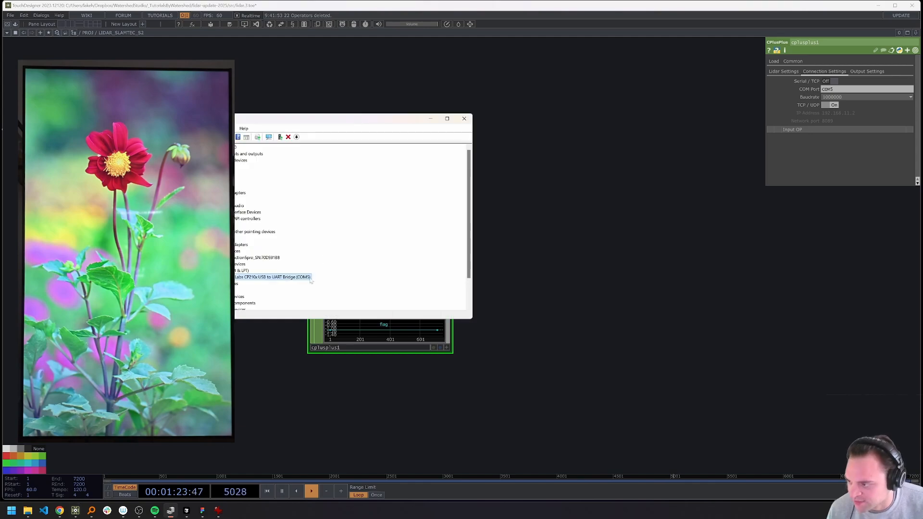
left_click(520, 231)
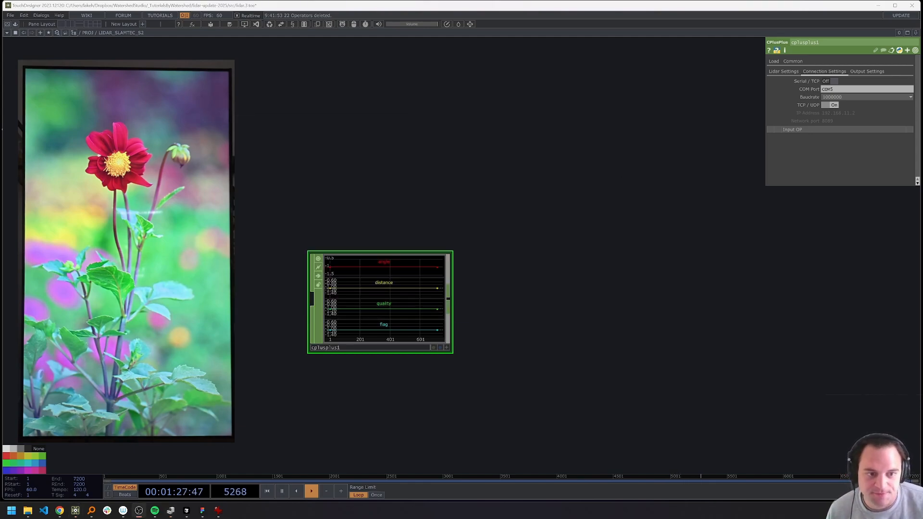
left_click(823, 89)
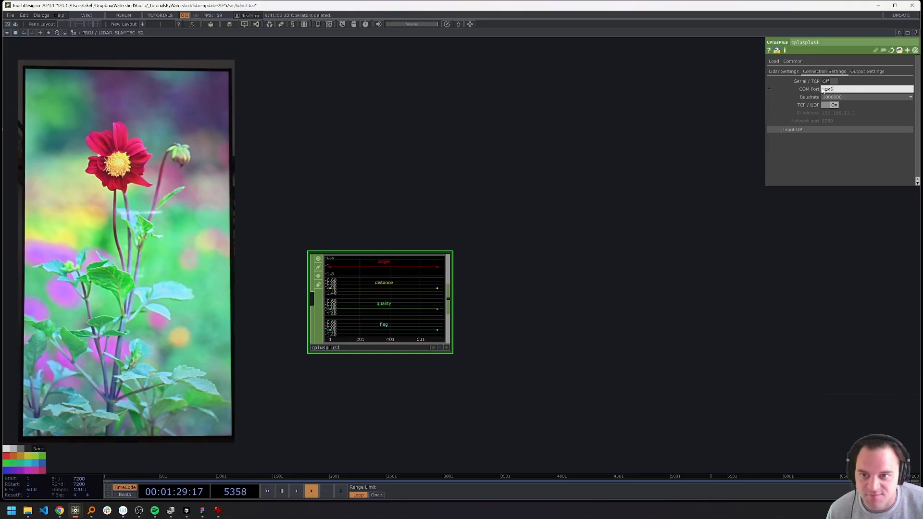
left_click(783, 72)
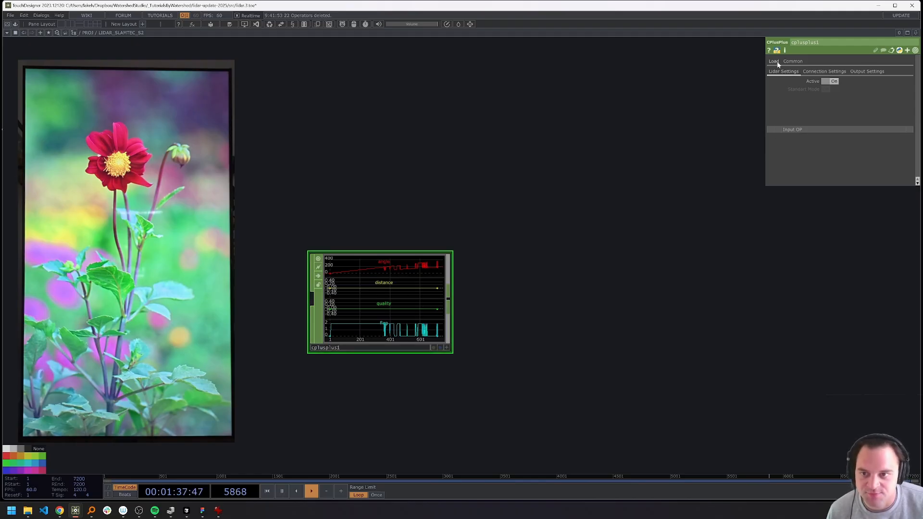
- Set the output coordinate system of the LiDAR plugin to Cartesian
left_click(868, 71)
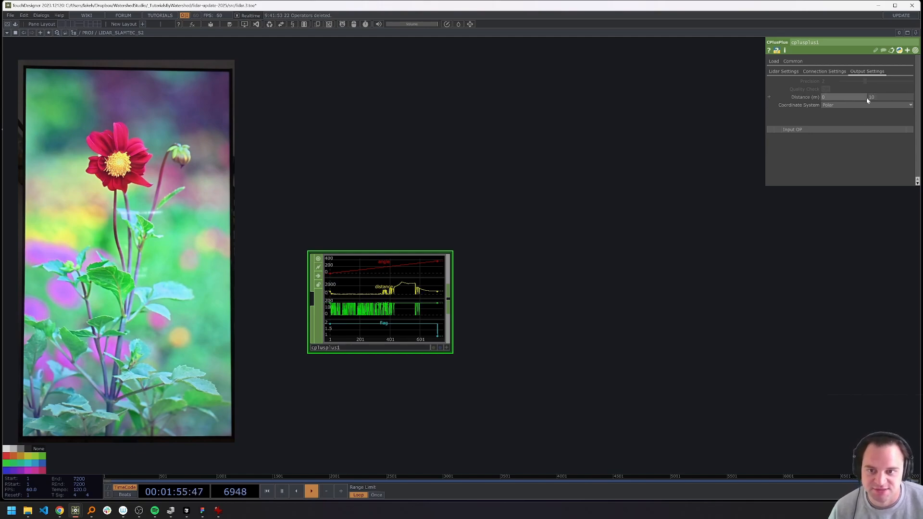
left_click(827, 107)
left_click(832, 119)
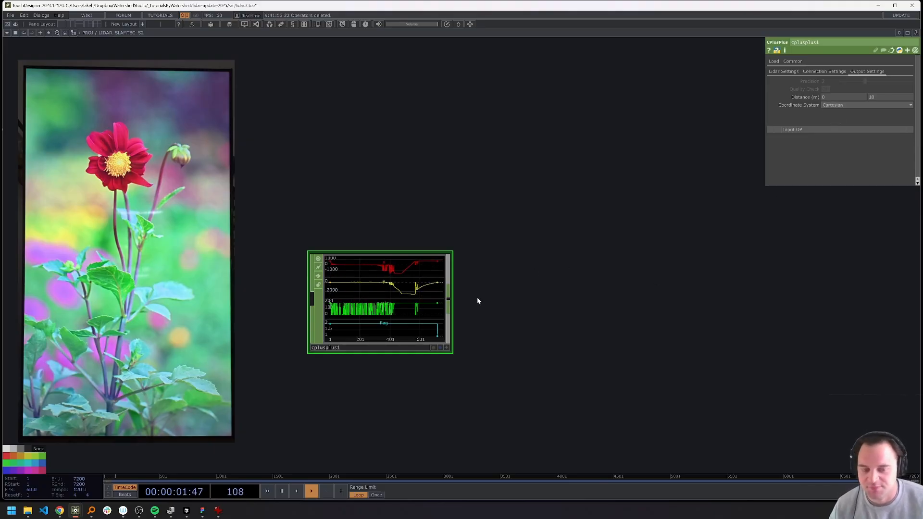
left_click_drag(580, 260, 570, 258)
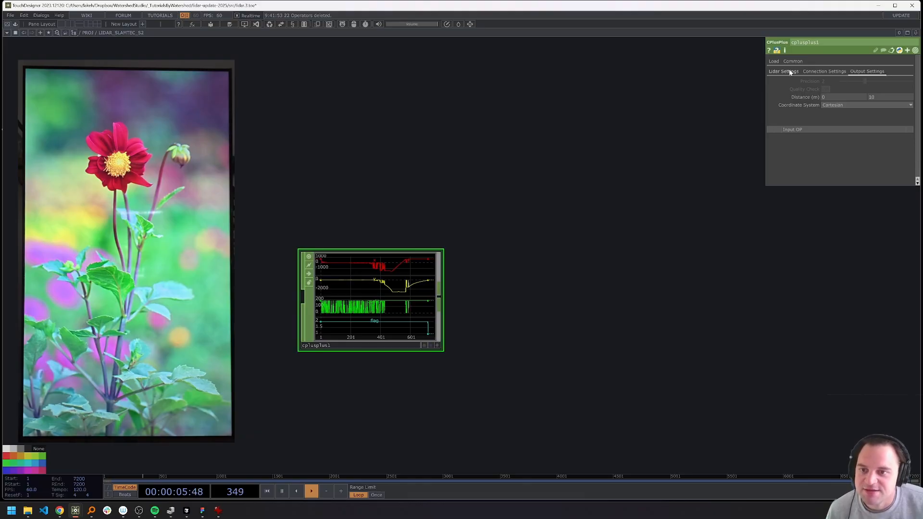
left_click(789, 72)
scroll(350, 320, "up", 4)
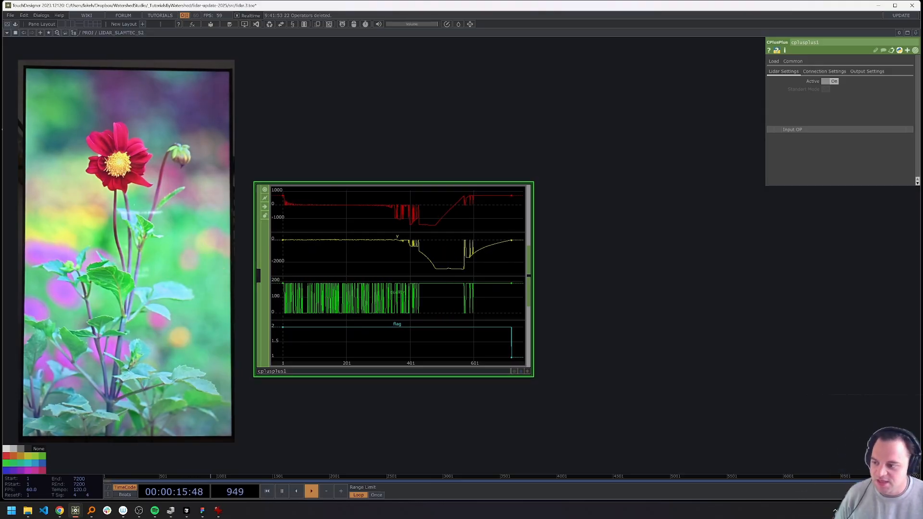
- Add a Select CHOP after the CPlusPlus CHOP and set its channel names to x y
left_click_drag(602, 255, 414, 268)
scroll(595, 255, "down", 3)
scroll(595, 254, "down", 3)
right_click(371, 276)
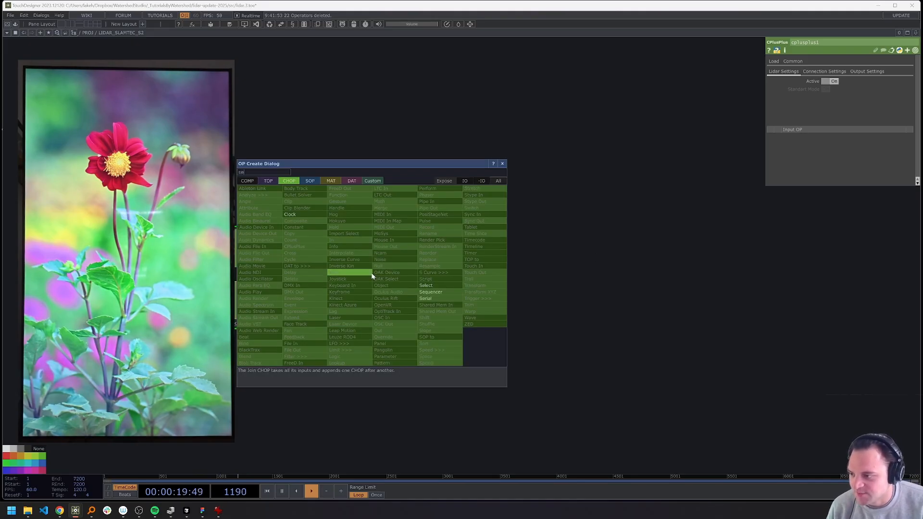
left_click(430, 288)
left_click(463, 281)
left_click(865, 79)
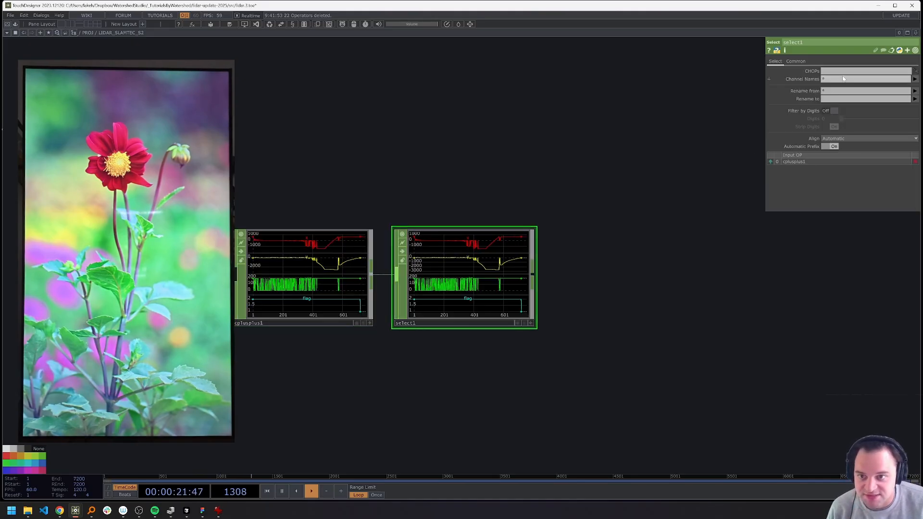
type("x y")
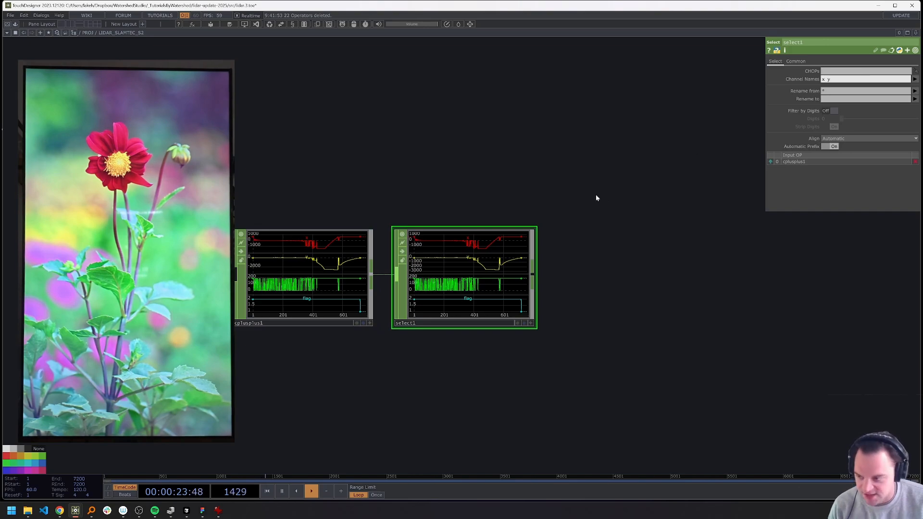
key("Return")
- Append a Transform XYZ CHOP to the output of the Select CHOP
left_click_drag(621, 234, 532, 232)
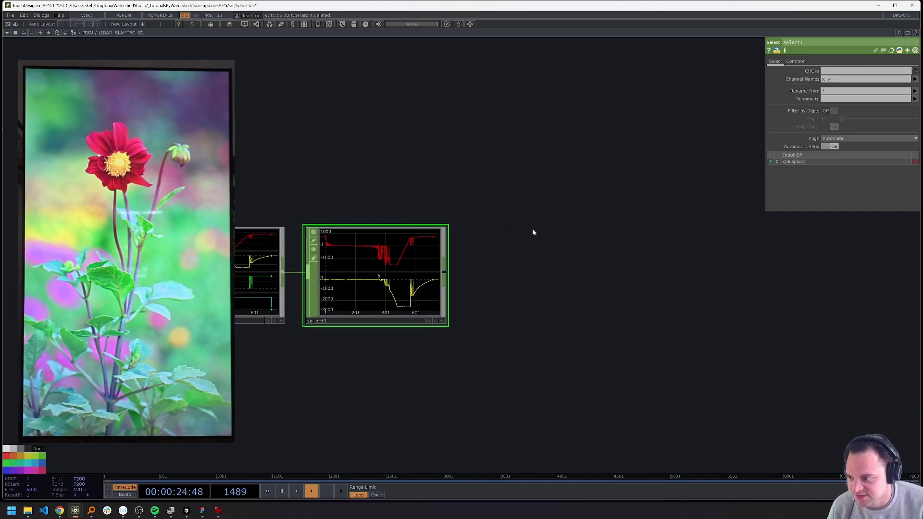
right_click(443, 272)
left_click(558, 289)
left_click(571, 288)
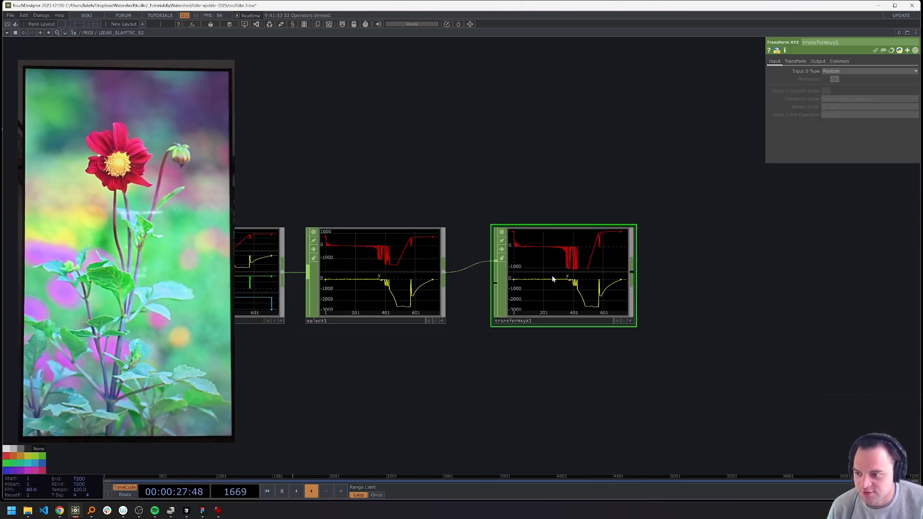
- Append a Null CHOP after the Transform XYZ CHOP and rename it p
left_click_drag(571, 171, 494, 170)
right_click(555, 282)
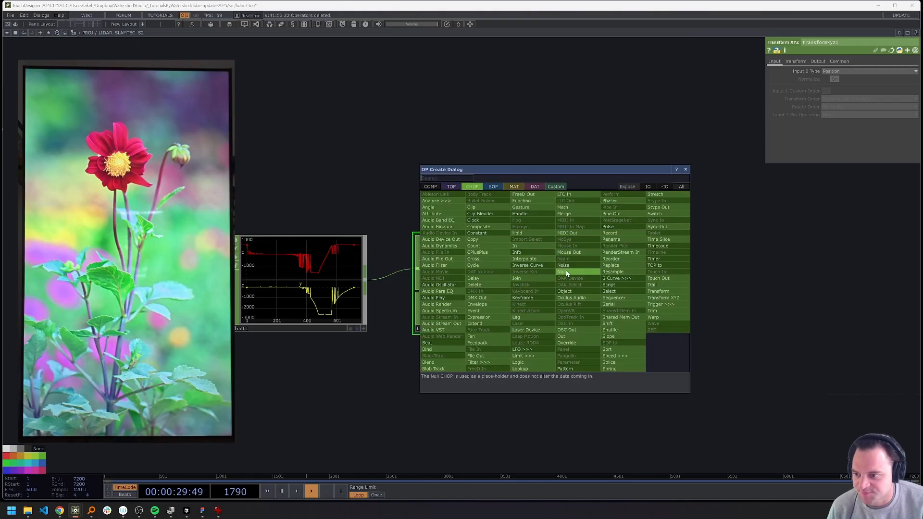
left_click(561, 271)
left_click(690, 283)
left_click_drag(565, 179, 585, 161)
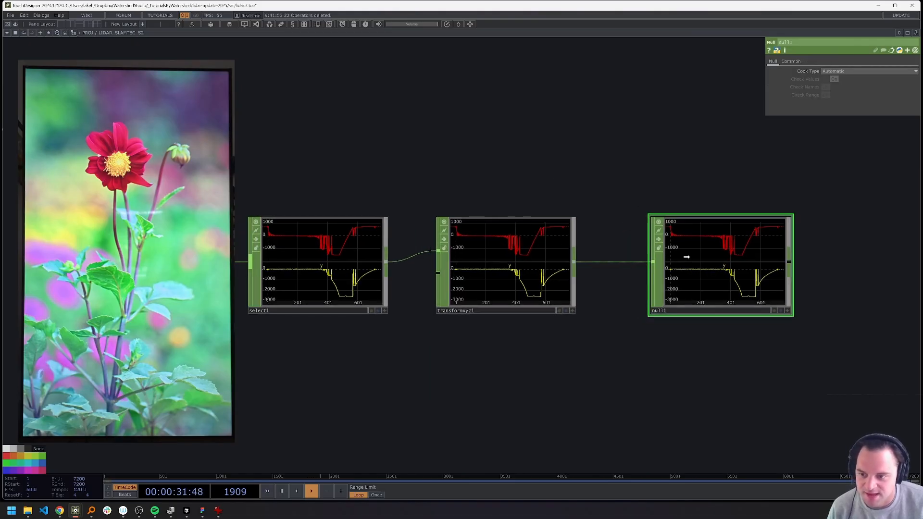
left_click(654, 311)
type("p")
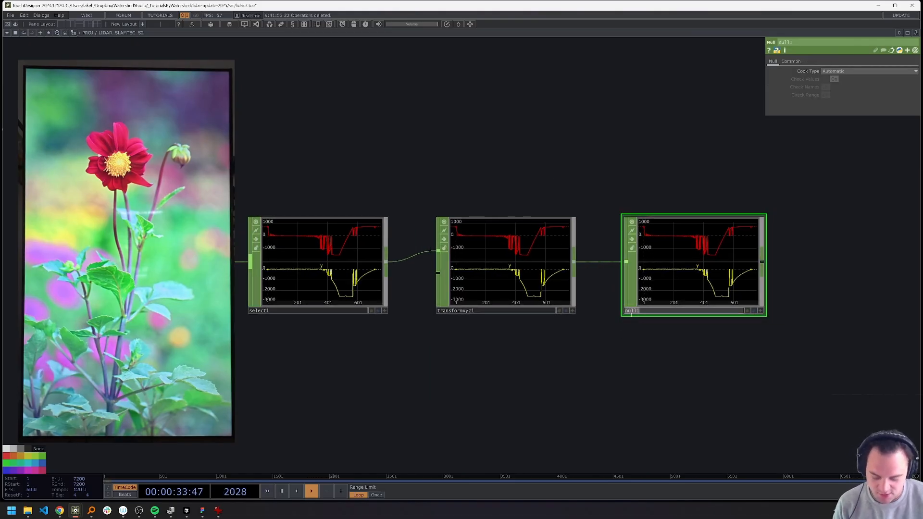
key("Return")
scroll(615, 362, "down", 5)
left_click_drag(619, 365, 563, 277)
scroll(606, 243, "up", 4)
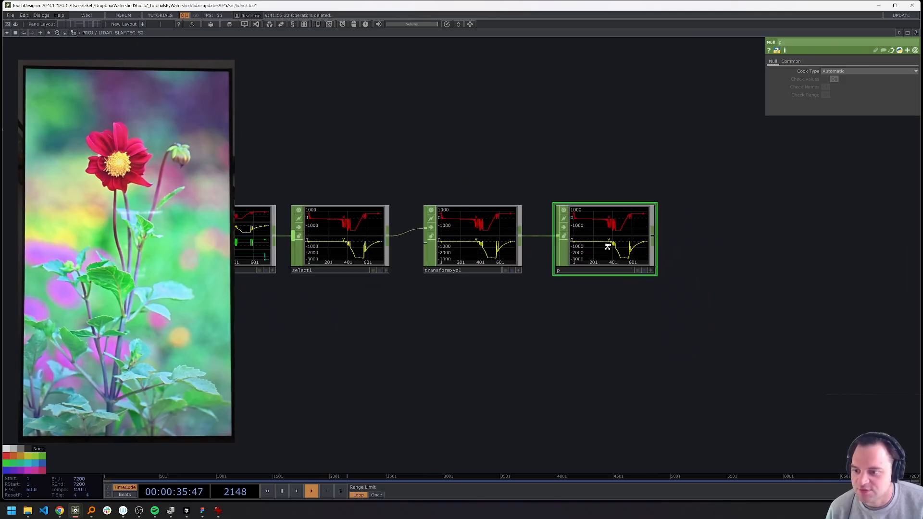
scroll(606, 245, "down", 1)
left_click_drag(556, 333, 564, 363)
scroll(647, 368, "down", 2)
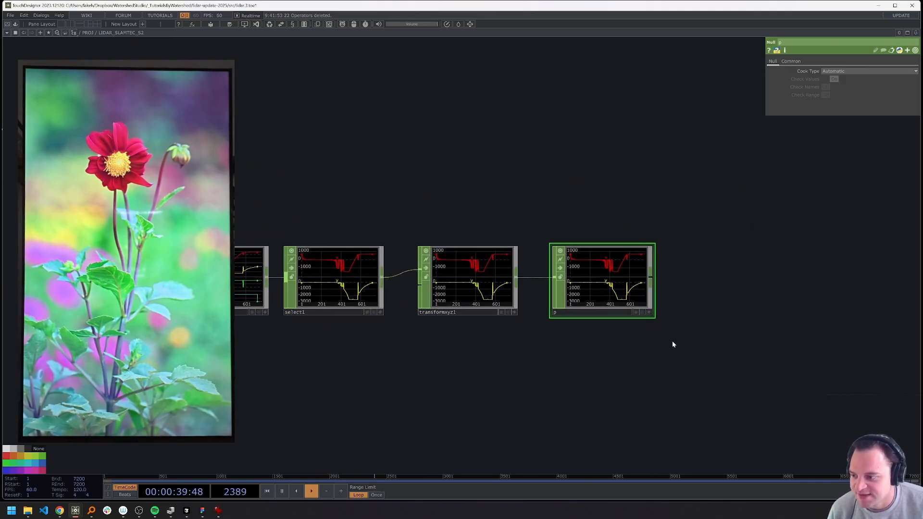
- Place an Add SOP above the p Null CHOP and turn on Add Points
left_click_drag(452, 325, 395, 335)
left_click_drag(439, 202, 439, 224)
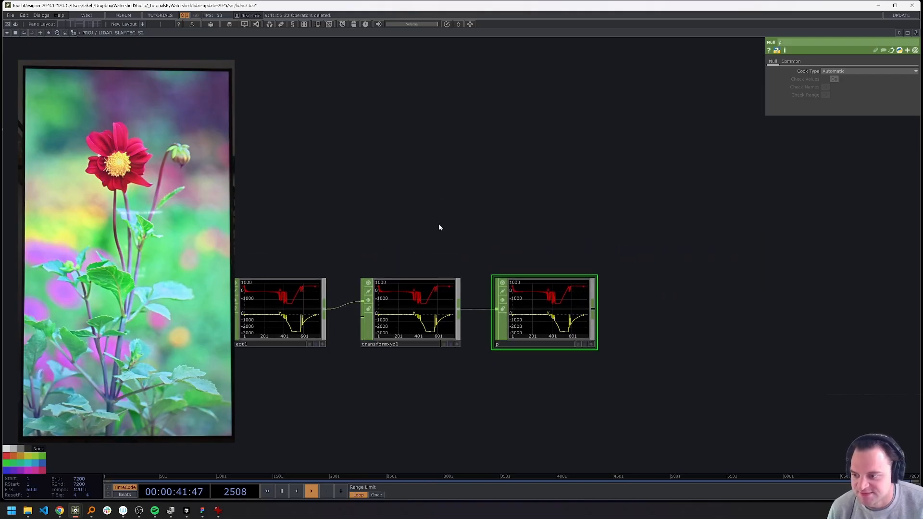
key("Tab")
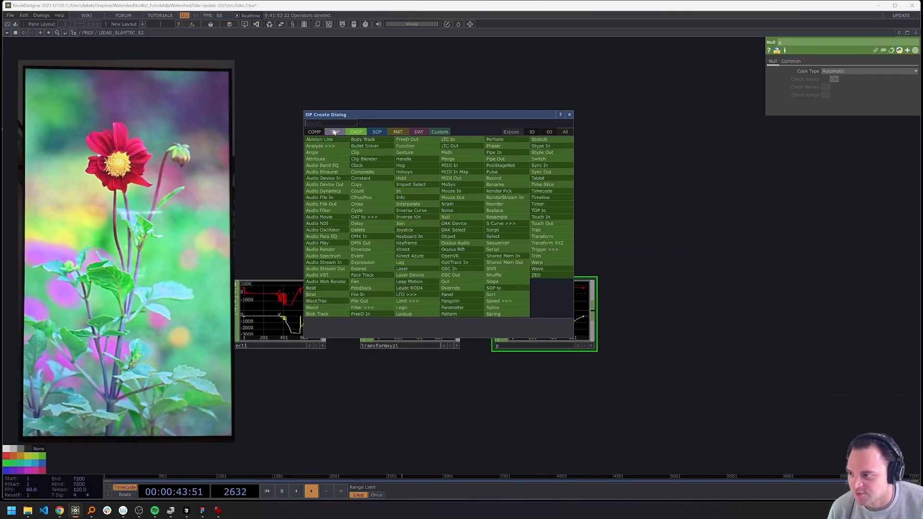
left_click(377, 133)
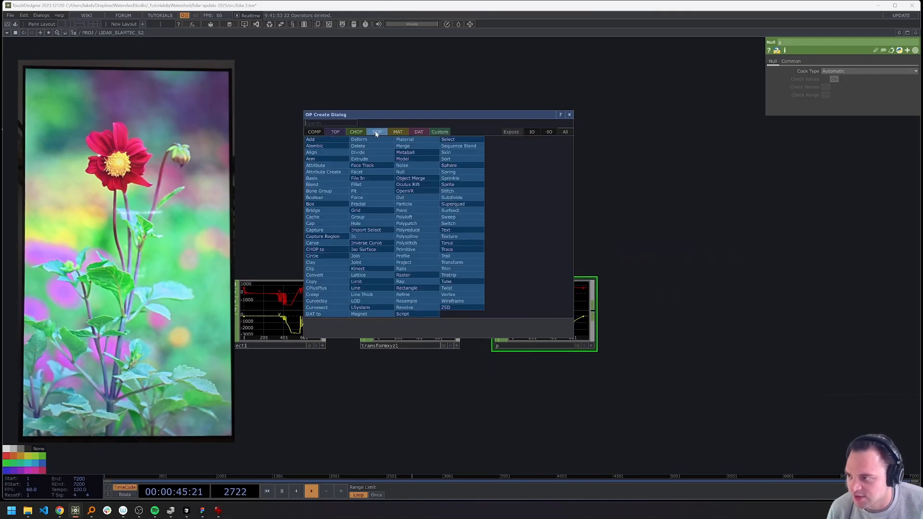
left_click(327, 139)
left_click(547, 216)
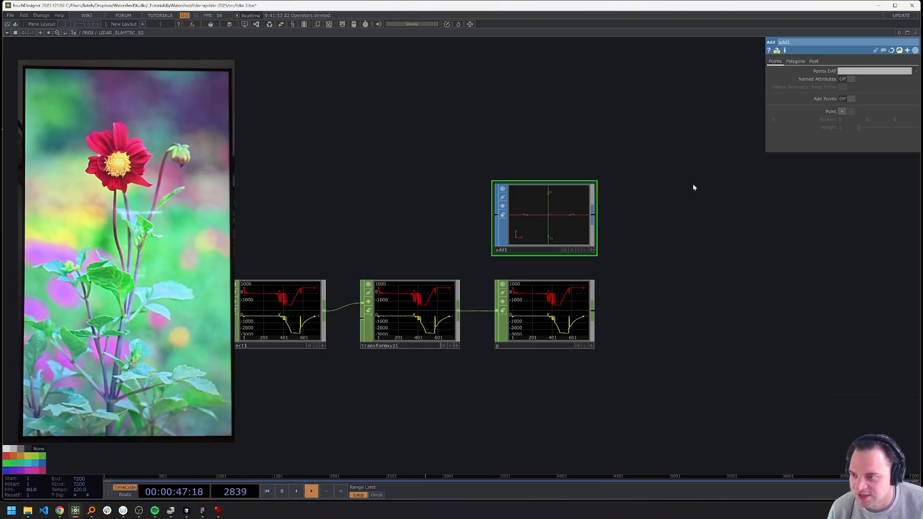
left_click(845, 99)
- Append a Convert SOP to the Add SOP and set Convert to to Particles Per Point
left_click(594, 216)
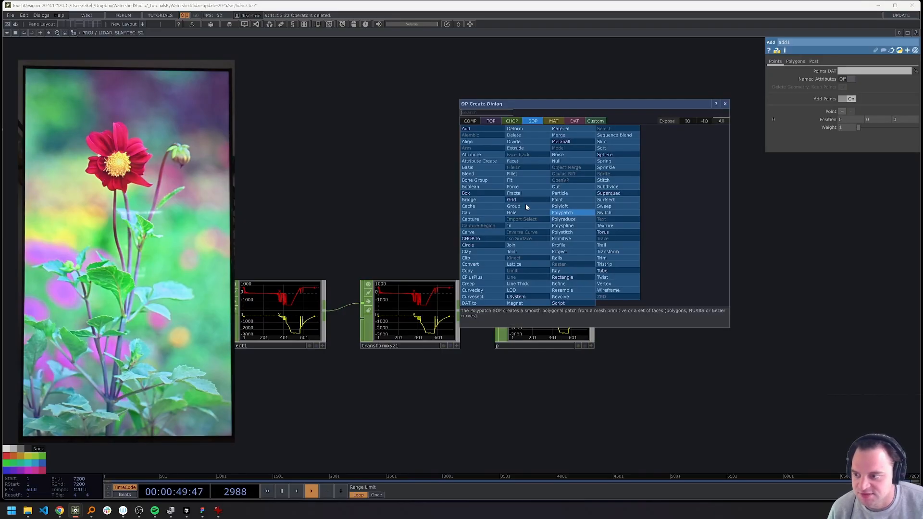
type("ca")
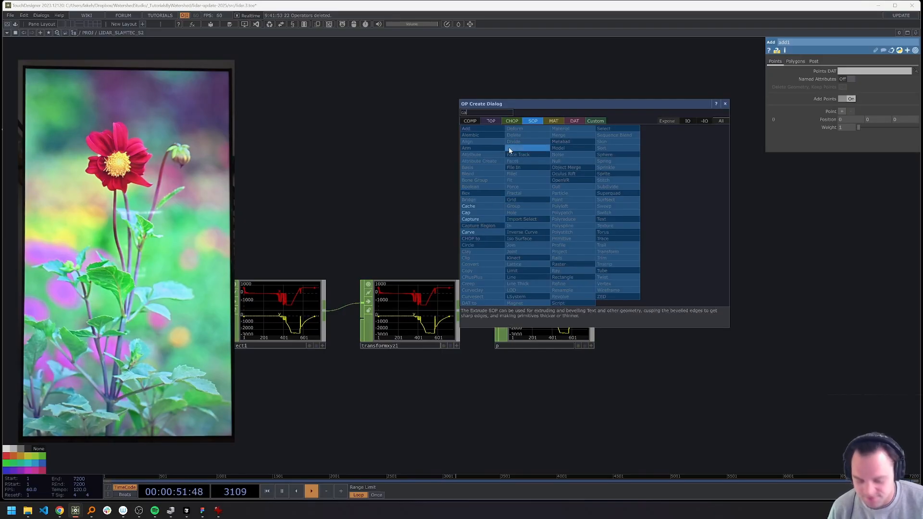
key("BackSpace")
left_click(482, 265)
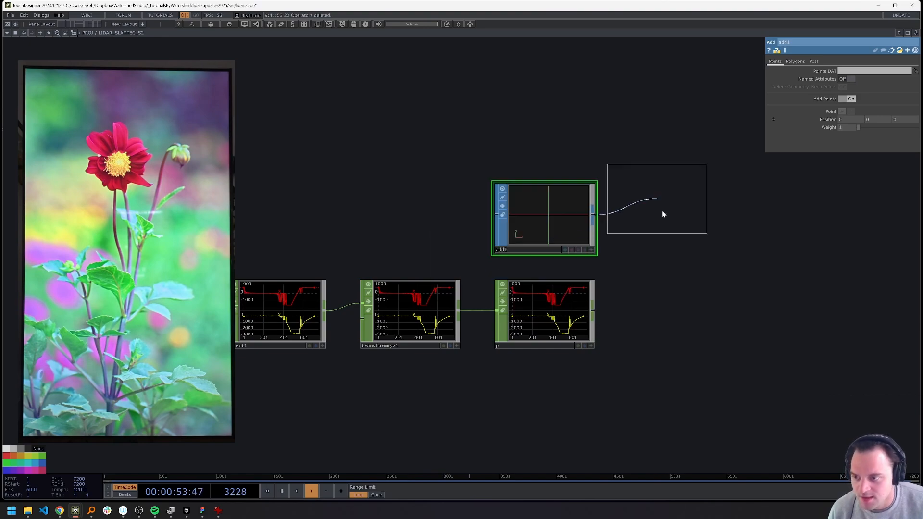
left_click(662, 214)
left_click(862, 87)
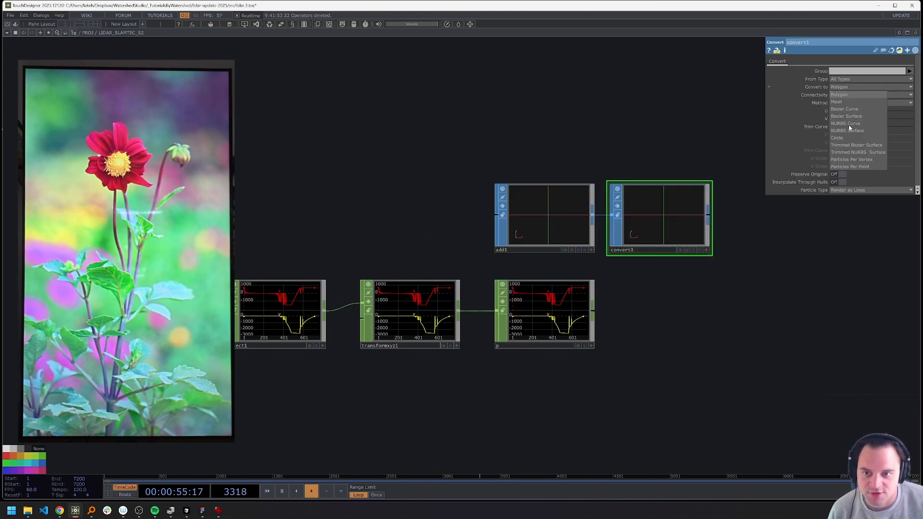
left_click(847, 166)
- Append a Geometry COMP to the output of the Convert SOP
left_click_drag(738, 230, 565, 281)
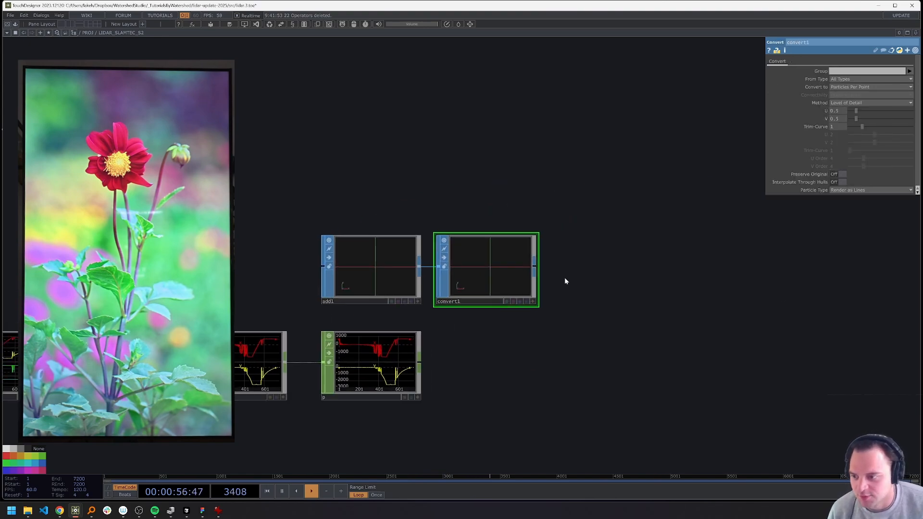
left_click(536, 269)
left_click(414, 175)
left_click(411, 237)
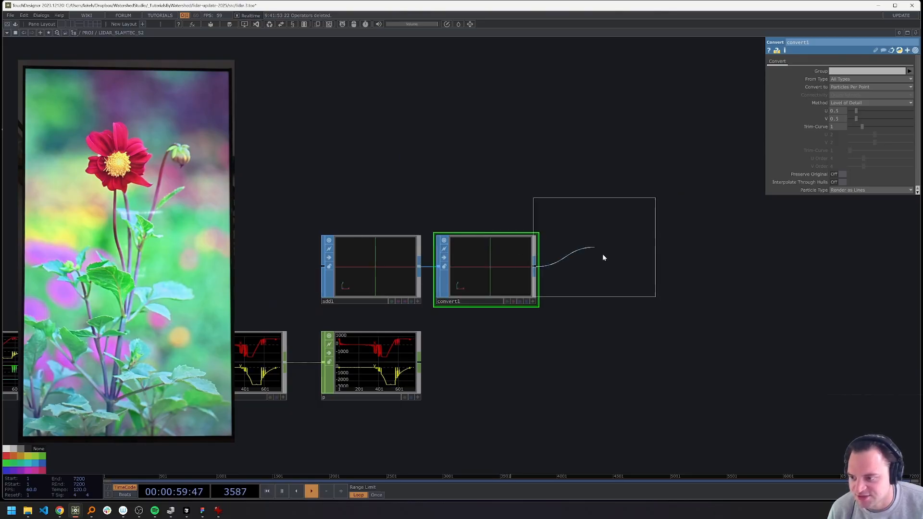
left_click(659, 281)
- Enable instancing on the Geometry COMP with p as Translate OP, x for Translate X and y for Translate Y
left_click(822, 61)
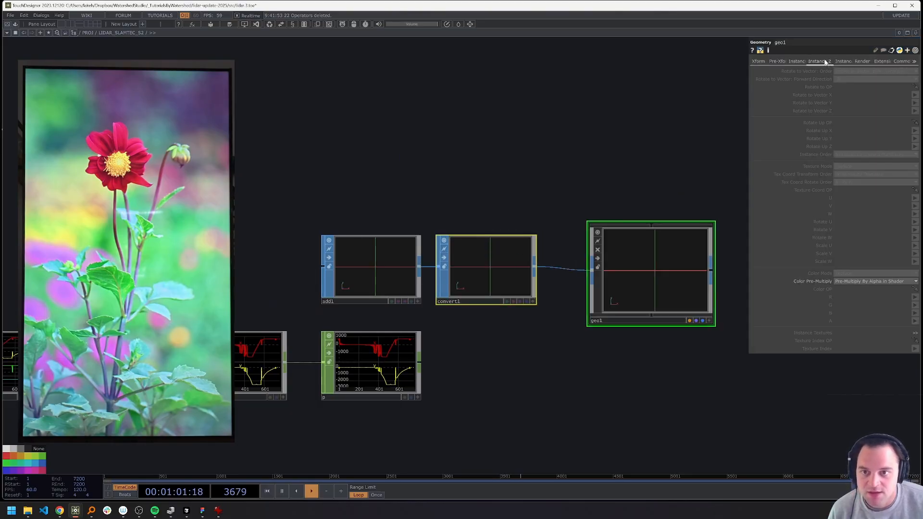
left_click(797, 61)
left_click(846, 71)
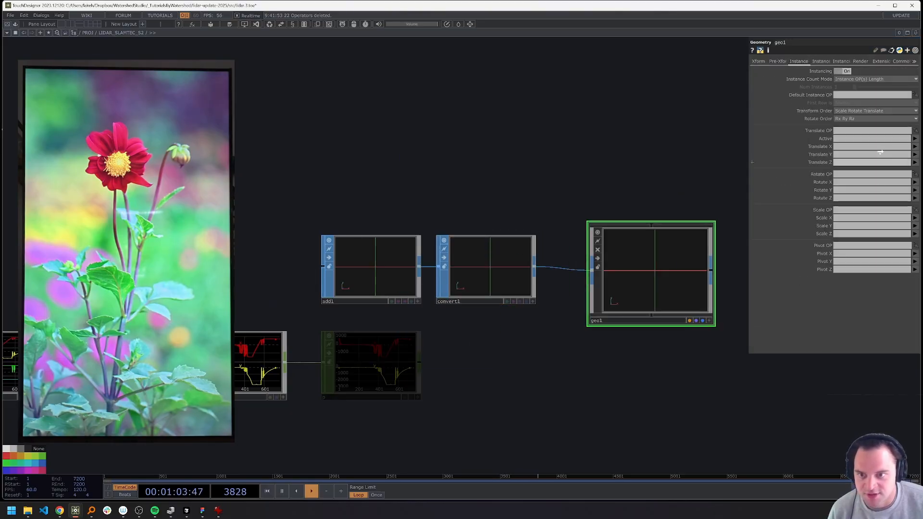
left_click_drag(847, 129, 848, 130)
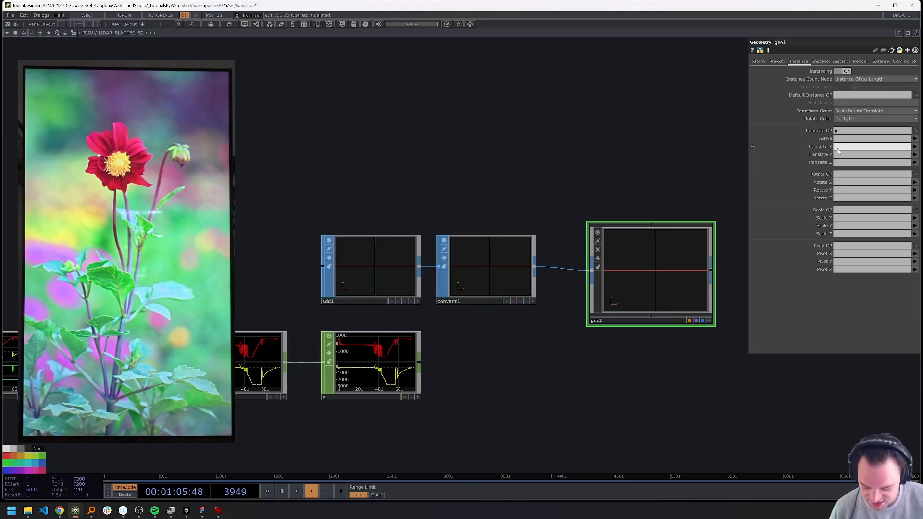
left_click(838, 157)
type("y")
- Add a Point Sprite MAT above the Geometry COMP and assign it as the geometry's material
left_click_drag(668, 147, 594, 180)
key("Tab")
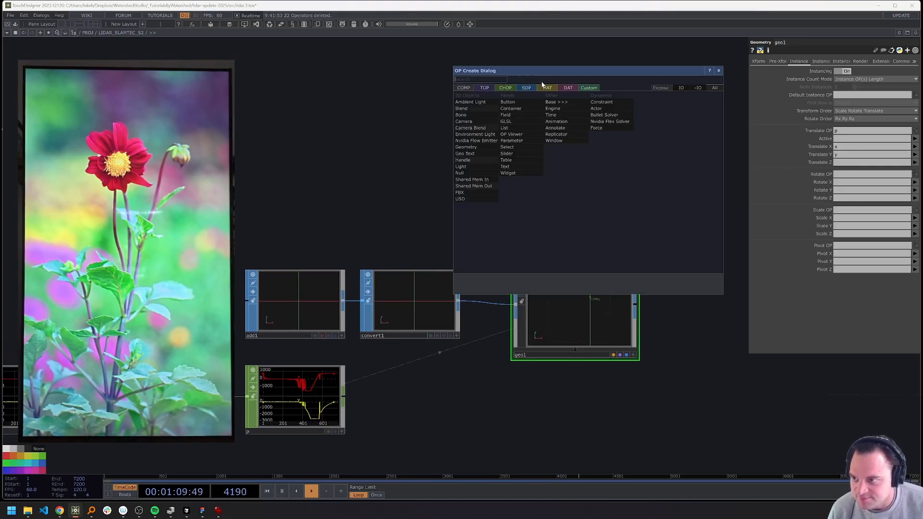
left_click(546, 88)
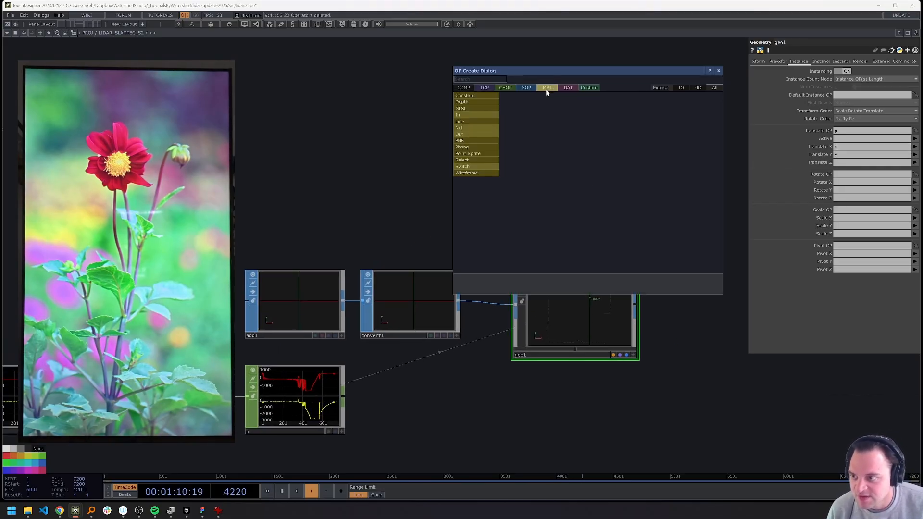
left_click(488, 153)
left_click(562, 191)
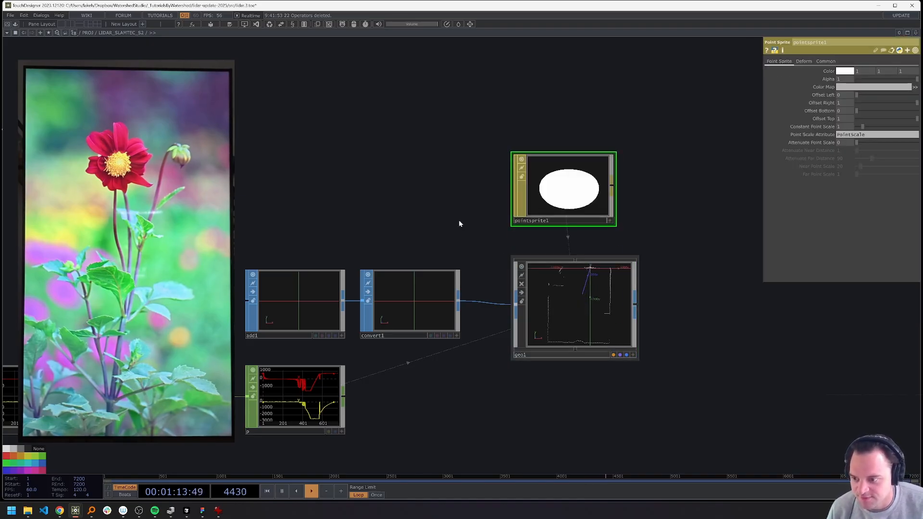
- Add a Circle TOP with softness 0.085 and assign it as the Point Sprite MAT's color map
key("Tab")
type("c")
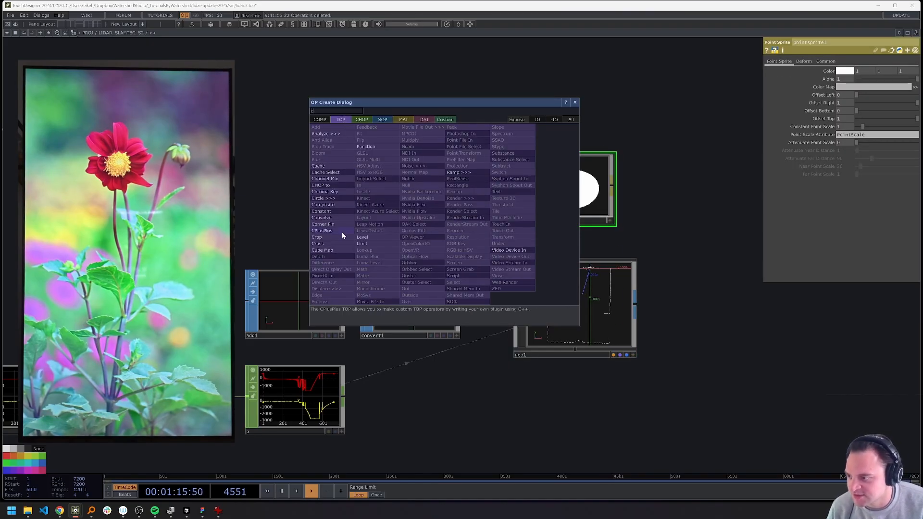
left_click(332, 199)
left_click(412, 187)
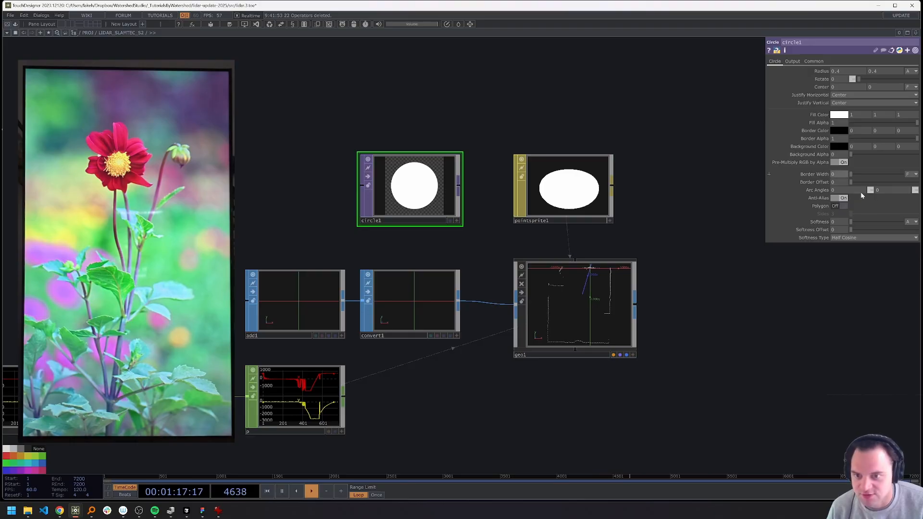
left_click(866, 222)
left_click_drag(417, 200, 559, 186)
scroll(663, 209, "down", 3)
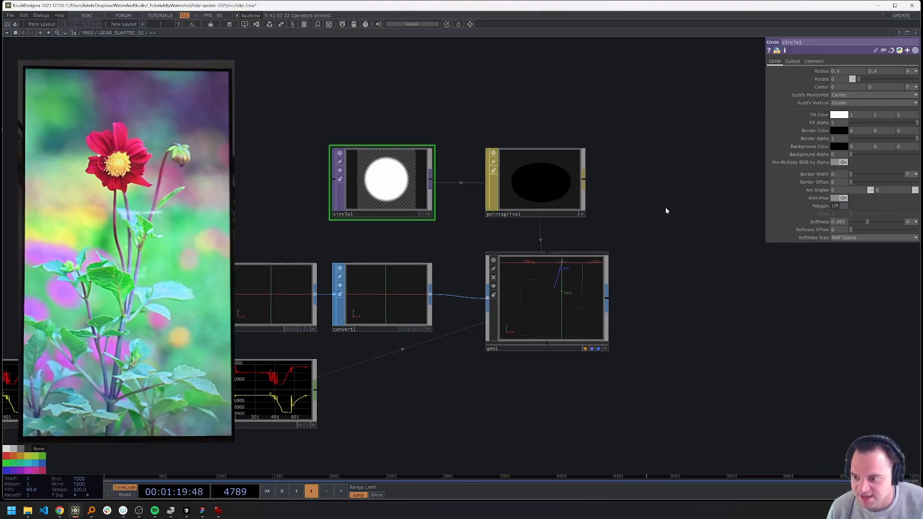
- Add a Render TOP below the Geometry COMP, append a Null TOP and display the Null as the network background
key("Tab")
type("re")
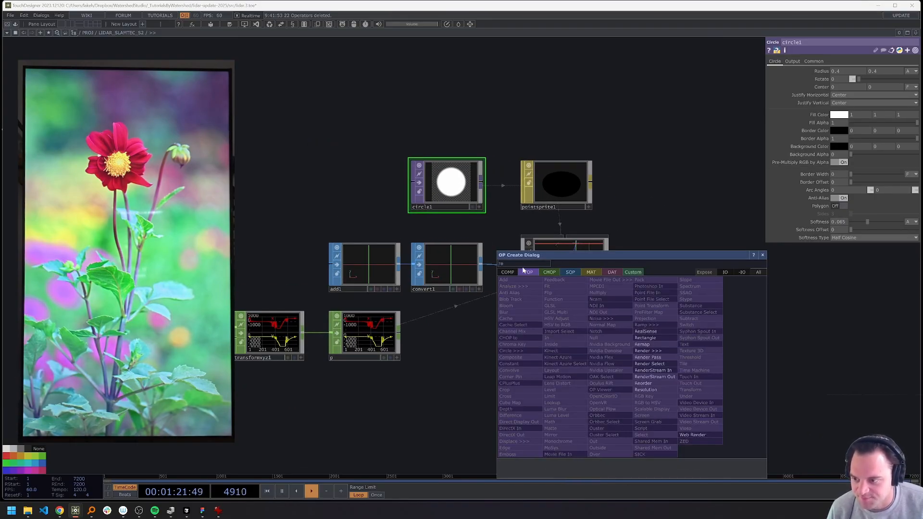
left_click(663, 350)
left_click(575, 351)
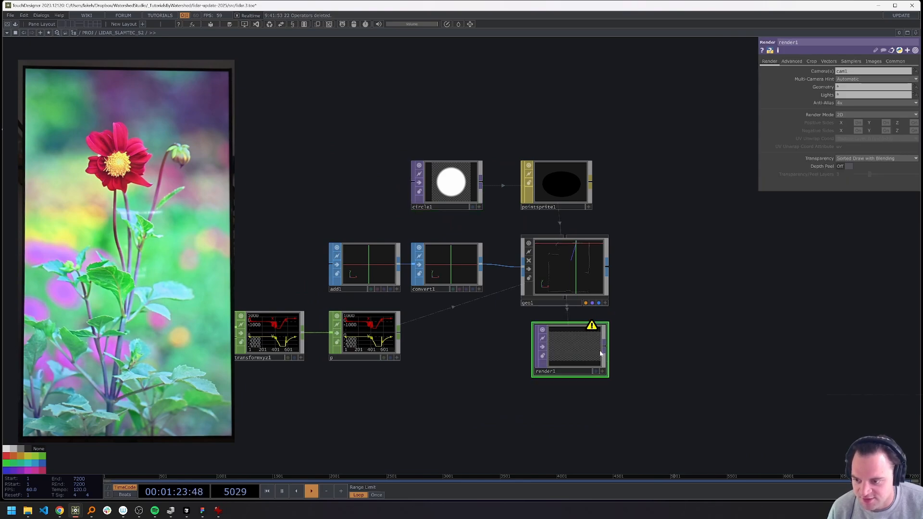
key("alt+n")
left_click(793, 349)
key("d")
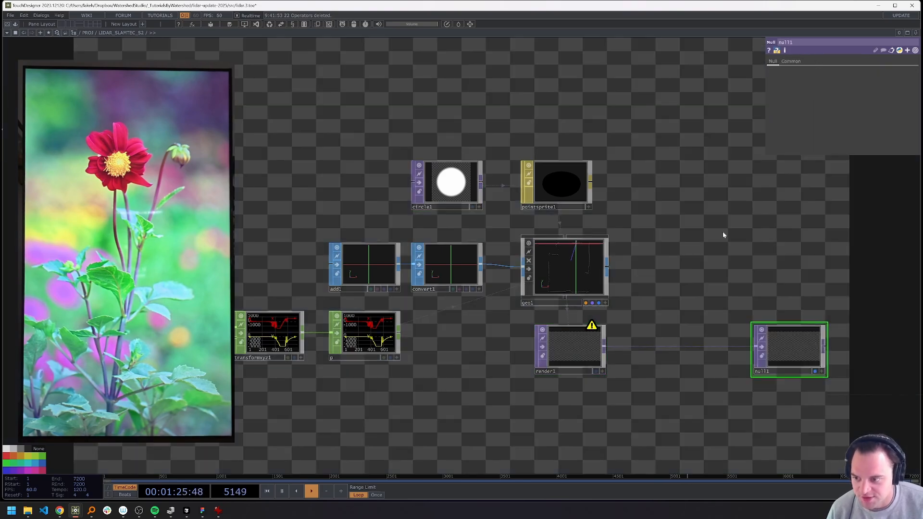
- Add a Camera COMP beside the Point Sprite MAT
key("Tab")
type("c")
left_click(593, 147)
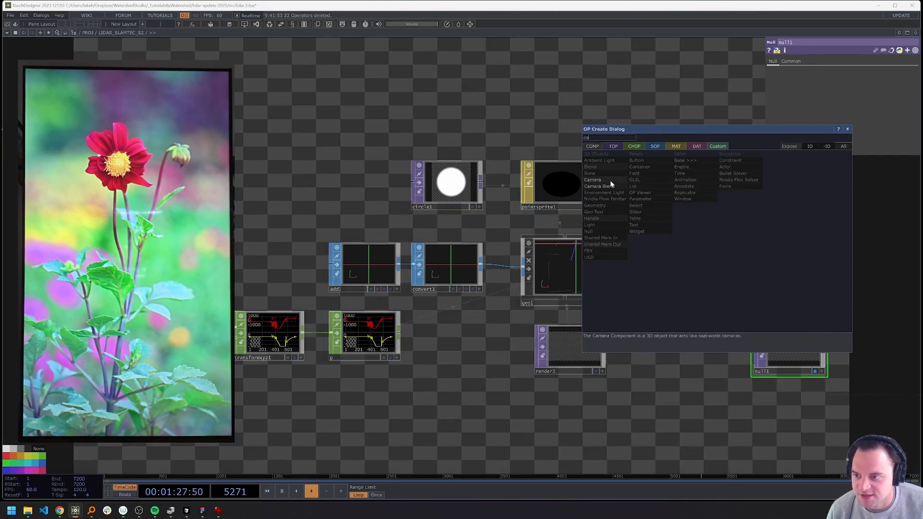
left_click(608, 180)
left_click(672, 200)
- Add a Light COMP above the Point Sprite MAT
key("Tab")
type("ca")
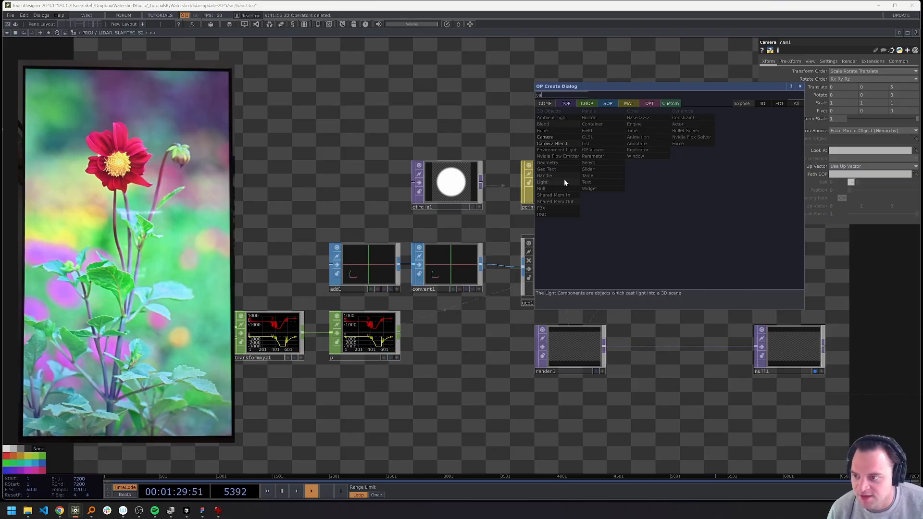
left_click(563, 182)
left_click(563, 106)
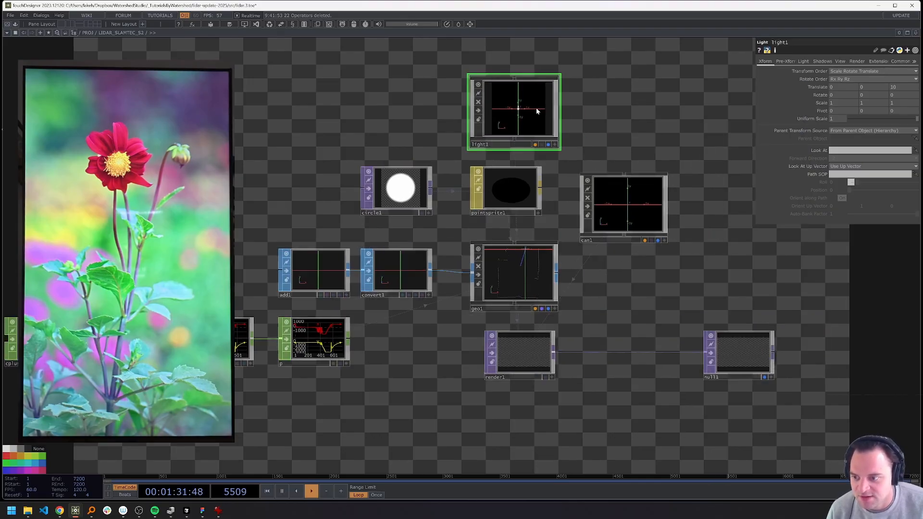
- Set the Point Sprite MAT's Constant Point Scale to 10
left_click_drag(615, 309, 590, 246)
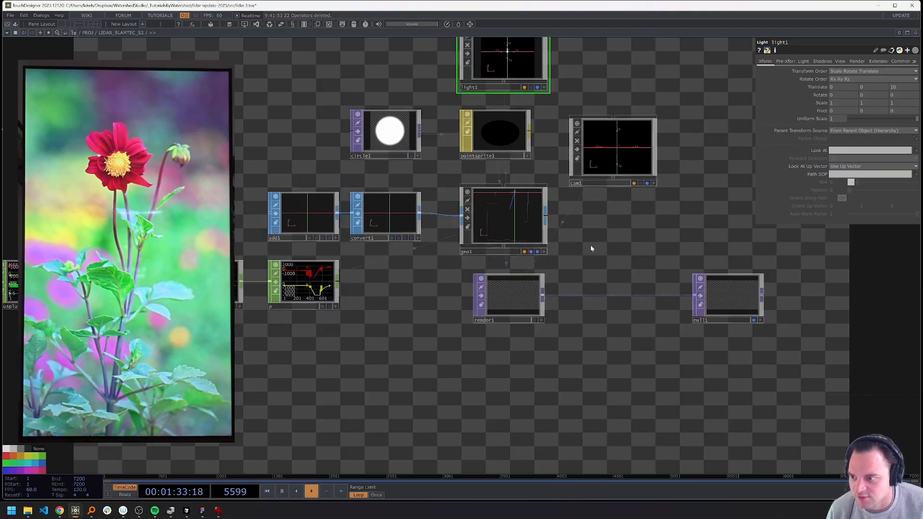
left_click(513, 222)
left_click(513, 137)
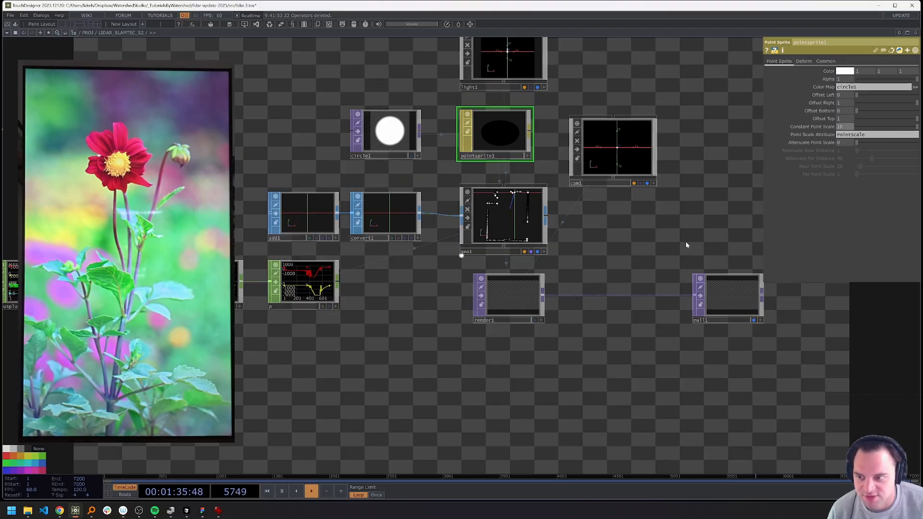
left_click_drag(687, 246, 757, 276)
left_click_drag(690, 259, 719, 244)
- Reduce the Geometry COMP's uniform scale to 0.017 so the LiDAR points fit the camera view
left_click(613, 291)
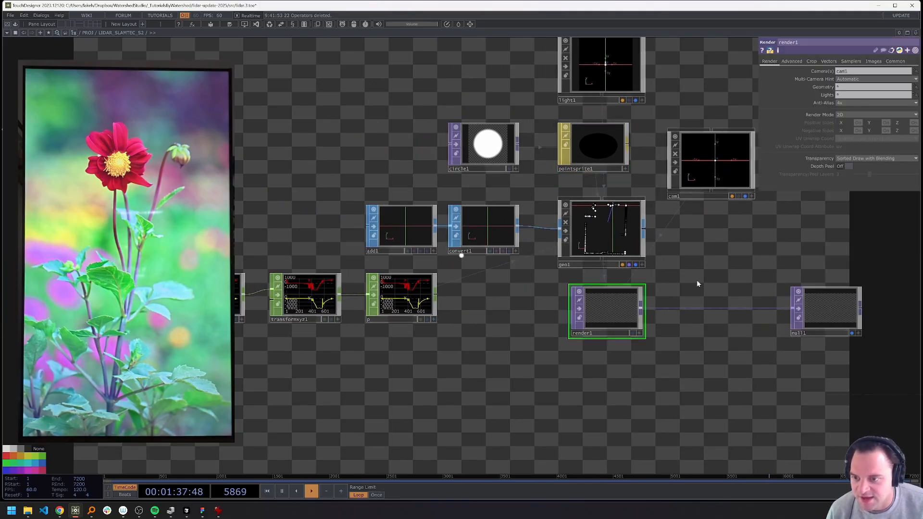
scroll(654, 284, "up", 3)
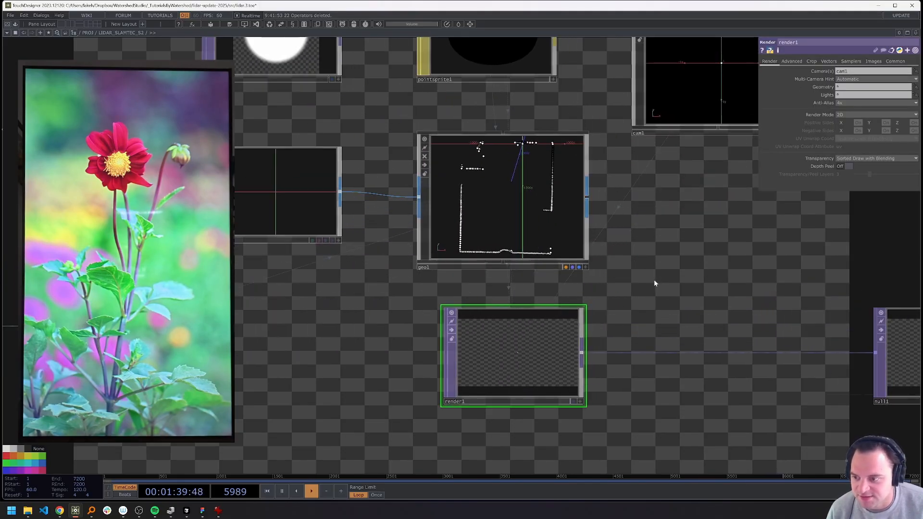
scroll(559, 214, "up", 3)
scroll(654, 274, "down", 4)
left_click_drag(669, 296, 540, 282)
scroll(674, 268, "down", 2)
left_click(618, 279)
left_click(756, 63)
left_click_drag(716, 154, 507, 257)
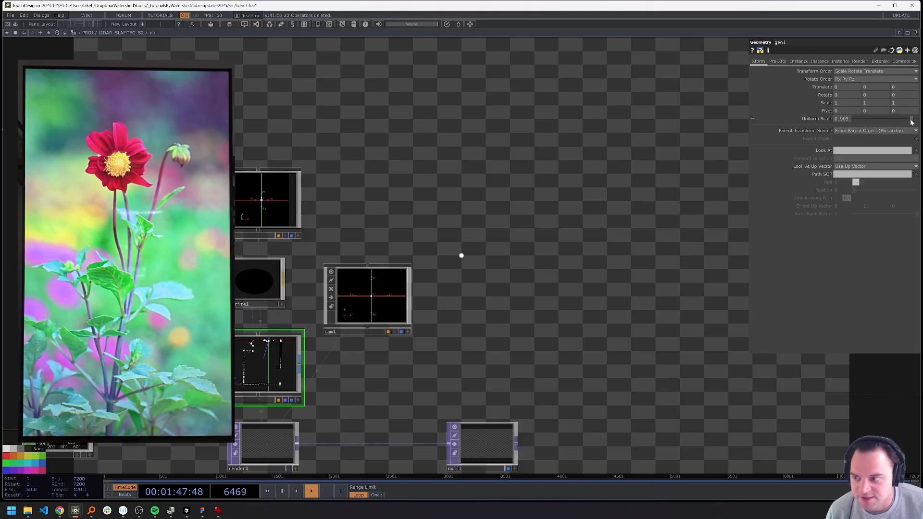
left_click_drag(860, 121, 852, 120)
left_click_drag(660, 231, 755, 150)
- Set the Render TOP's resolution to 2048 by 2048
scroll(352, 312, "up", 7)
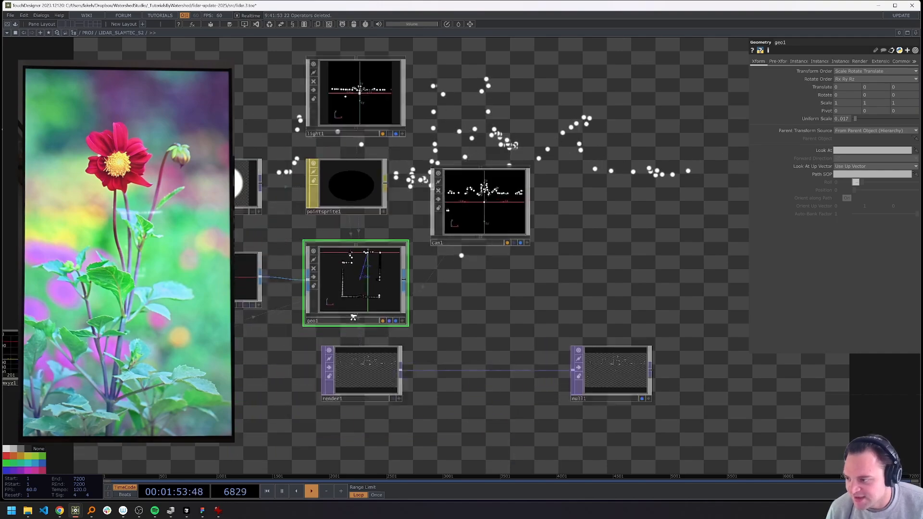
scroll(385, 278, "down", 4)
scroll(385, 278, "down", 2)
scroll(563, 290, "down", 2)
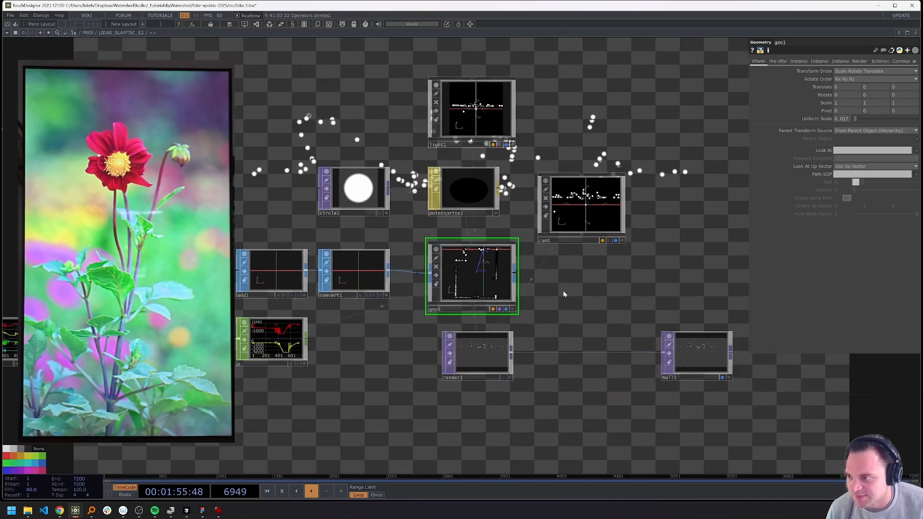
scroll(480, 276, "down", 1)
left_click(479, 337)
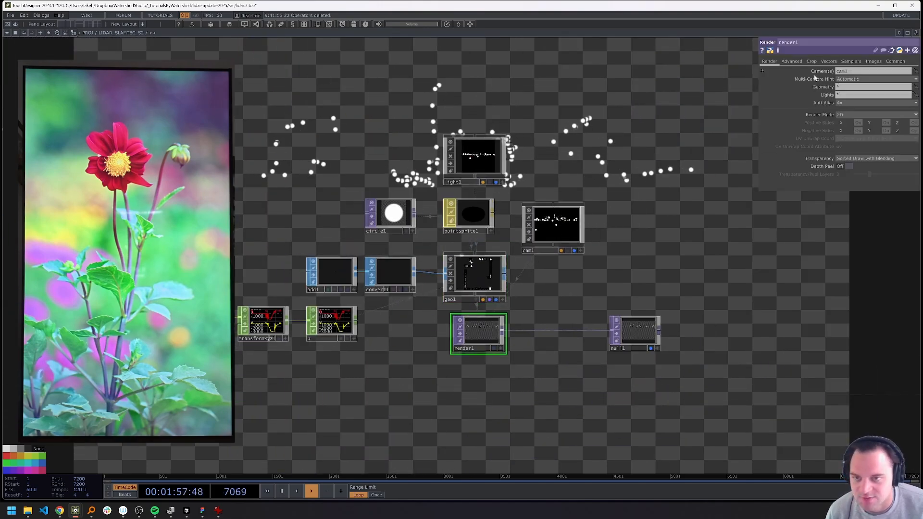
left_click(845, 70)
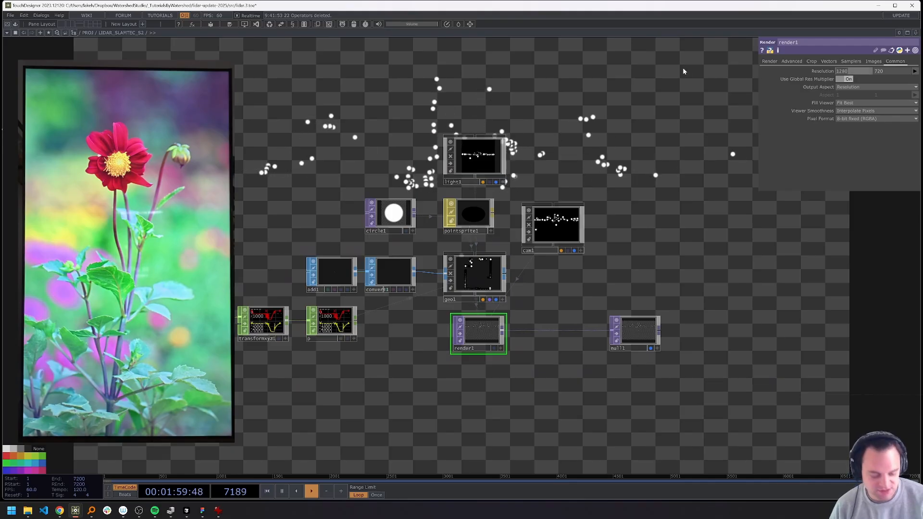
type("2048")
key("Tab")
type("2048")
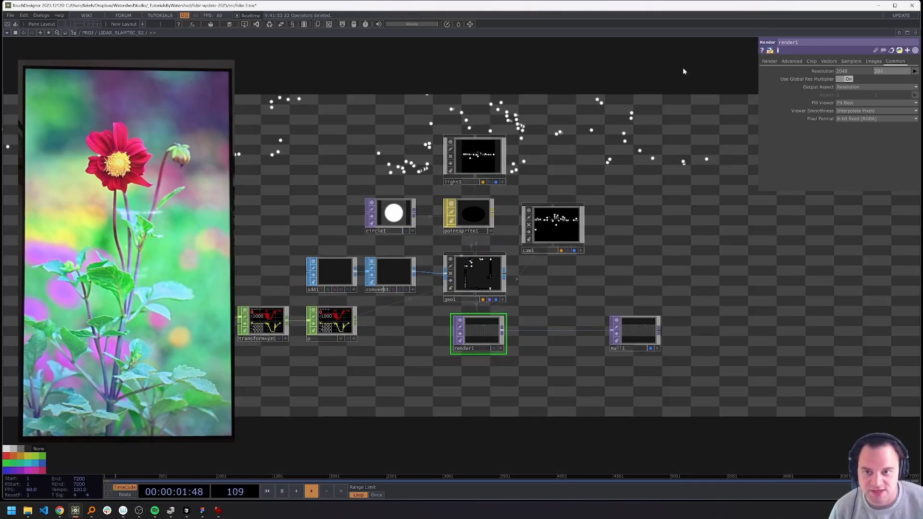
key("Return")
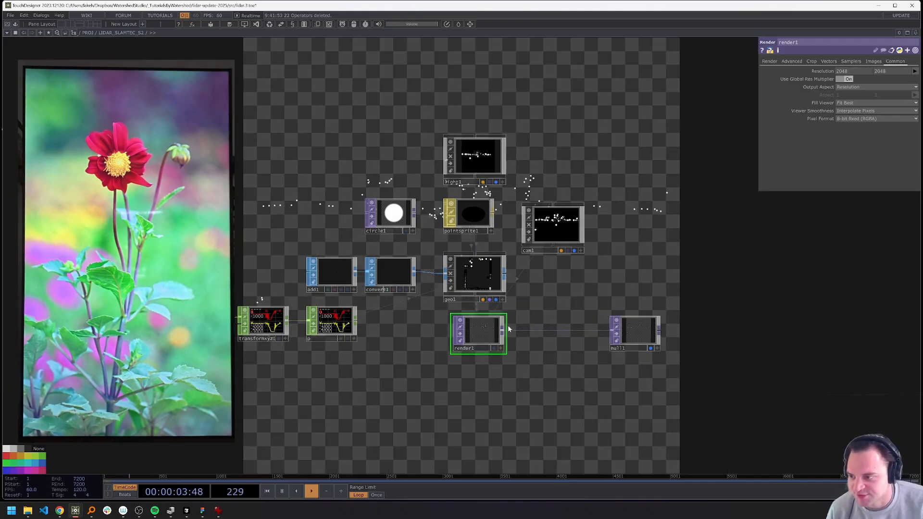
- Set the Point Sprite MAT's Constant Point Scale to 100
left_click(475, 216)
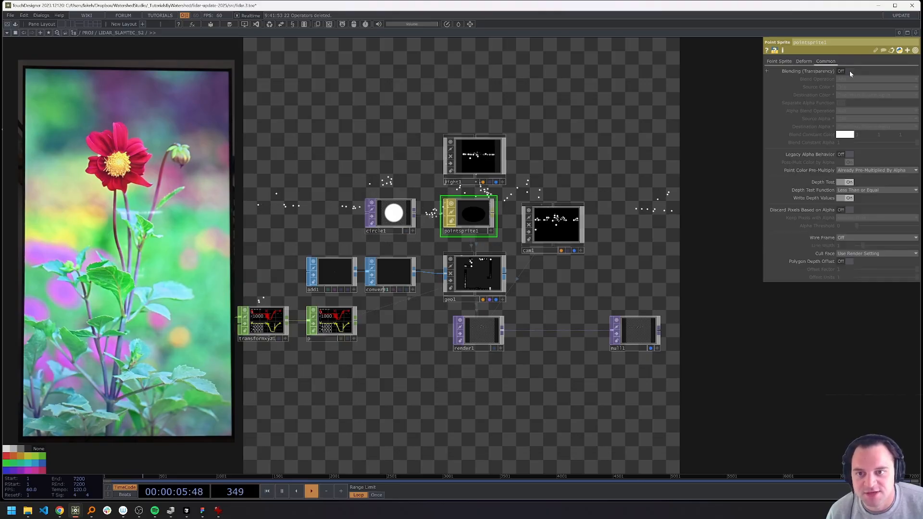
left_click_drag(597, 122, 619, 147)
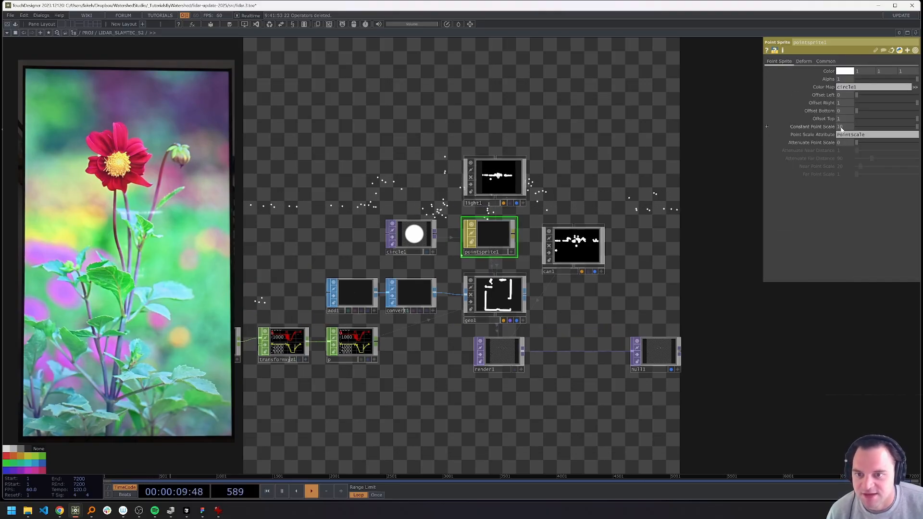
key("Return")
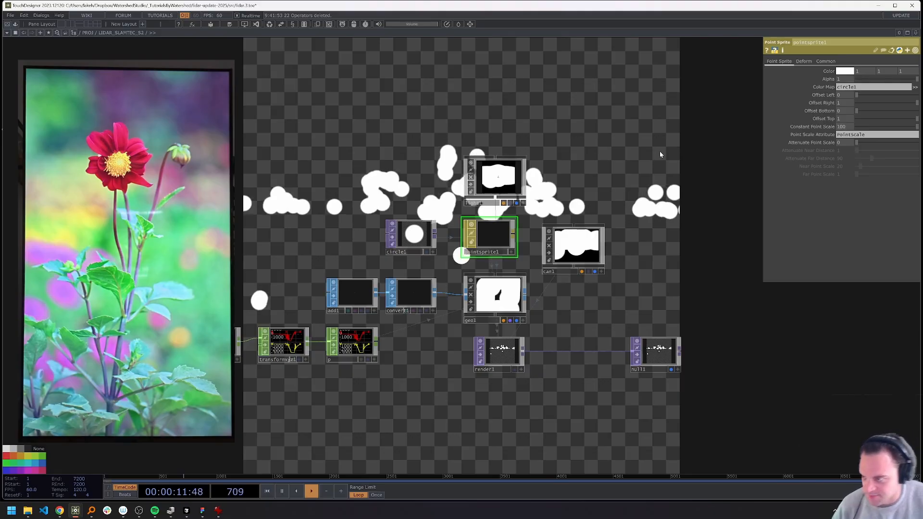
left_click_drag(721, 166, 718, 168)
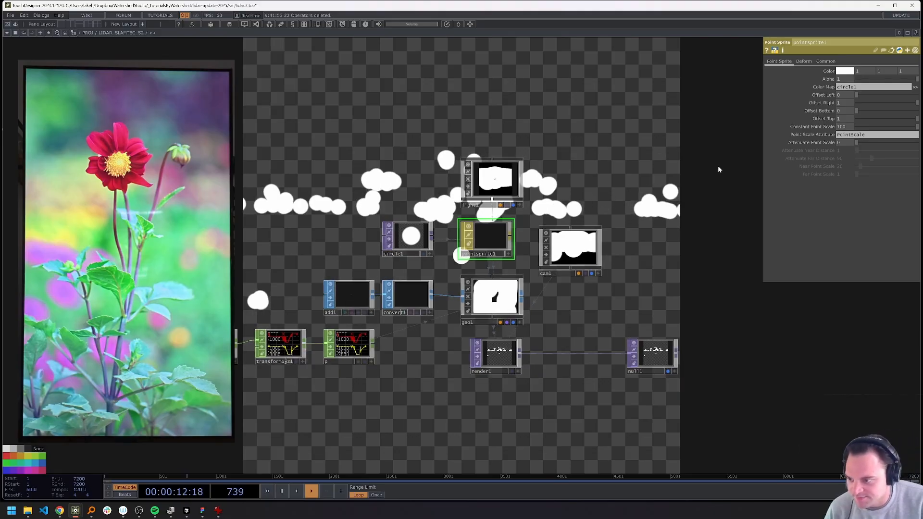
- Reset the Geometry COMP's uniform scale to 1
left_click(569, 247)
left_click_drag(637, 240, 608, 202)
scroll(472, 341, "up", 6)
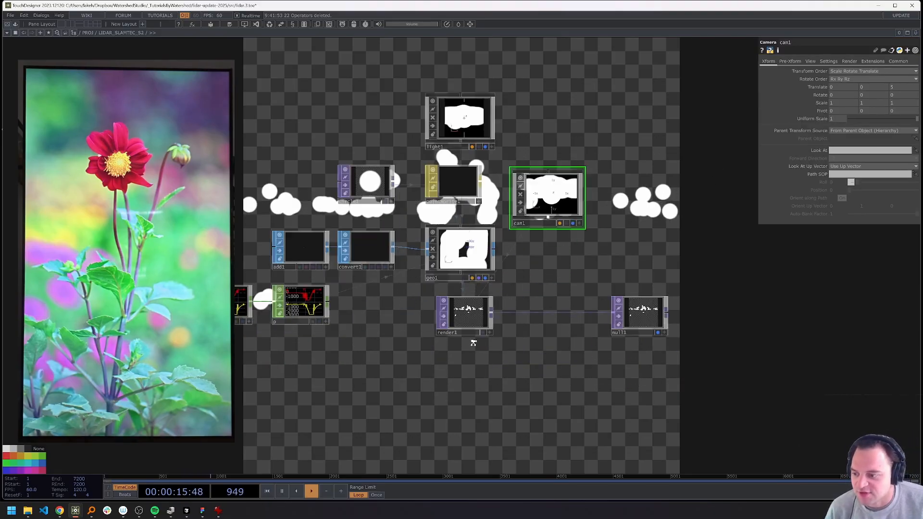
left_click_drag(559, 219, 521, 285)
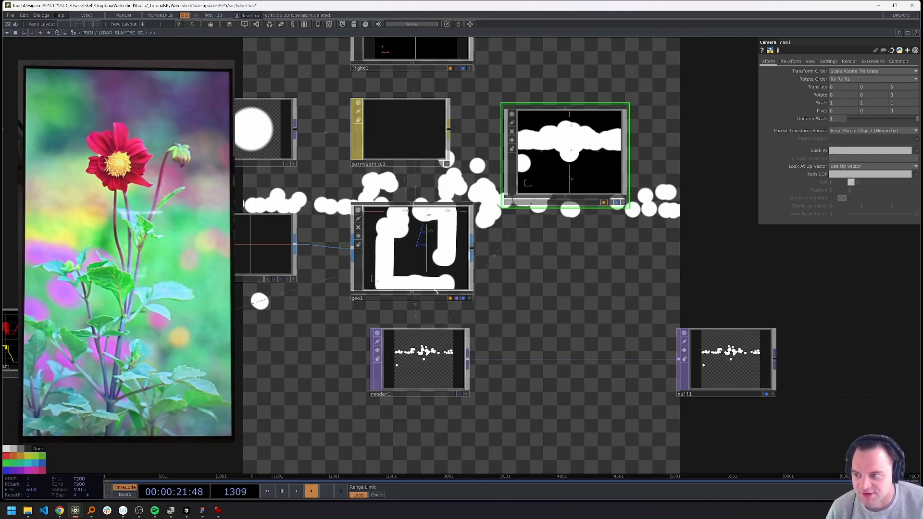
left_click(459, 289)
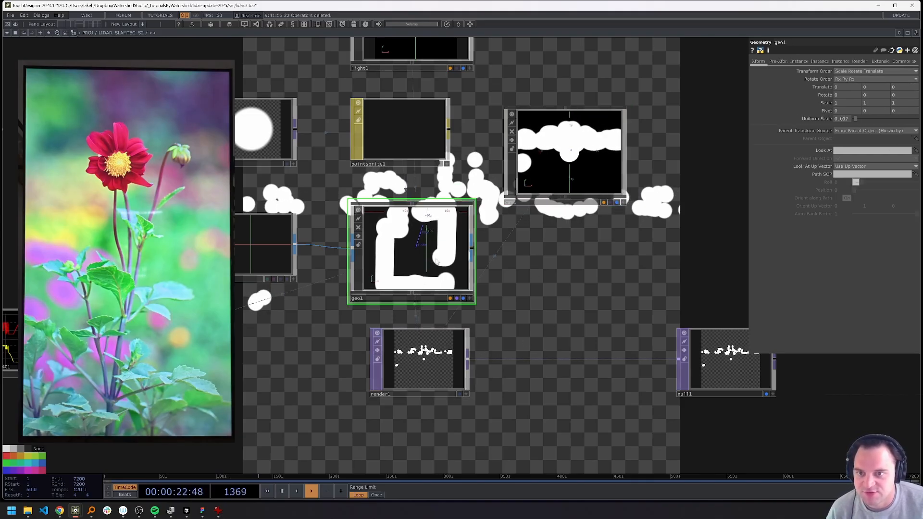
left_click(843, 119)
type("1")
key("Return")
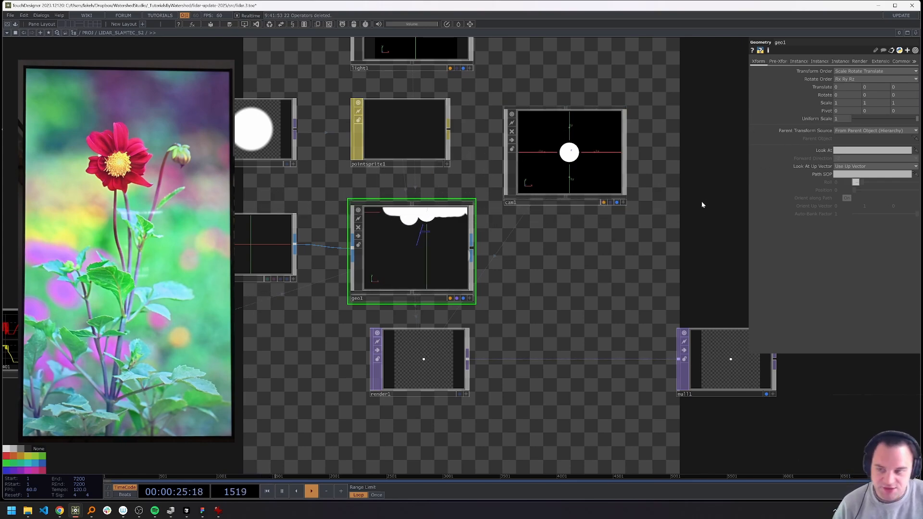
- Set the Camera COMP's Z translation to 100
left_click(598, 180)
type("50")
key("Return")
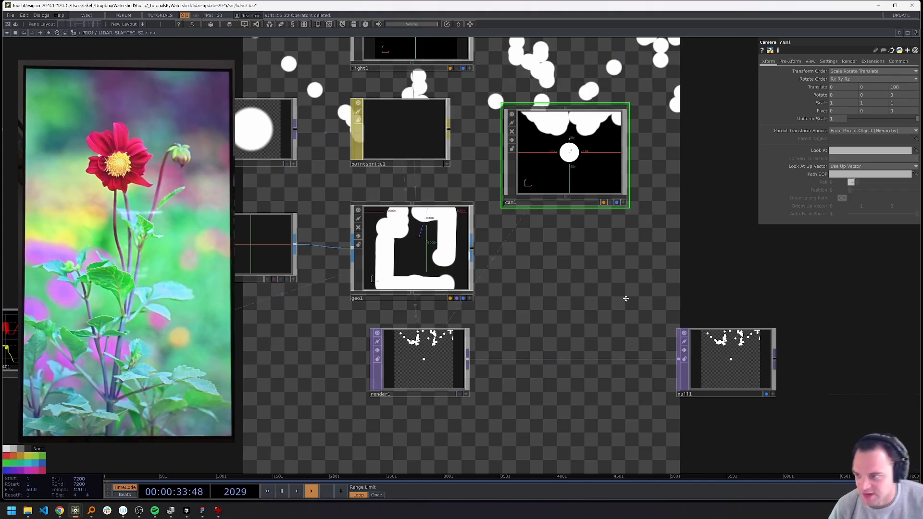
- Reduce the Geometry COMP's uniform scale to 0.012 so the whole LiDAR outline fits in the render
left_click_drag(626, 298, 606, 328)
left_click(443, 314)
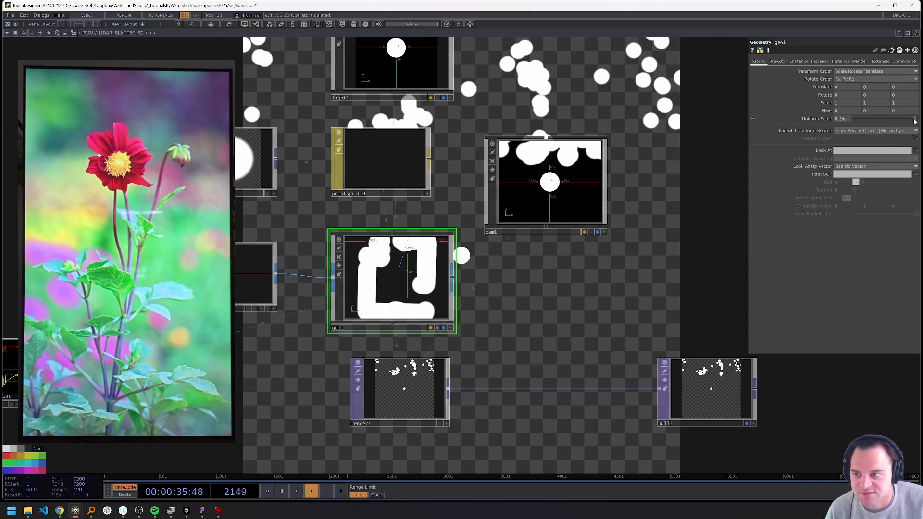
left_click_drag(915, 118, 886, 127)
left_click_drag(855, 130, 850, 130)
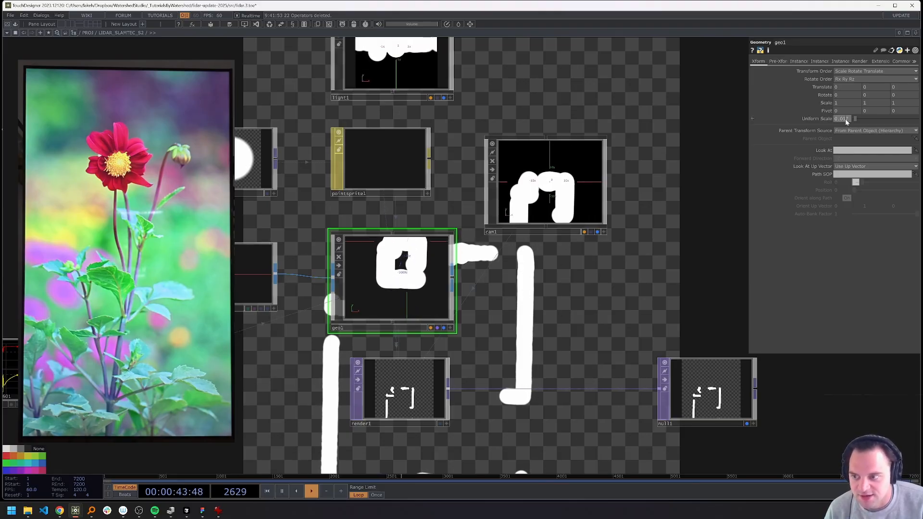
middle_click_drag(845, 119, 839, 128)
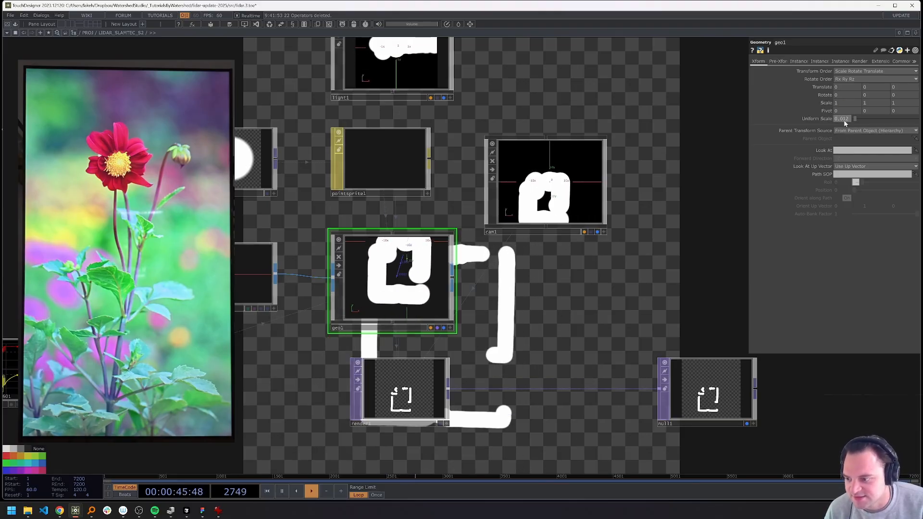
left_click_drag(652, 260, 492, 267)
left_click_drag(514, 211, 406, 292)
left_click_drag(499, 337, 494, 352)
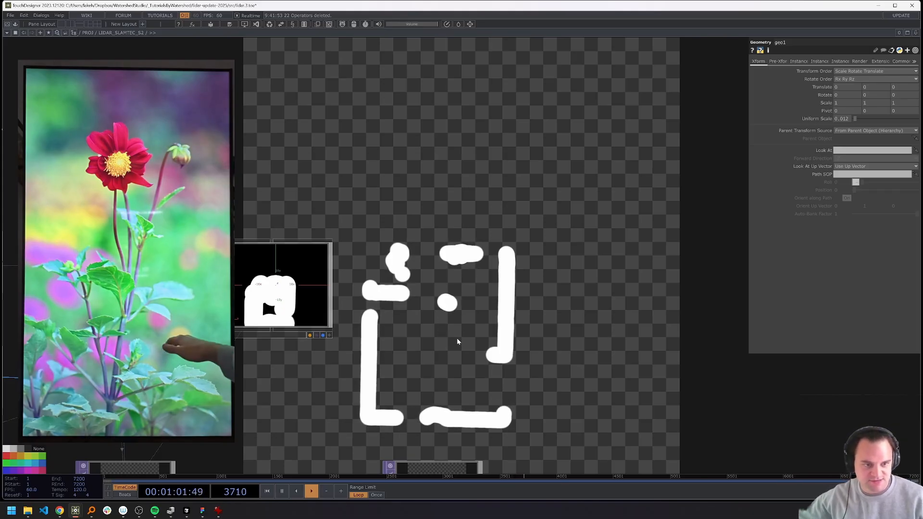
left_click_drag(451, 255, 583, 225)
scroll(489, 238, "down", 5)
left_click(201, 333)
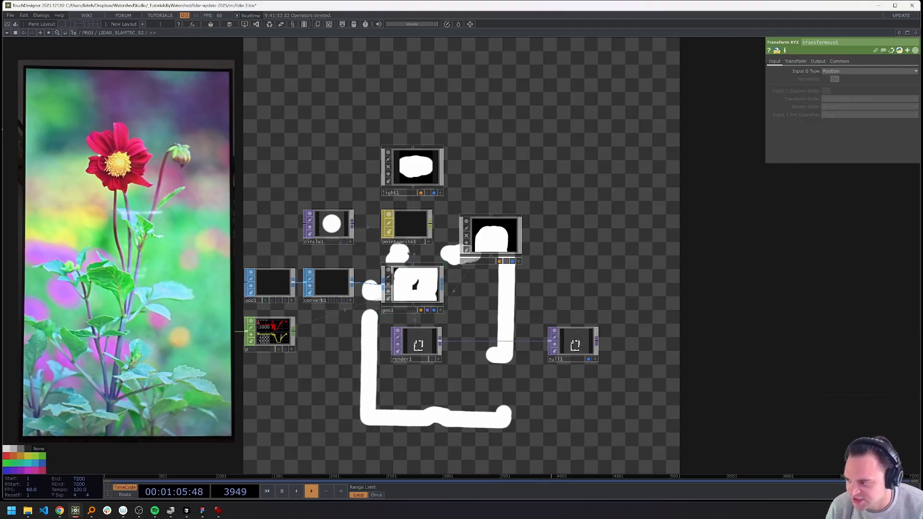
left_click_drag(267, 115, 412, 121)
left_click(472, 24)
left_click_drag(458, 12, 239, 109)
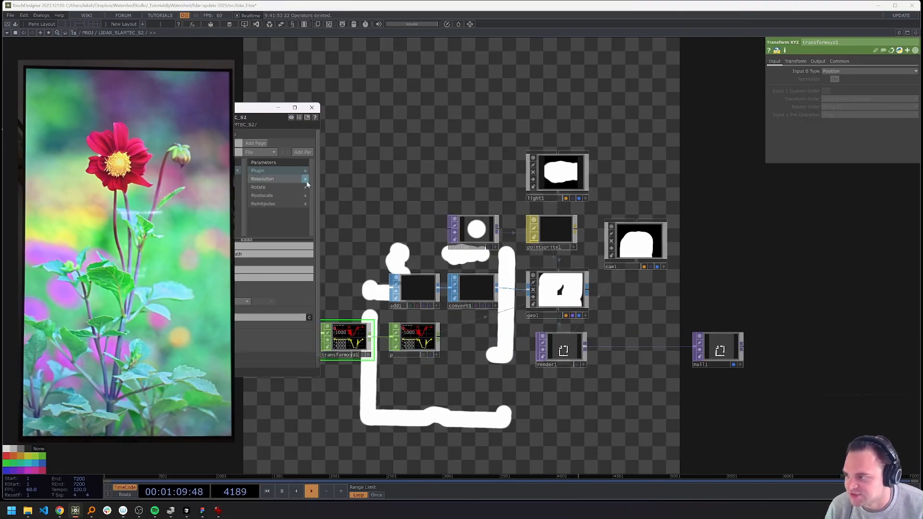
left_click(311, 107)
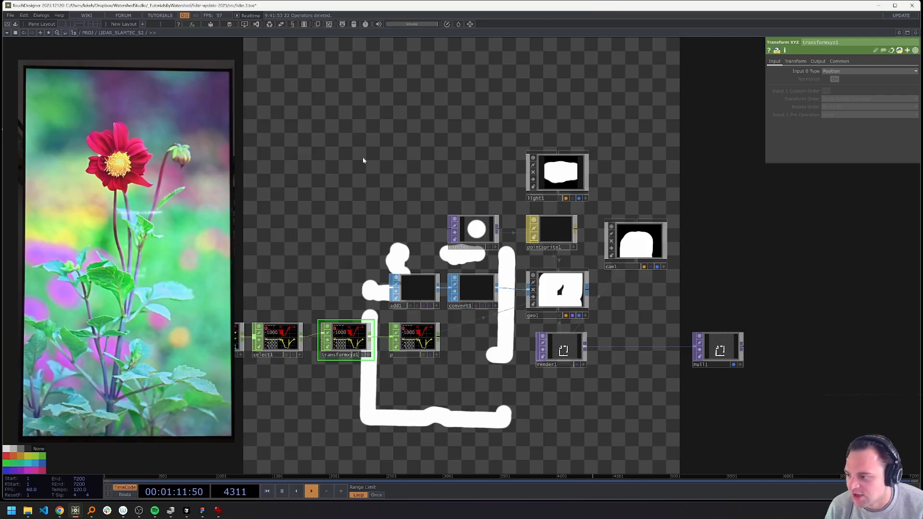
- Link the CPlusPlus CHOP's Plugin Path by reference to the component's custom Plugin parameter
left_click(471, 25)
left_click_drag(469, 7, 1, 230)
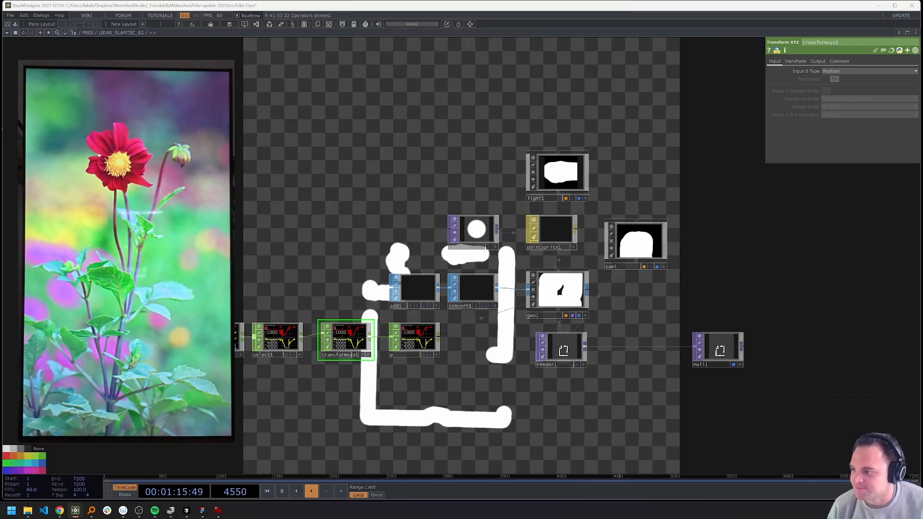
left_click(225, 338)
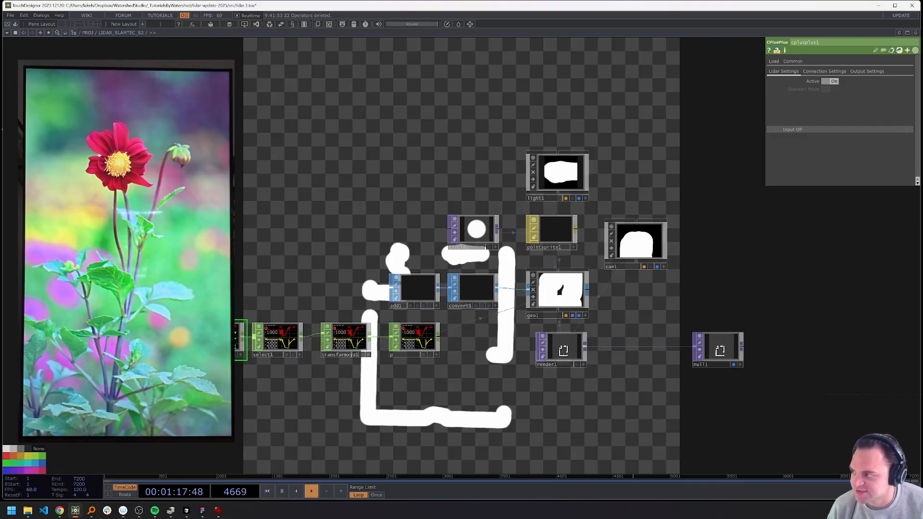
left_click(773, 62)
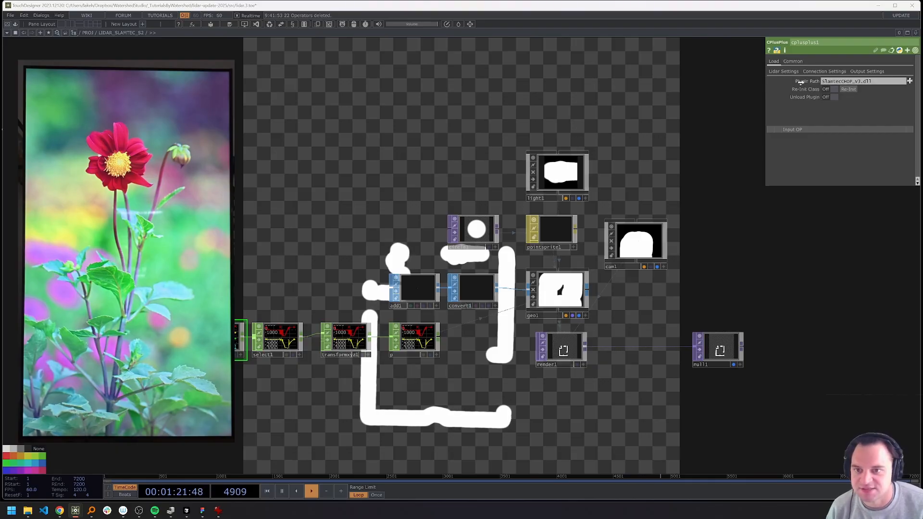
left_click_drag(800, 81, 810, 73)
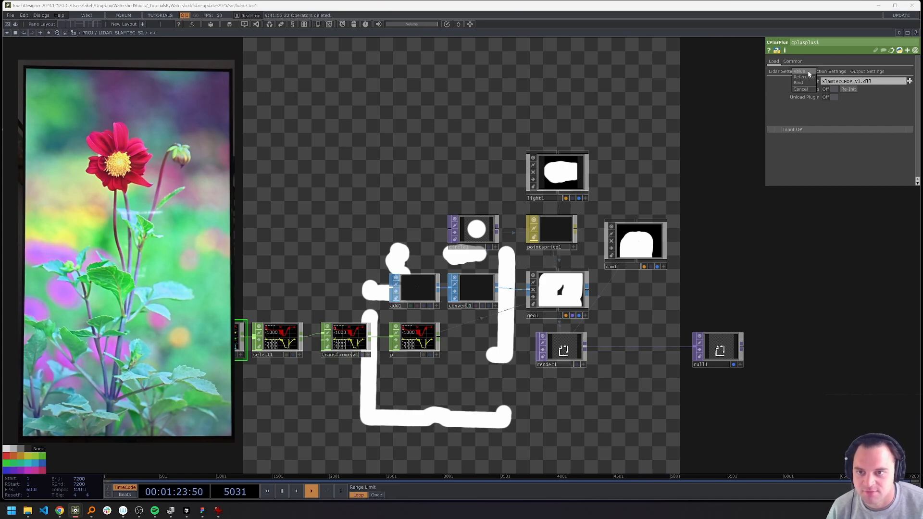
left_click(806, 77)
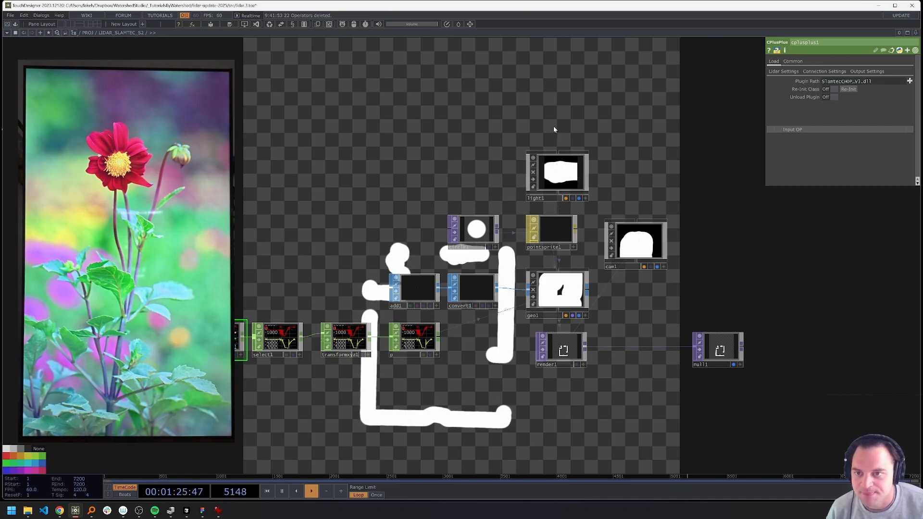
- Set the Transform XYZ CHOP's Z rotation to -180 to turn the LiDAR points around
left_click_drag(279, 266, 287, 282)
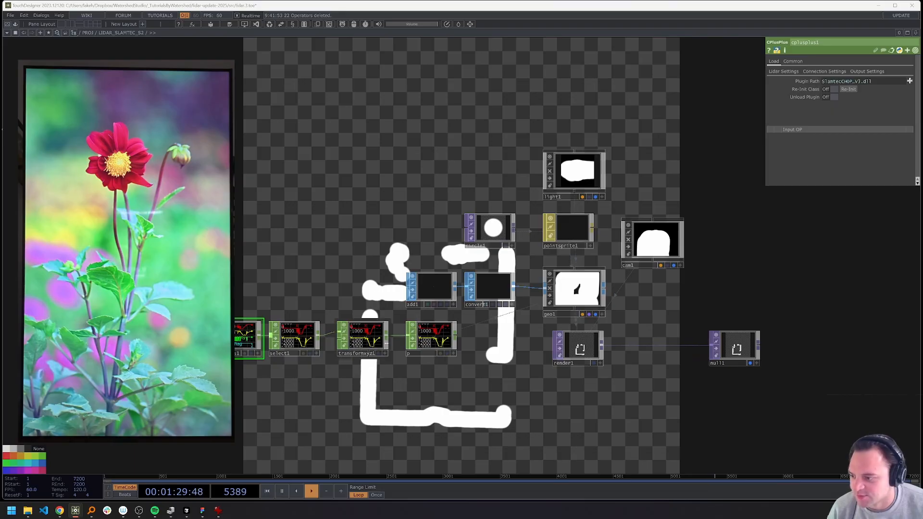
left_click(364, 340)
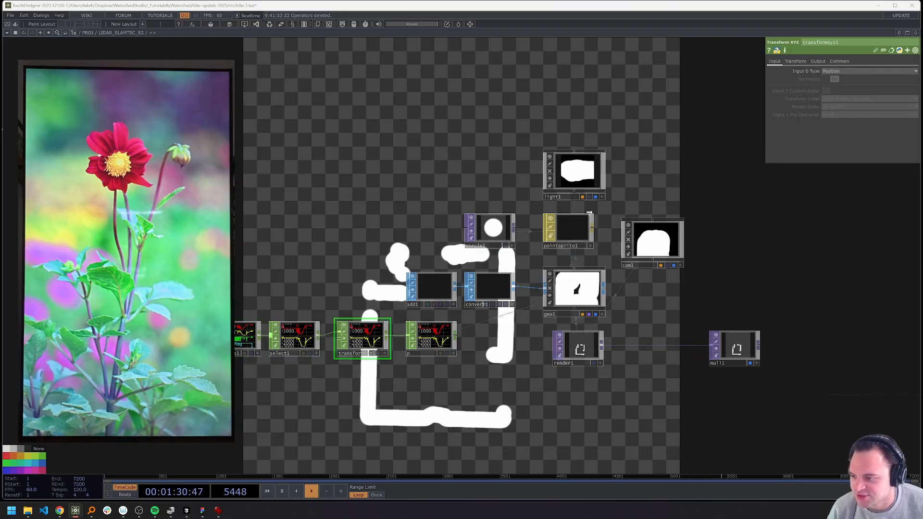
left_click(793, 61)
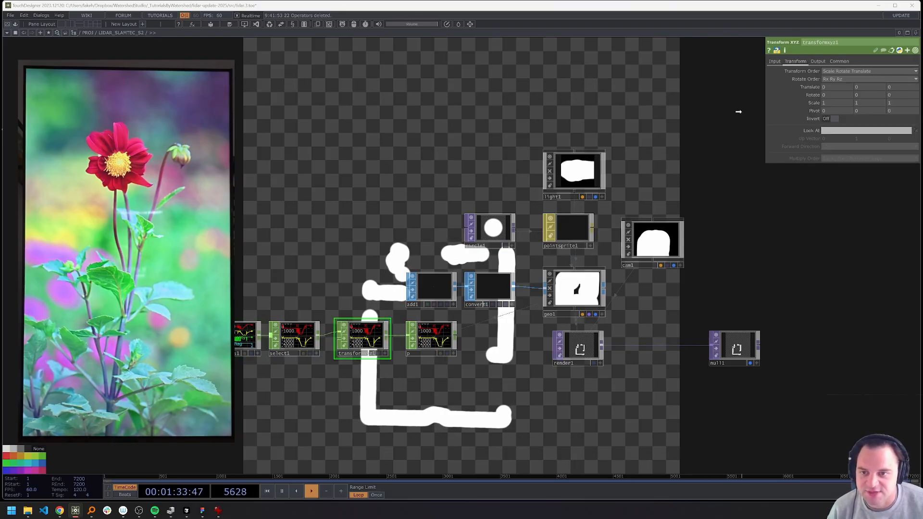
left_click_drag(689, 111, 517, 76)
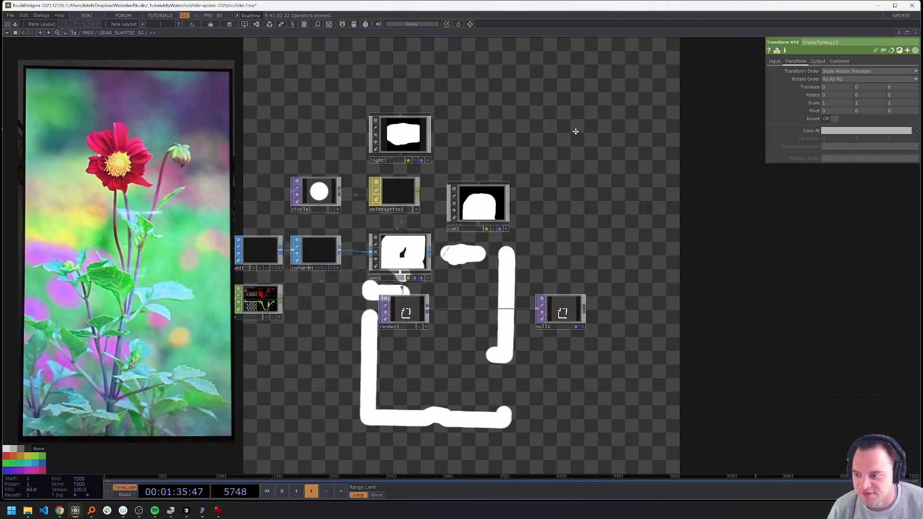
left_click_drag(626, 160, 614, 58)
left_click_drag(683, 140, 683, 126)
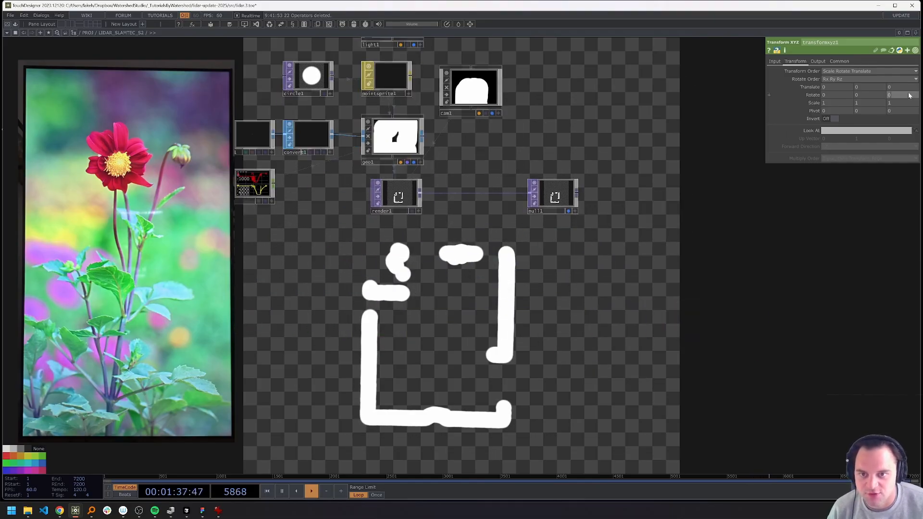
middle_click_drag(908, 85, 908, 85)
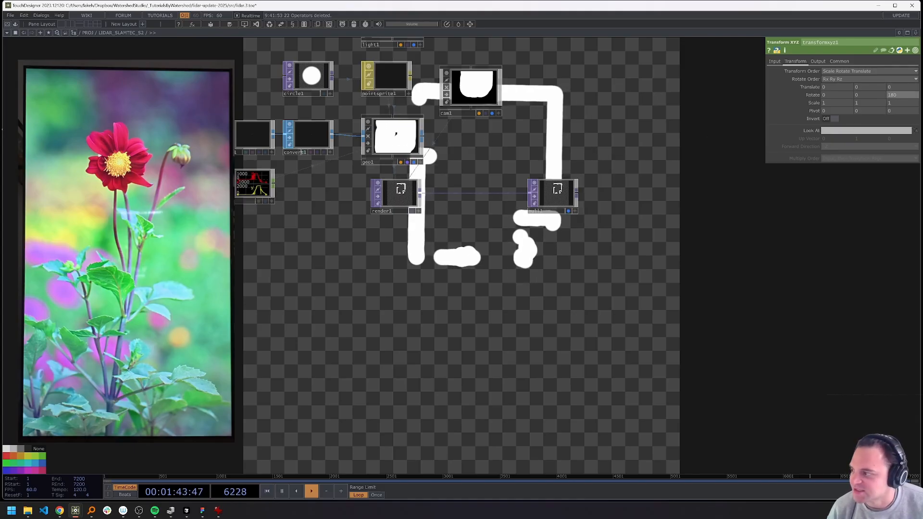
left_click(899, 95)
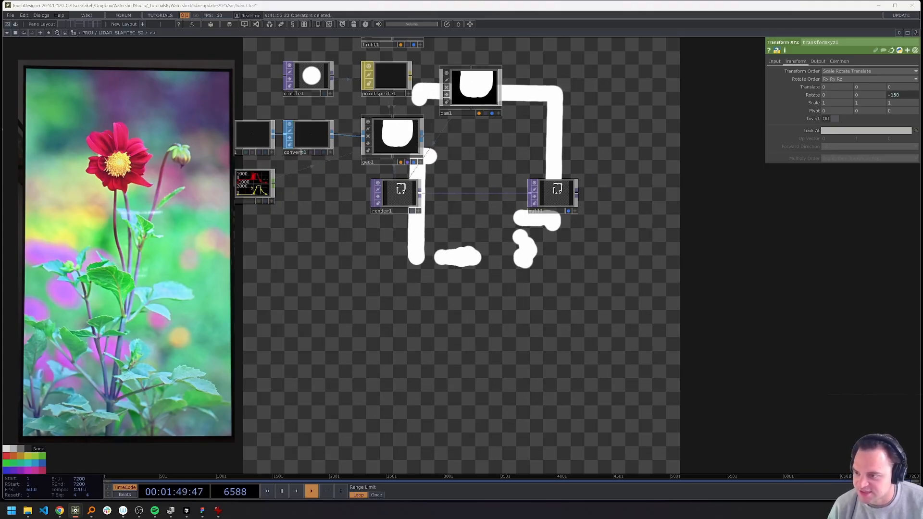
mouse_move(653, 98)
left_mouse_down()
mouse_move(655, 162)
mouse_move(640, 230)
left_mouse_up()
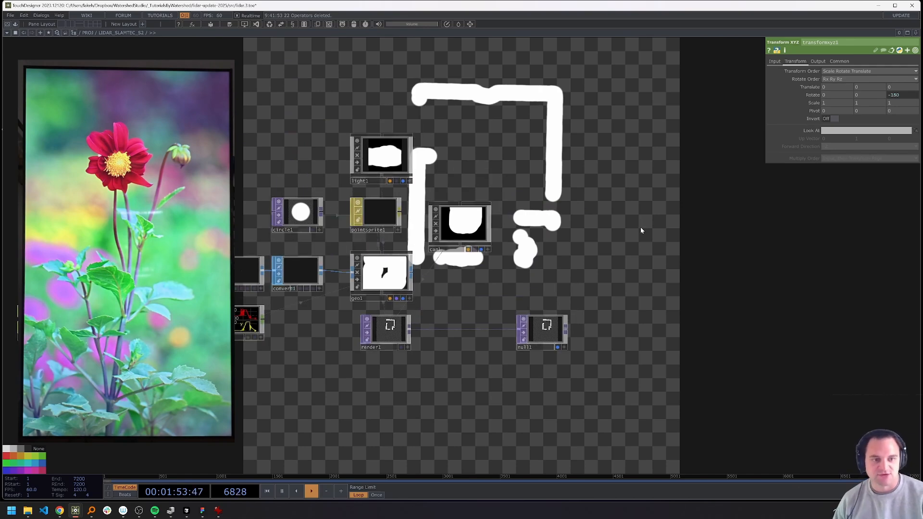
- Link the Point Sprite MAT's Constant Point Scale by reference to the component's custom parameter and bring the scale to 48.9
left_click_drag(462, 144, 486, 134)
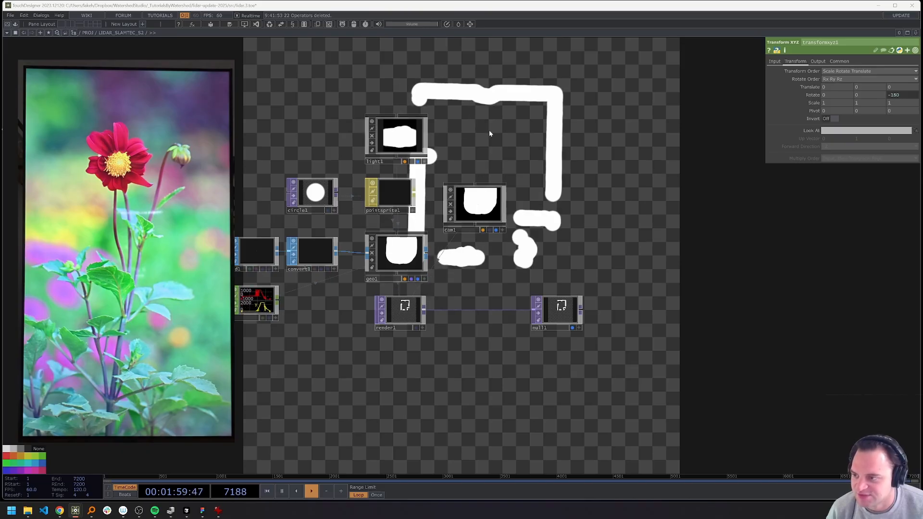
left_click_drag(488, 133, 440, 154)
left_click(347, 218)
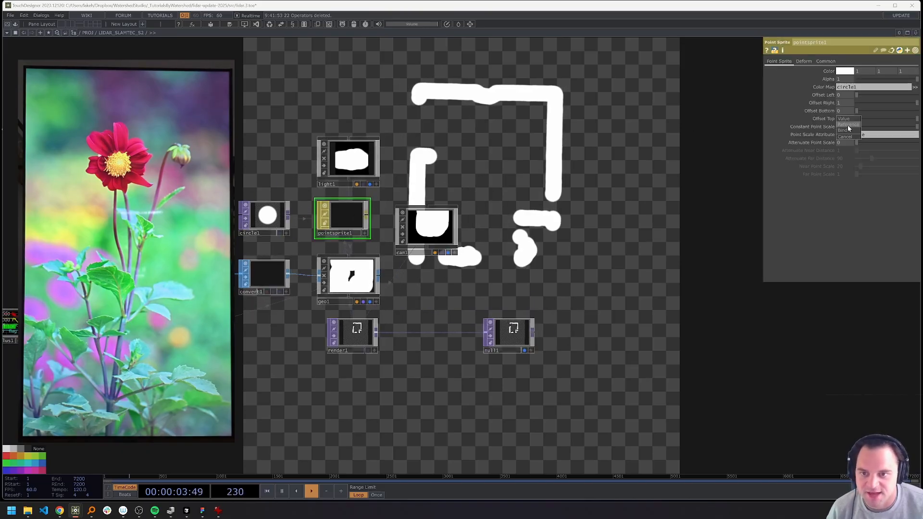
left_click(848, 126)
left_click_drag(602, 104, 596, 180)
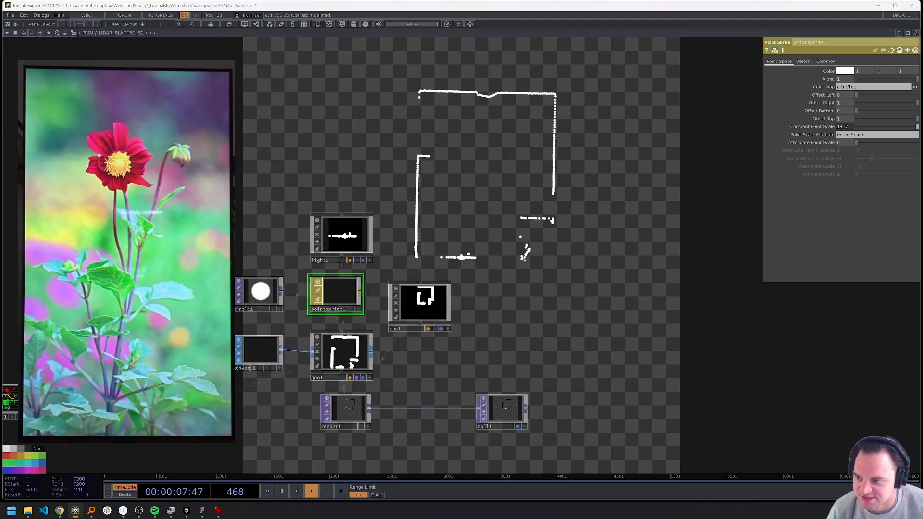
left_click_drag(541, 163, 559, 120)
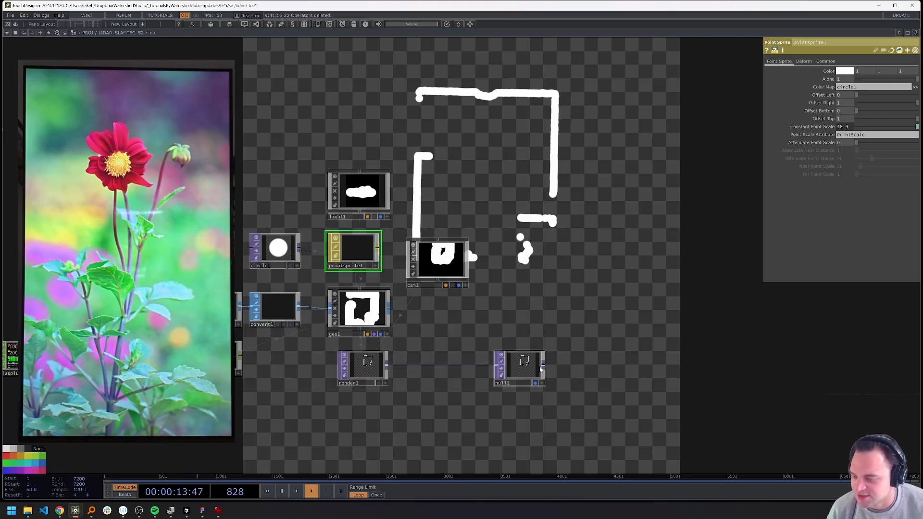
- Move the Null TOP farther away from the Render TOP to leave more room between them
left_click_drag(540, 370, 647, 368)
left_click_drag(636, 298, 717, 289)
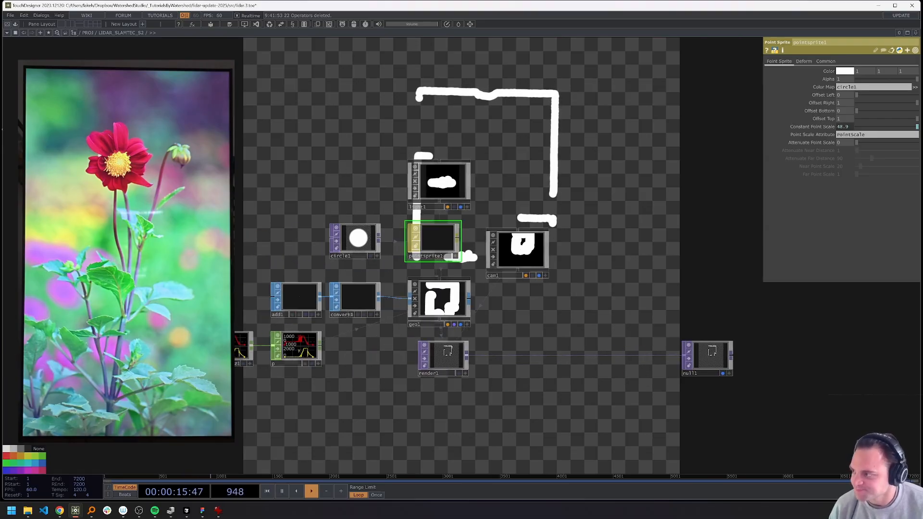
left_click_drag(308, 148, 306, 147)
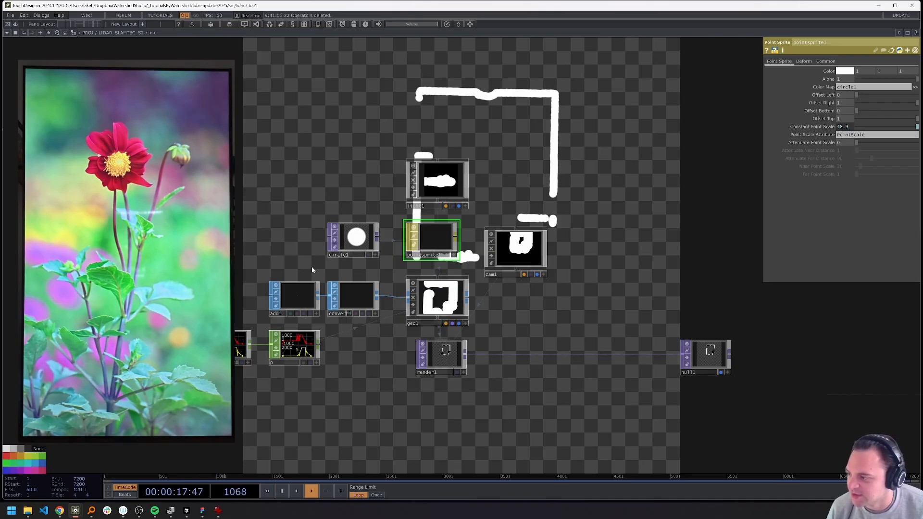
- Link the CPlusPlus CHOP's Re-Init pulse by reference to the component's custom Reinitpulse parameter and re-initialize the plugin
scroll(108, 379, "up", 3)
left_click_drag(122, 356, 212, 375)
scroll(212, 375, "up", 3)
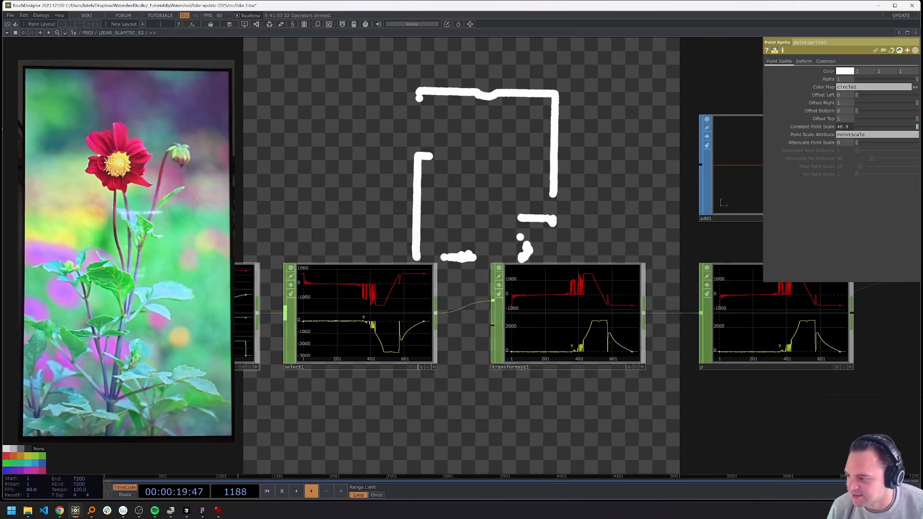
left_click_drag(252, 412, 456, 458)
left_click(374, 354)
left_click_drag(392, 317, 411, 258)
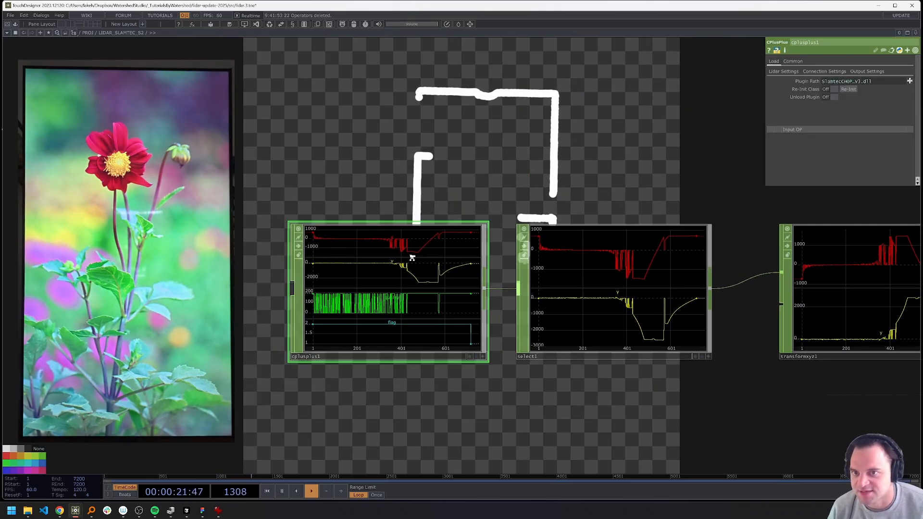
scroll(411, 258, "up", 5)
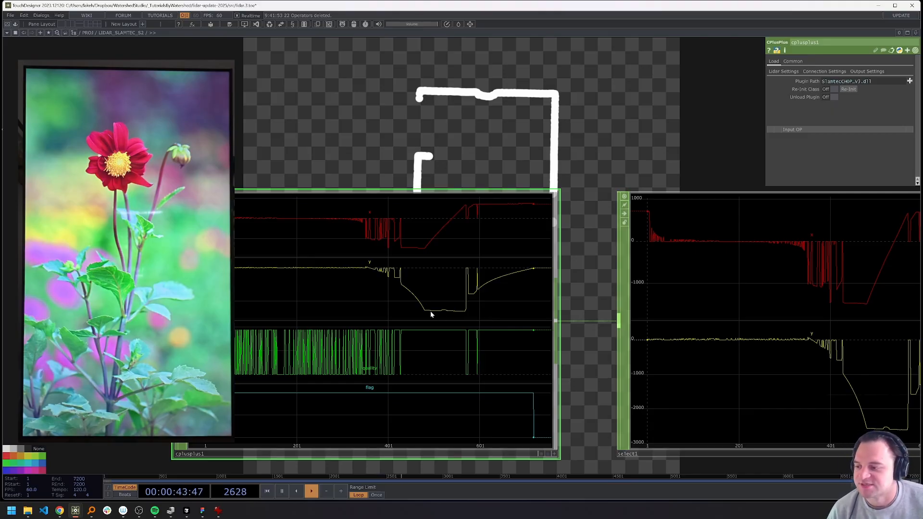
left_click(848, 89)
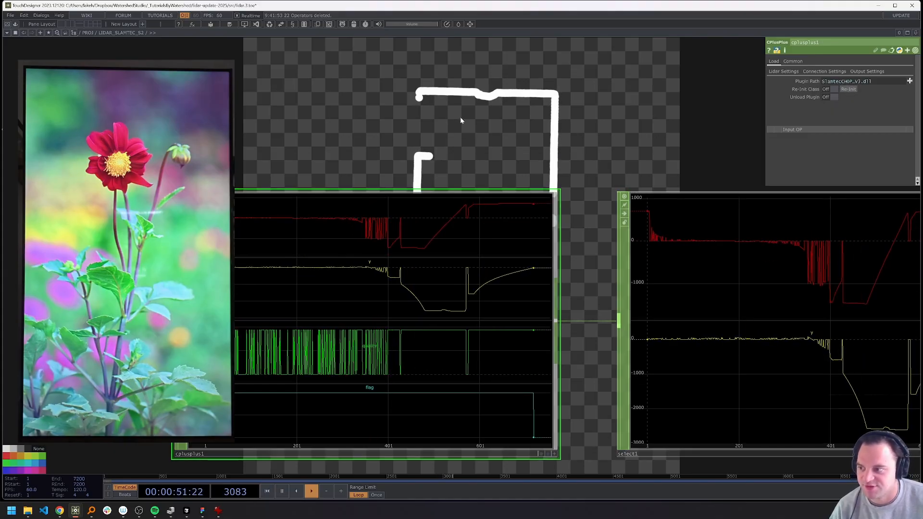
left_click_drag(493, 137, 536, 171)
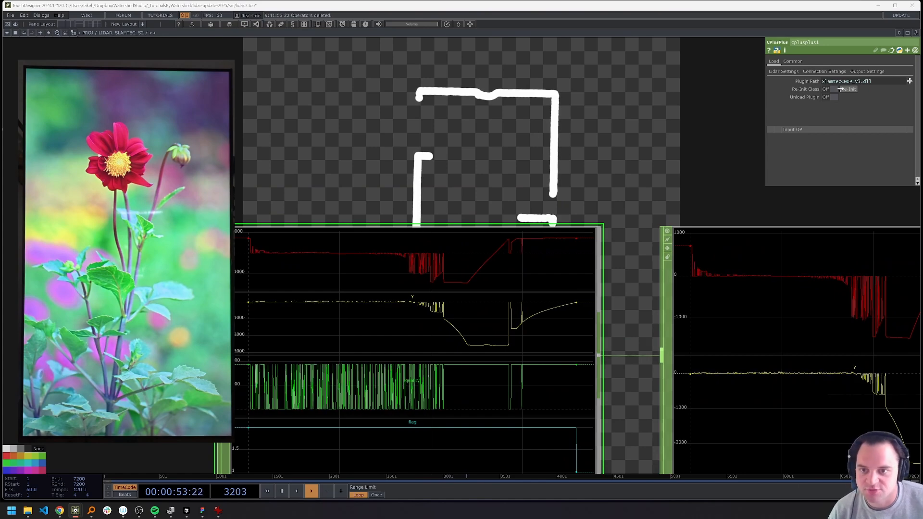
left_click_drag(634, 92, 447, 277)
scroll(555, 211, "down", 3)
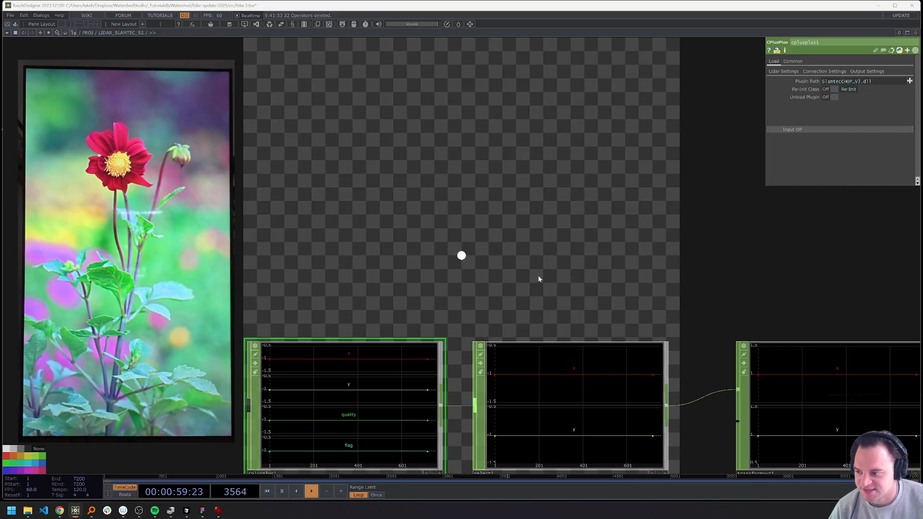
- Examine the channels of the CPlusPlus, Select and Transform XYZ CHOPs while the plugin re-initializes
left_click_drag(534, 278, 522, 215)
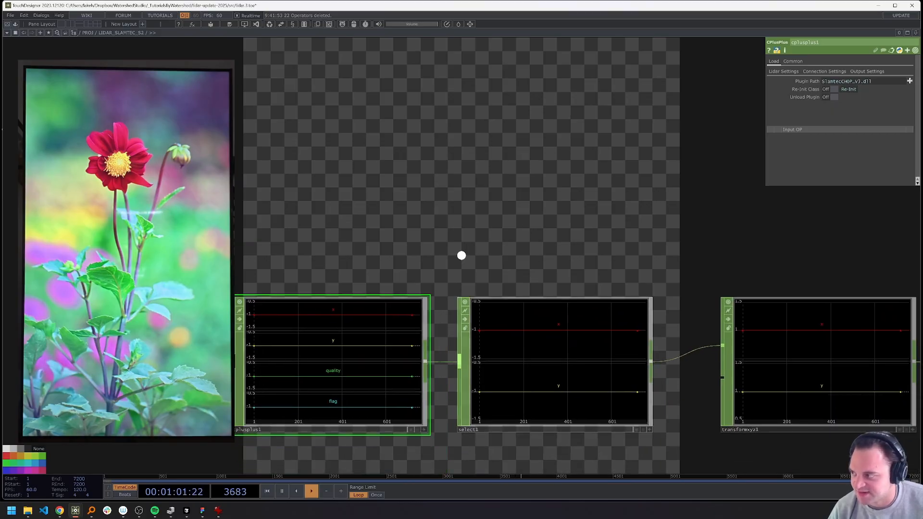
left_click_drag(353, 206, 433, 252)
left_click_drag(552, 212, 396, 202)
scroll(395, 202, "down", 4)
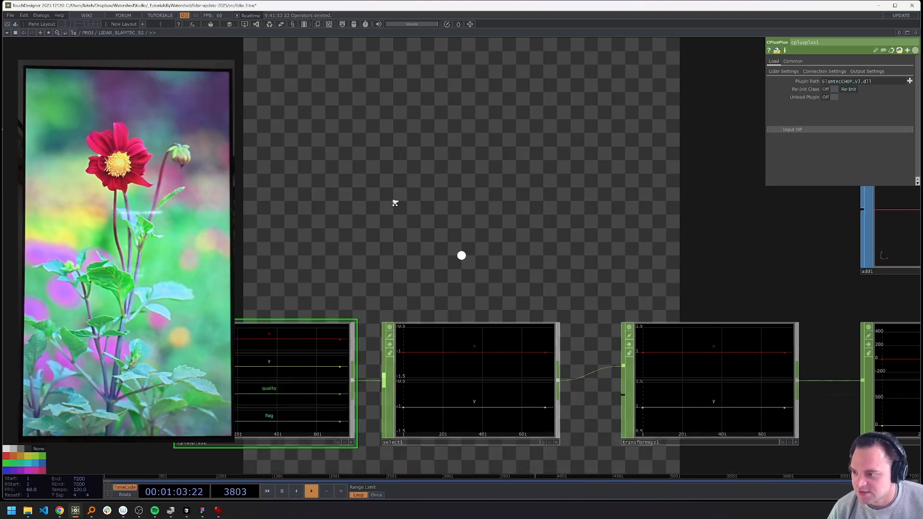
left_click_drag(479, 241, 459, 299)
left_click_drag(338, 240, 362, 215)
scroll(357, 289, "up", 5)
scroll(365, 212, "down", 3)
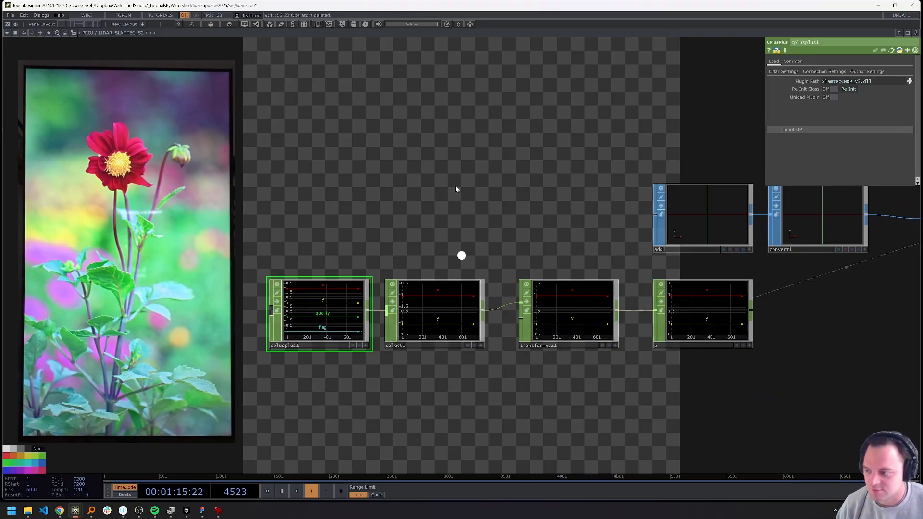
scroll(310, 311, "up", 3)
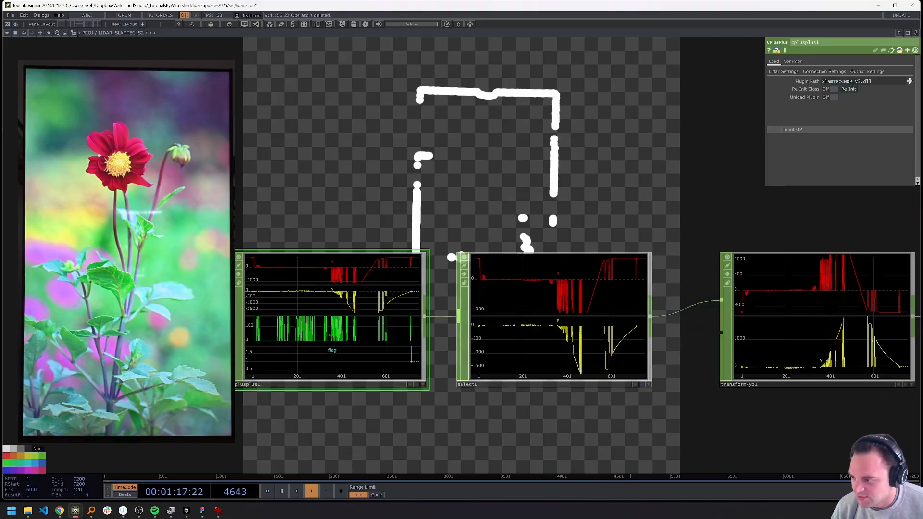
- Set the Geometry COMP's uniform scale to 0.028 and its translation to X -10, Y -35 so the LiDAR outline fills the render
scroll(384, 240, "down", 4)
left_click_drag(442, 207, 262, 265)
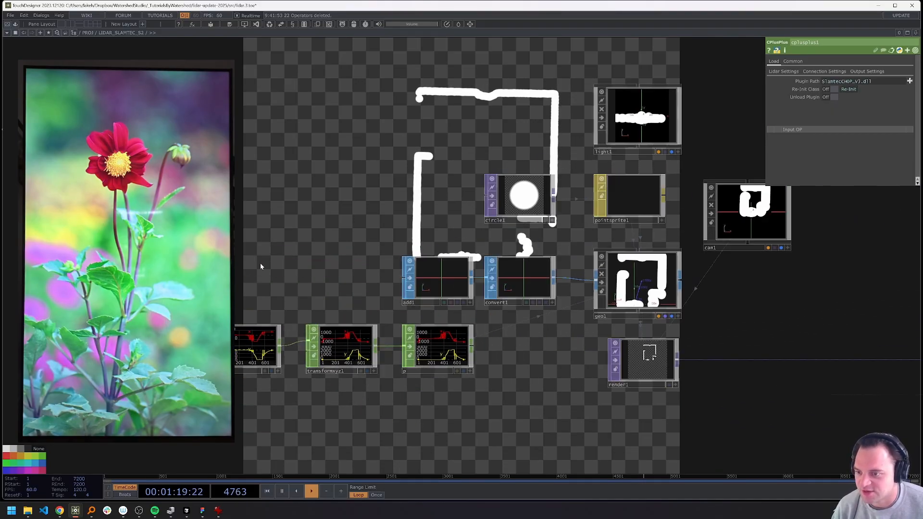
scroll(259, 267, "down", 3)
left_click_drag(701, 311, 534, 344)
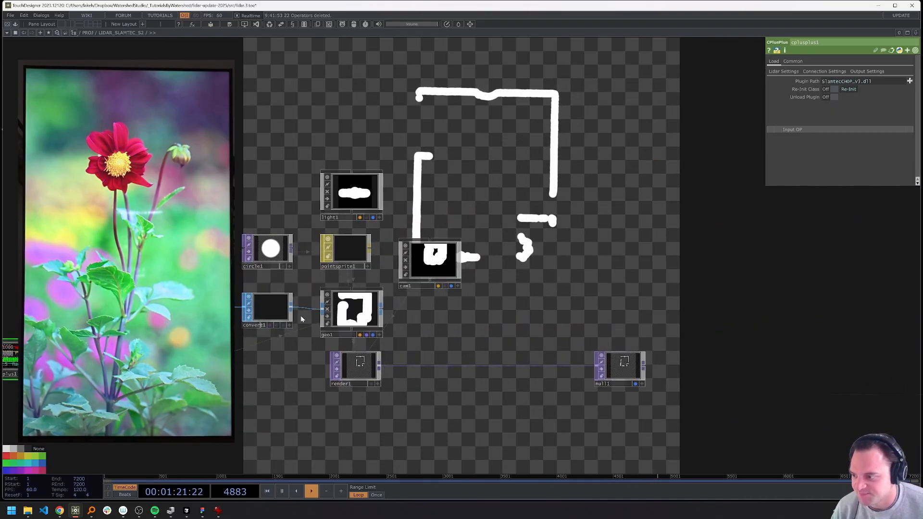
left_click(338, 313)
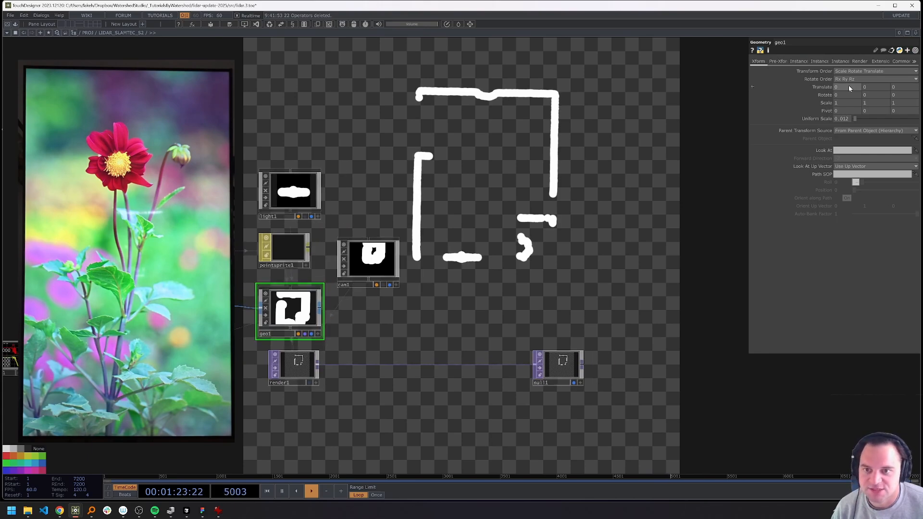
middle_click_drag(878, 87, 866, 73)
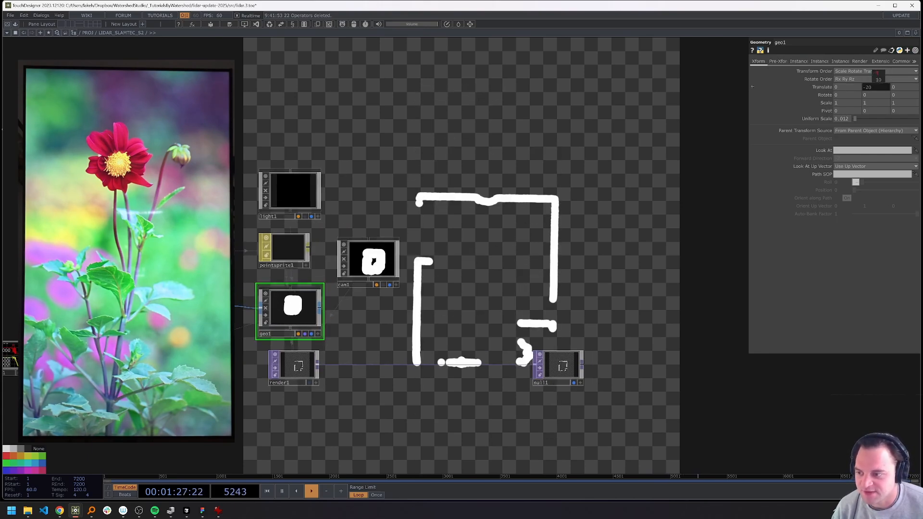
left_click(290, 364)
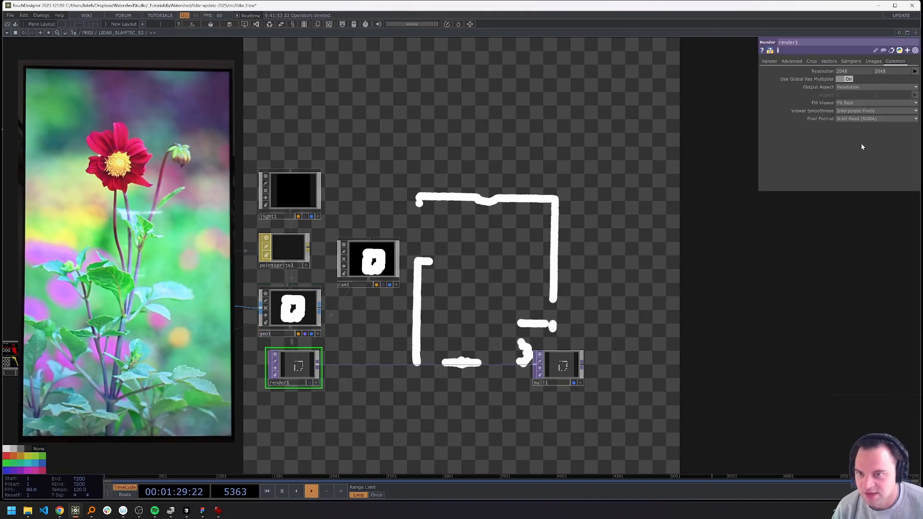
left_click(299, 308)
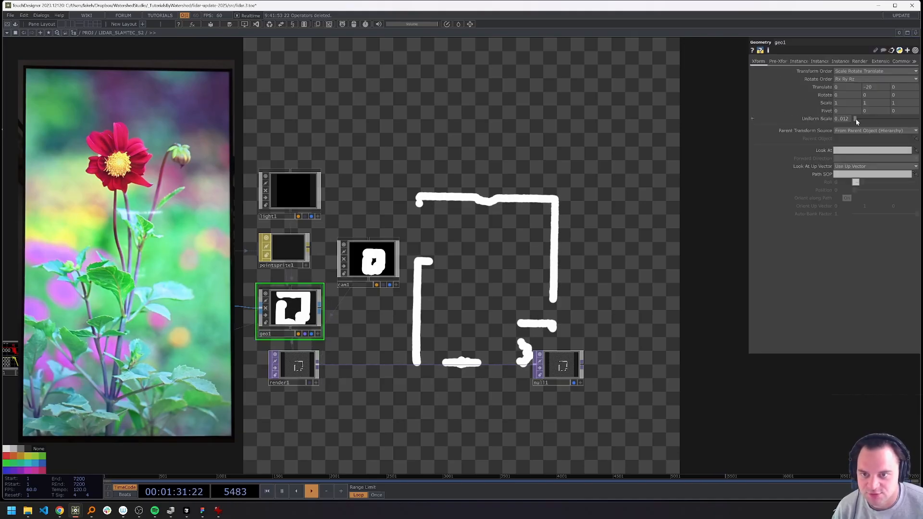
left_click_drag(855, 119, 849, 123)
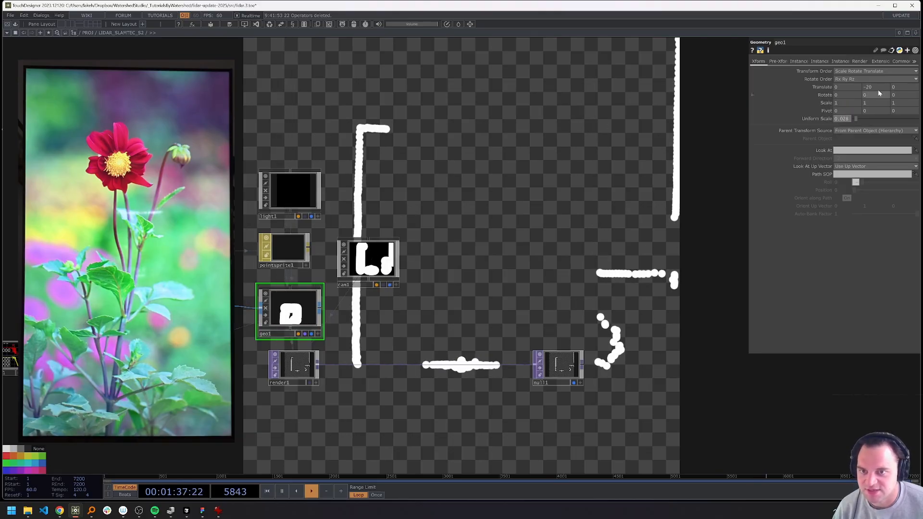
left_click_drag(878, 89, 857, 79)
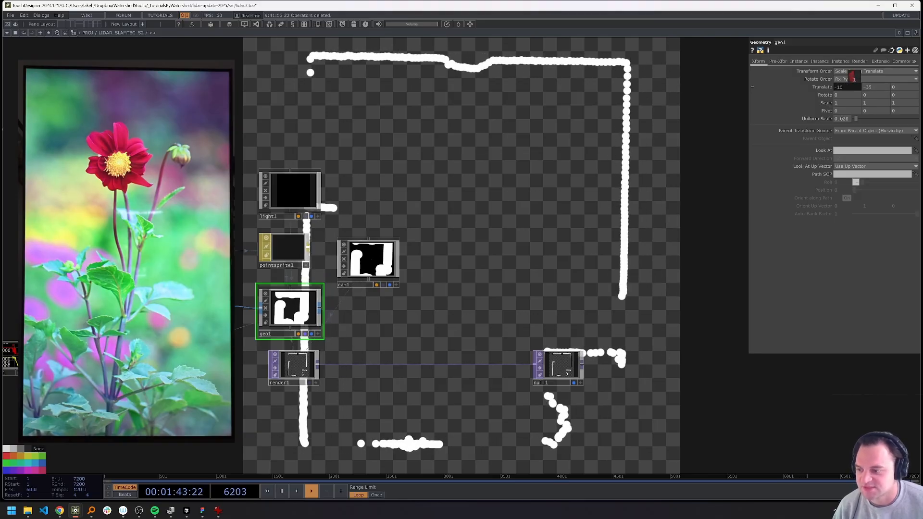
left_click_drag(625, 244, 600, 212)
scroll(599, 213, "down", 3)
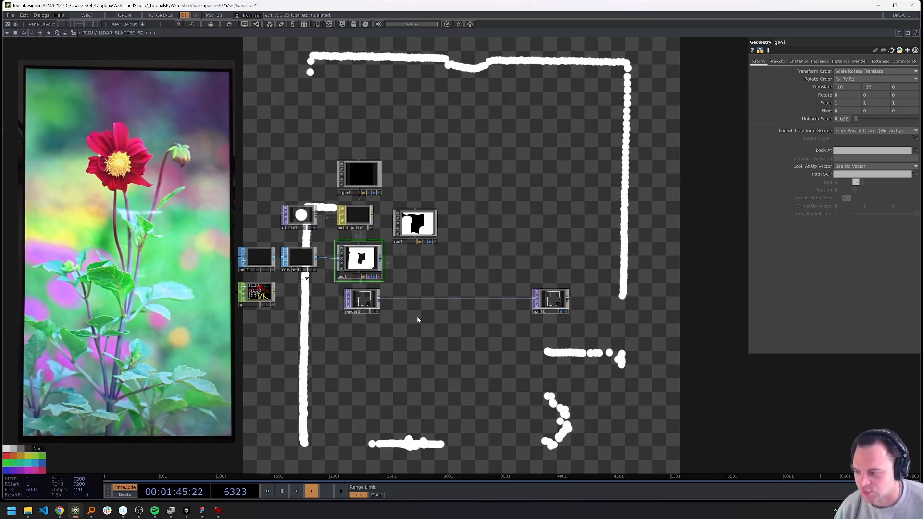
left_click_drag(451, 99, 437, 118)
scroll(384, 363, "up", 3)
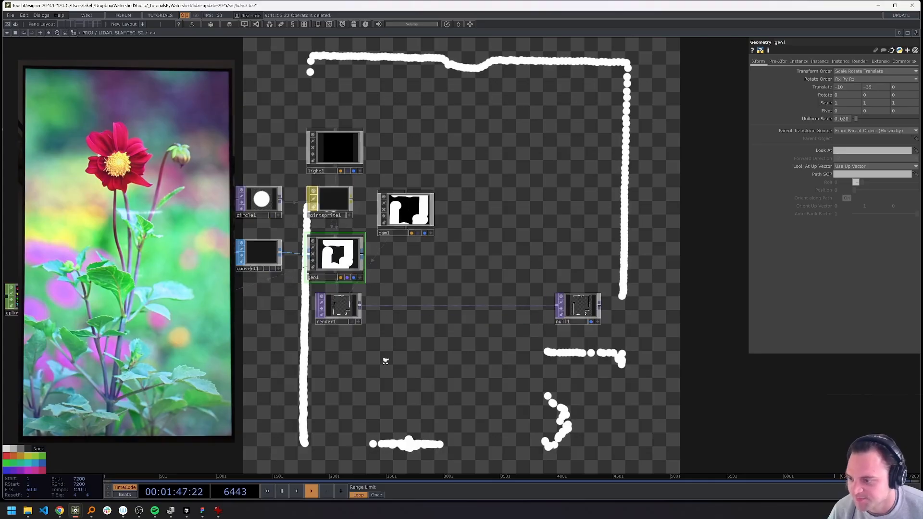
scroll(452, 283, "down", 3)
left_click_drag(490, 268, 504, 306)
key("Tab")
key("Escape")
middle_click_drag(417, 333, 452, 288)
left_click_drag(548, 274, 455, 291)
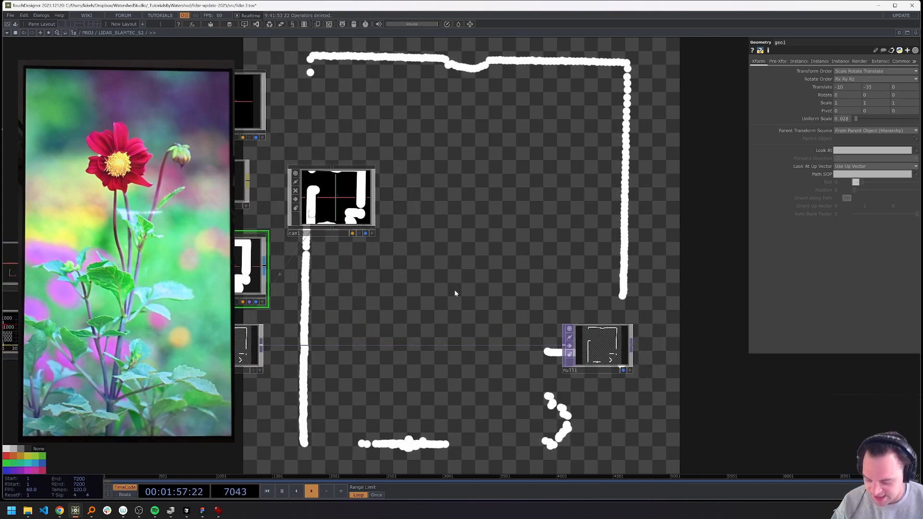
key("u")
key("i")
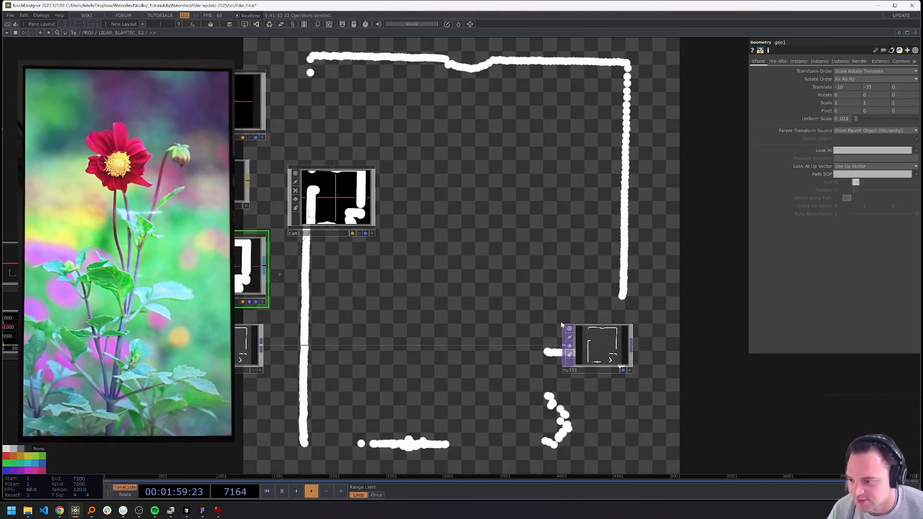
- Add an Out TOP after the Null TOP and connect the LiDAR component's output to the Null TOP in the parent network
key("Tab")
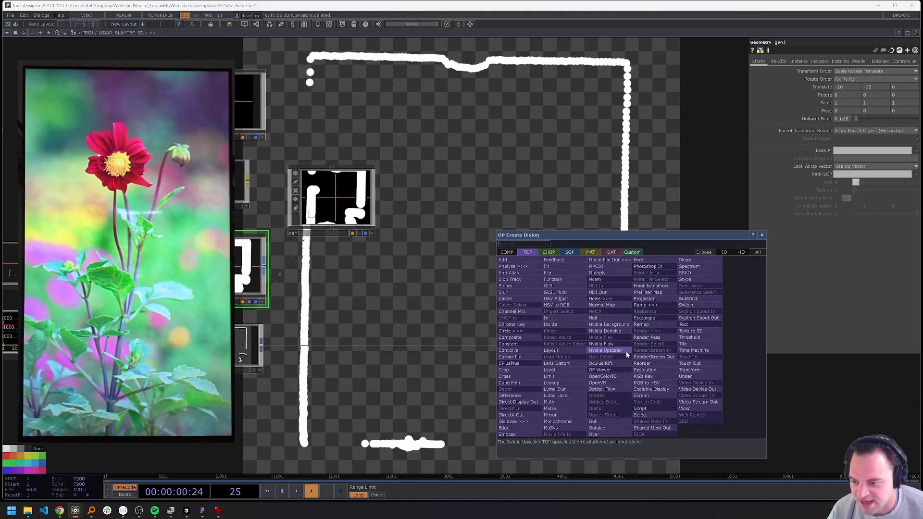
left_click(617, 423)
left_click(704, 348)
key("u")
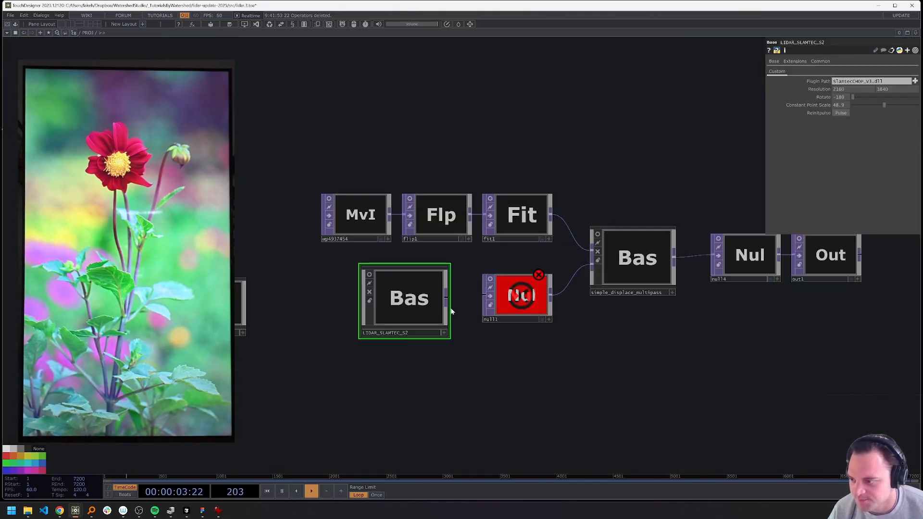
left_click(702, 262)
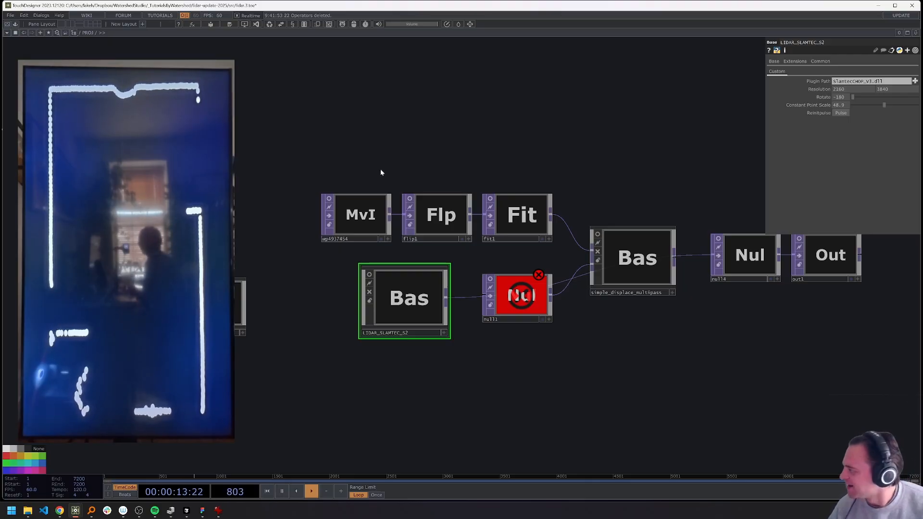
- Insert a Transform TOP between the parent network's last Null and Out TOPs, composited over its background color with alpha 1
left_click_drag(543, 355, 334, 366)
right_click(651, 267)
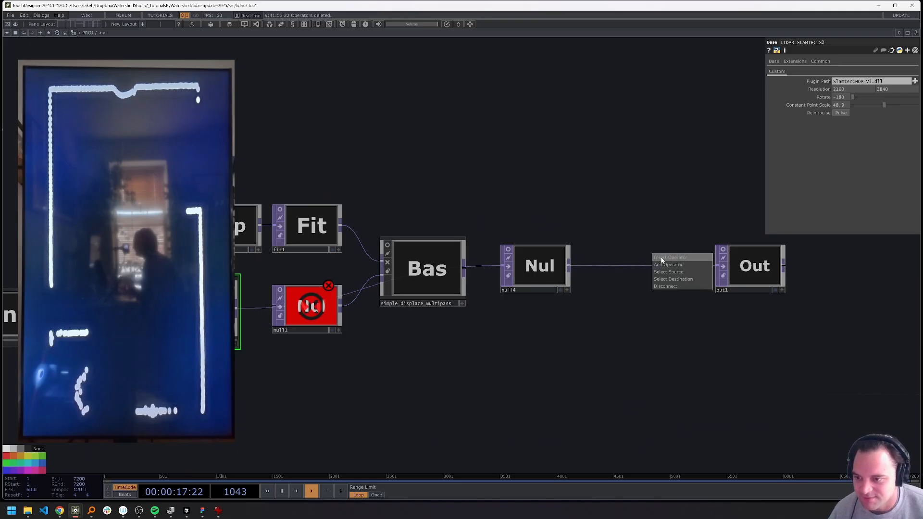
left_click(660, 256)
type("tr")
left_click(719, 282)
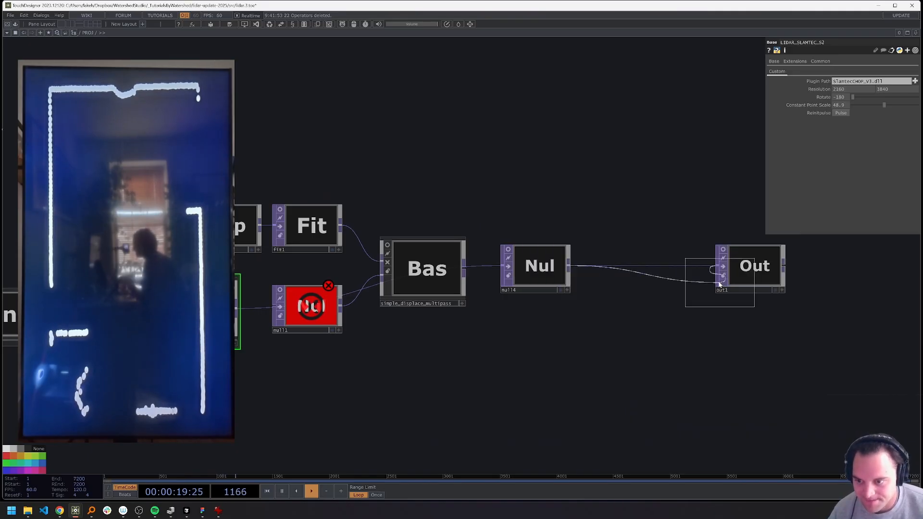
left_click(642, 282)
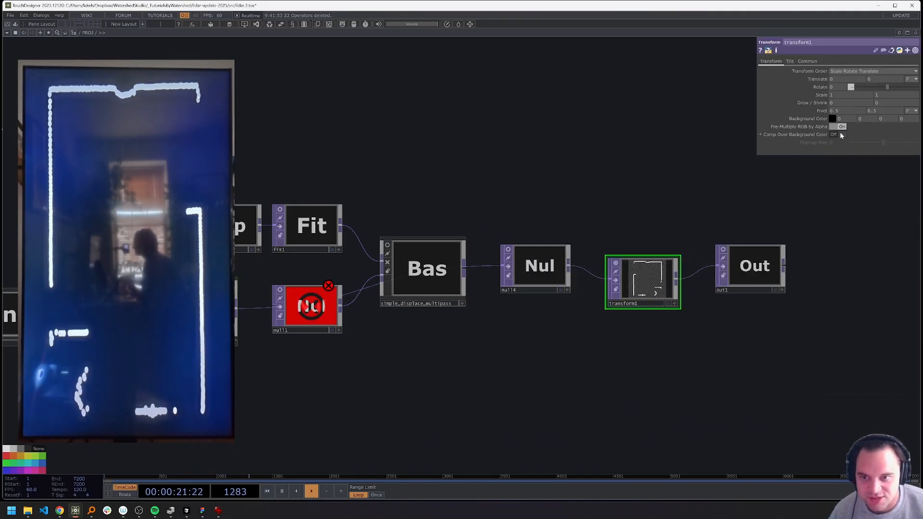
type("1")
key("Return")
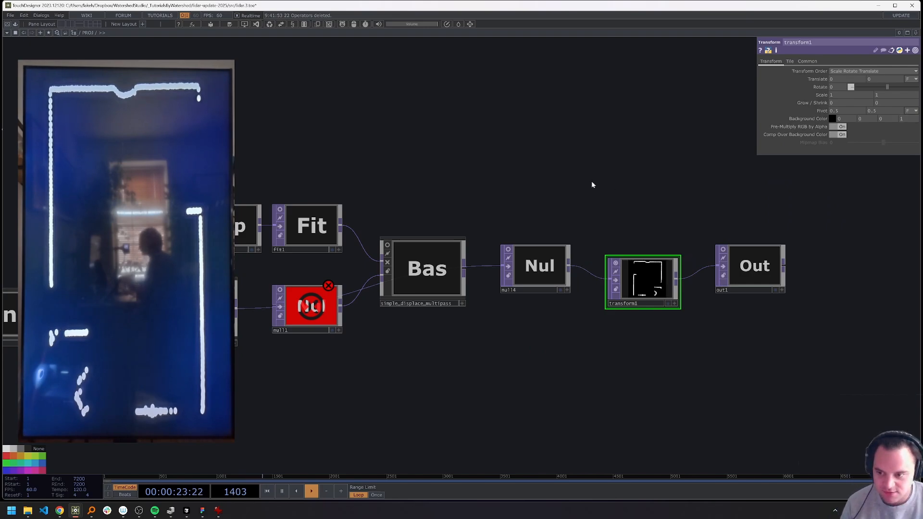
- Set the Transform TOP's background color to a dark grey of 0.194 per channel and bypass the Transform TOP
left_click(833, 118)
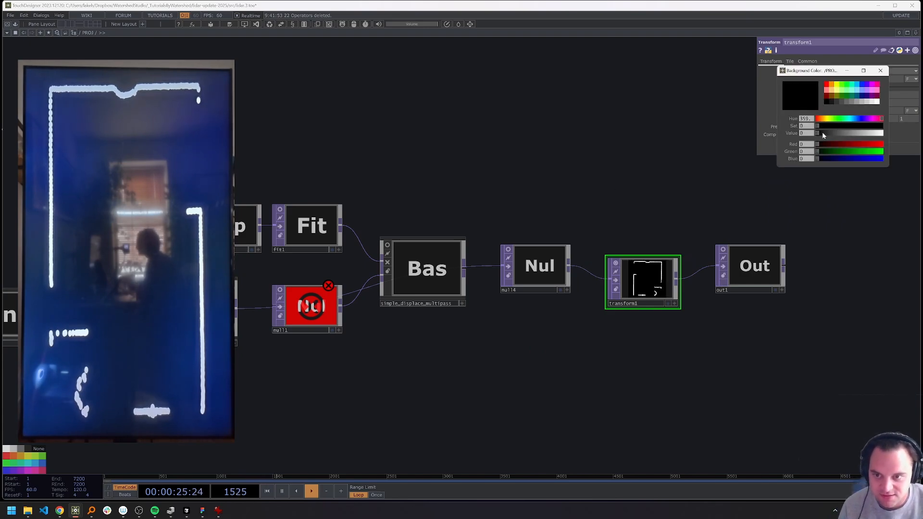
left_click_drag(822, 135, 831, 134)
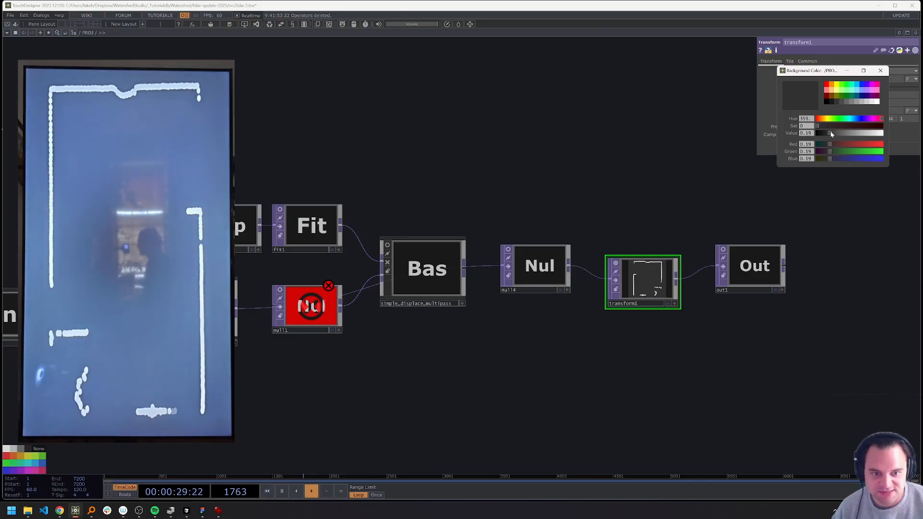
left_click(880, 71)
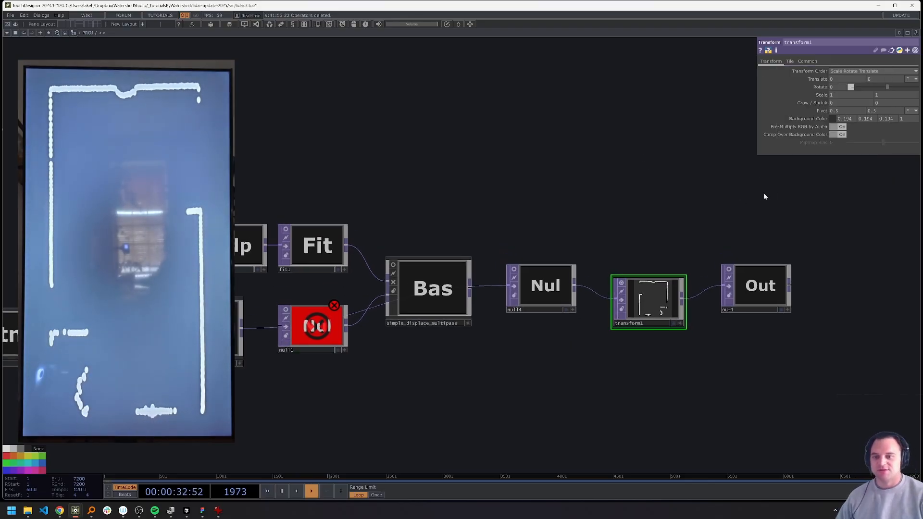
left_click(622, 300)
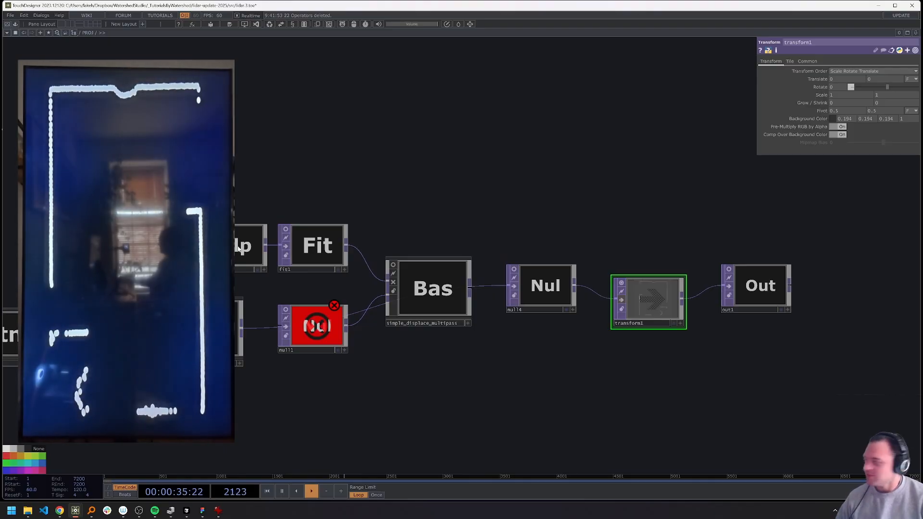
- Inside the LiDAR component, insert a Crop TOP between the Render TOP and the Null TOP
left_click_drag(552, 149, 616, 116)
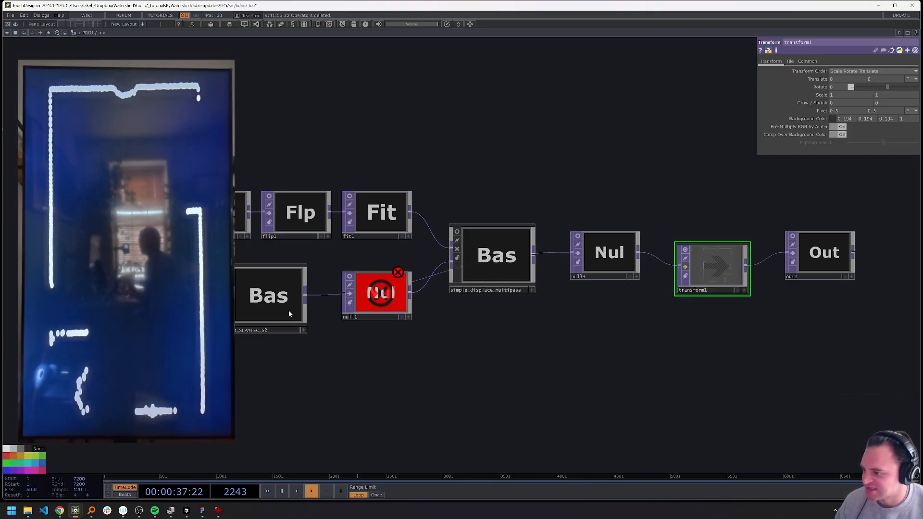
left_click(277, 304)
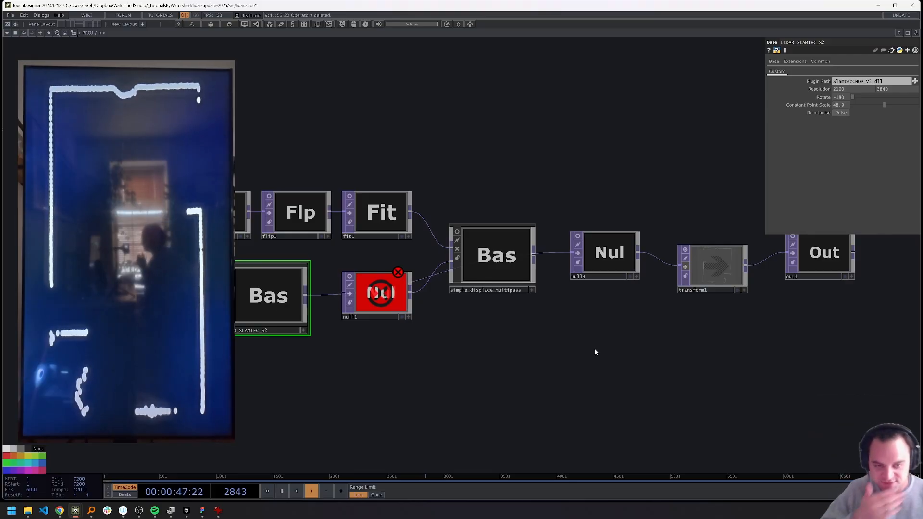
left_click_drag(600, 368, 605, 367)
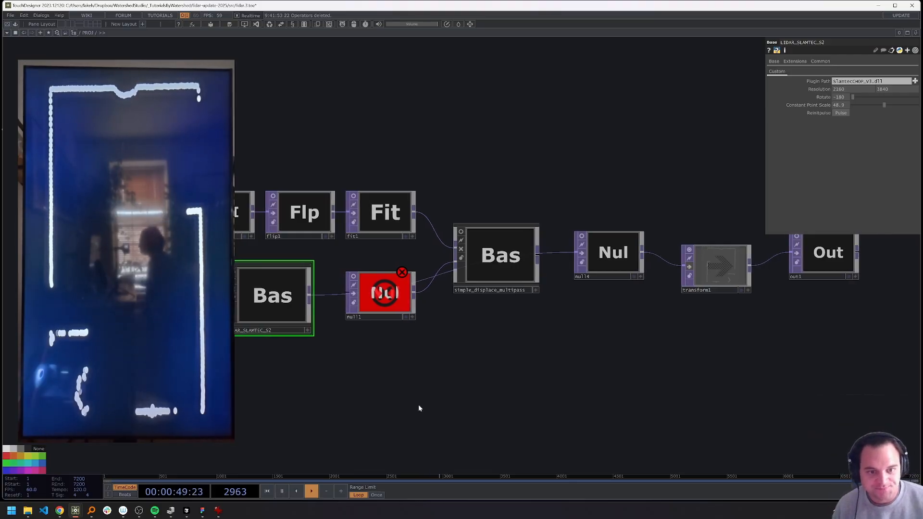
double_click(283, 299)
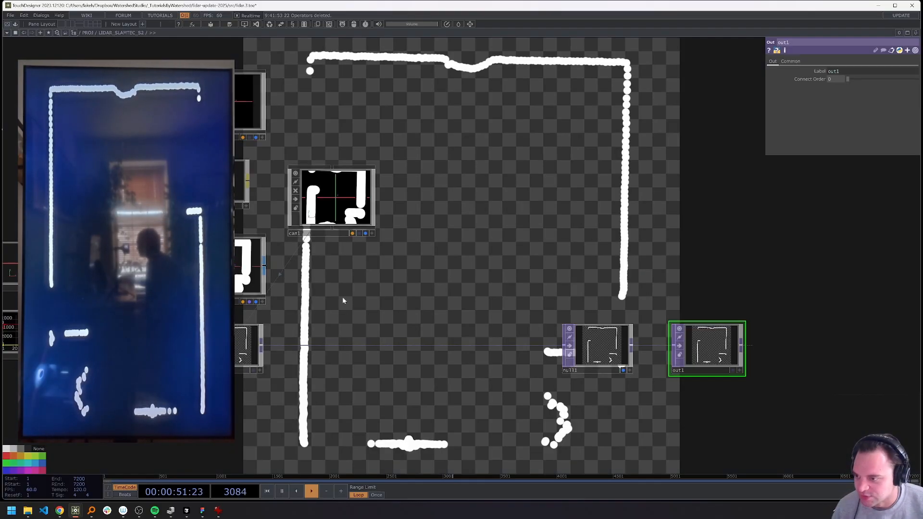
right_click(397, 346)
left_click(406, 339)
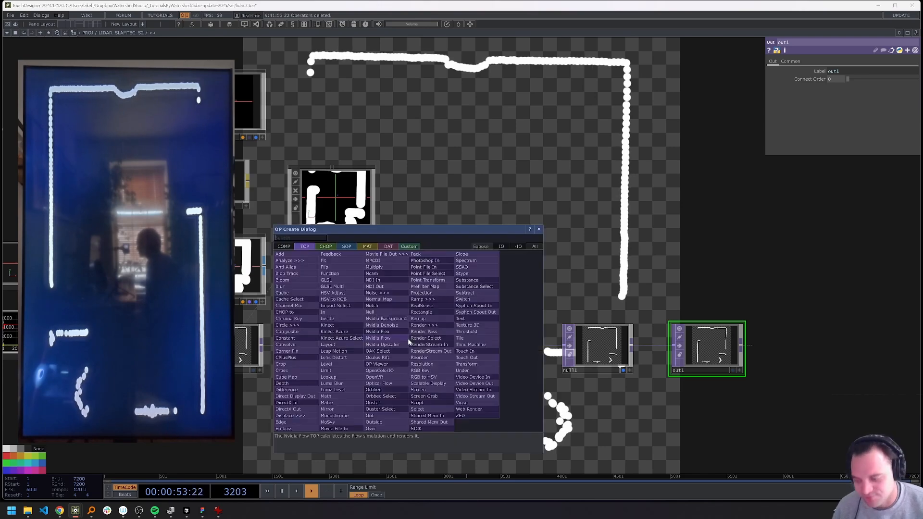
type("cr")
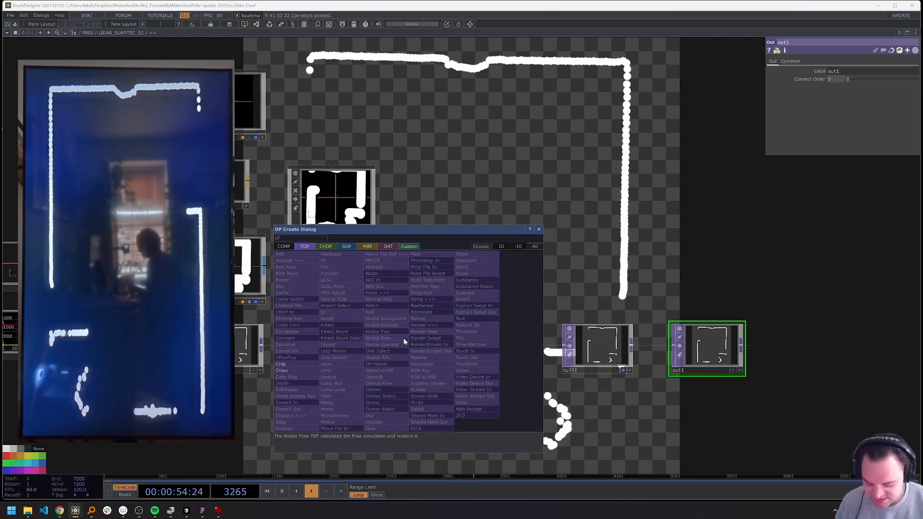
left_click(303, 365)
left_click_drag(389, 298, 458, 272)
scroll(431, 332, "up", 5)
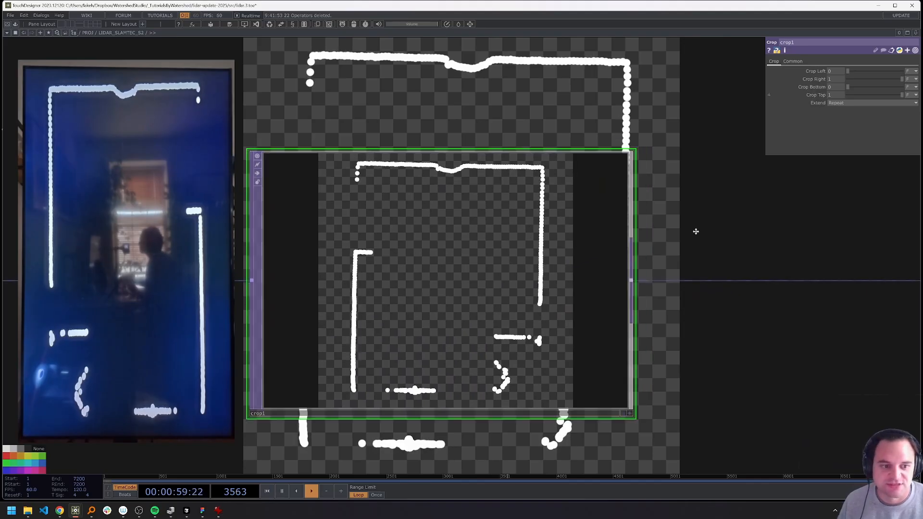
scroll(548, 240, "down", 4)
scroll(534, 269, "down", 6)
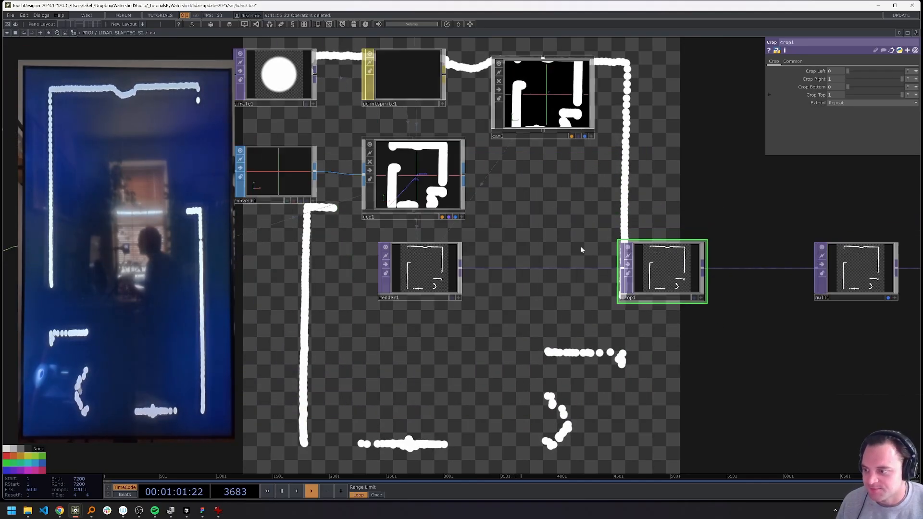
- Insert a Flip TOP between the Render and Crop TOPs and mirror the image horizontally with Flip X on
left_click_drag(467, 256, 470, 260)
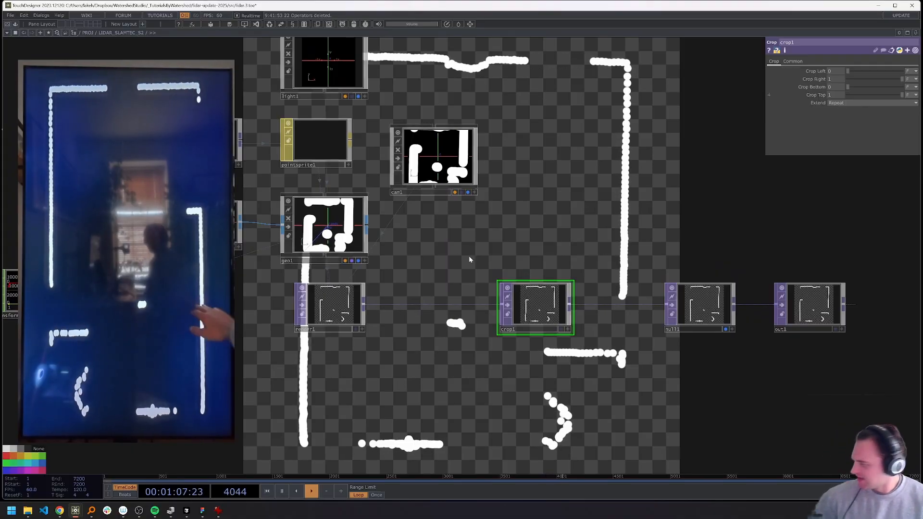
right_click(442, 303)
left_click(443, 303)
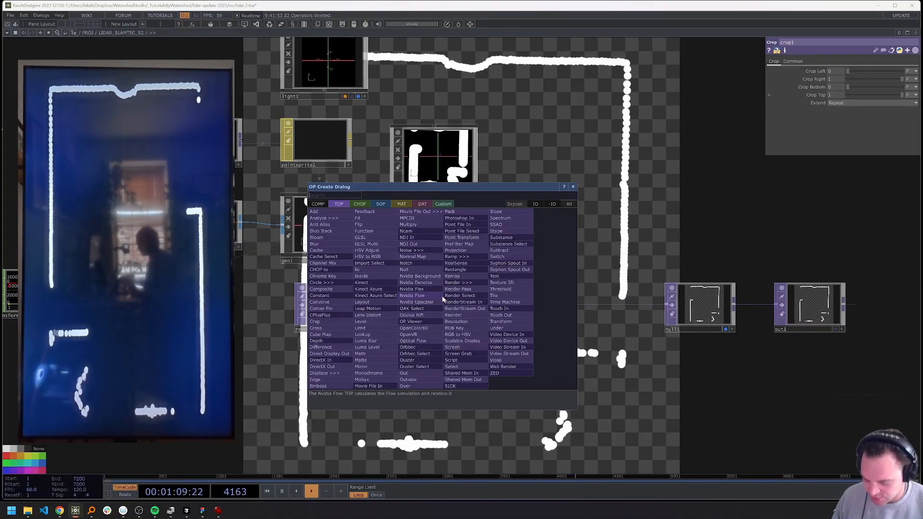
type("fl")
left_click(360, 225)
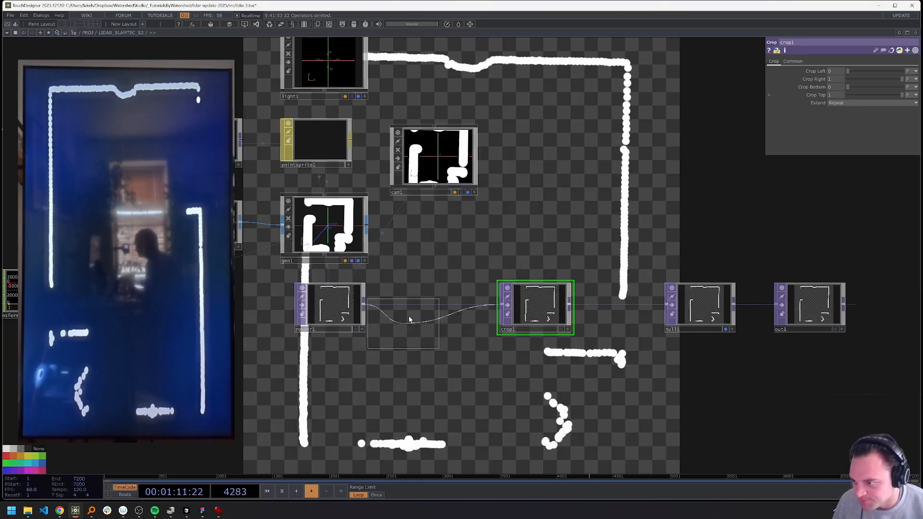
left_click(837, 73)
left_click_drag(634, 192, 583, 243)
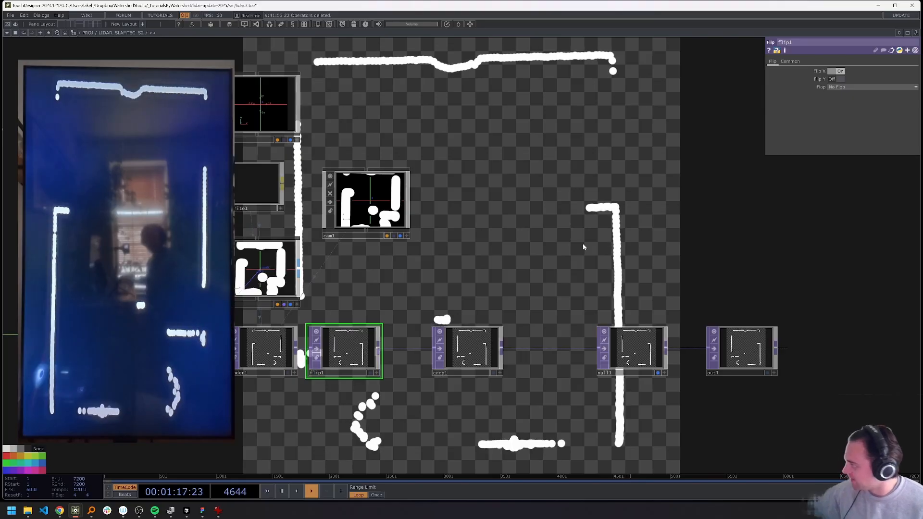
- Crop the LiDAR image to the screen edges with left 0.481, right 0.71, bottom 0.183 and top 0.64
left_click(495, 352)
scroll(492, 356, "up", 5)
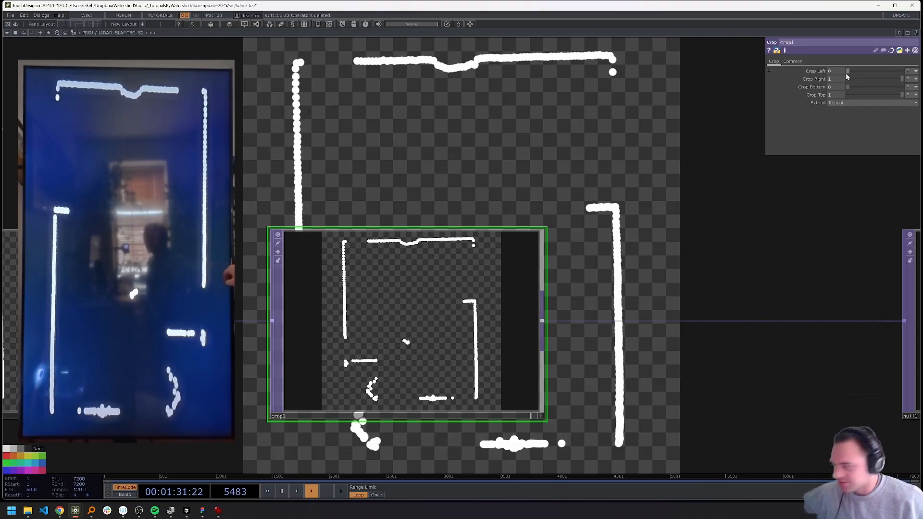
left_click_drag(851, 73, 886, 88)
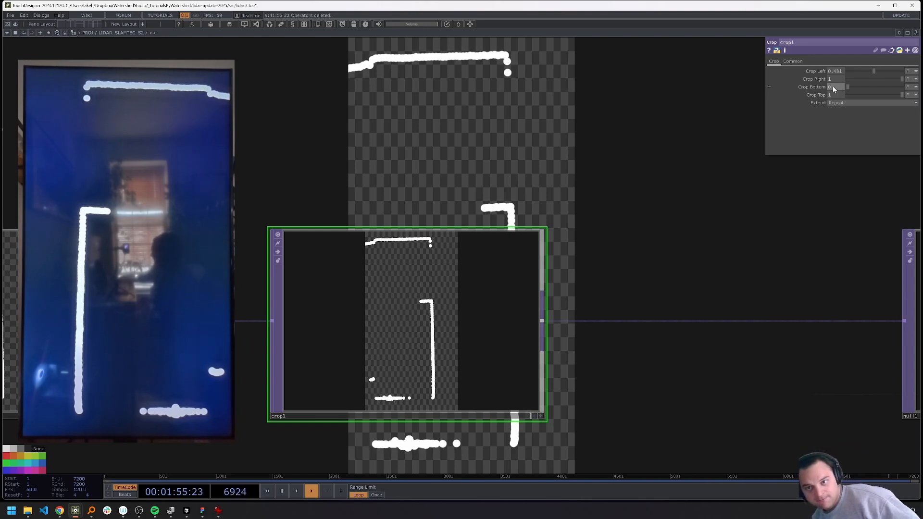
middle_click_drag(834, 101, 921, 102)
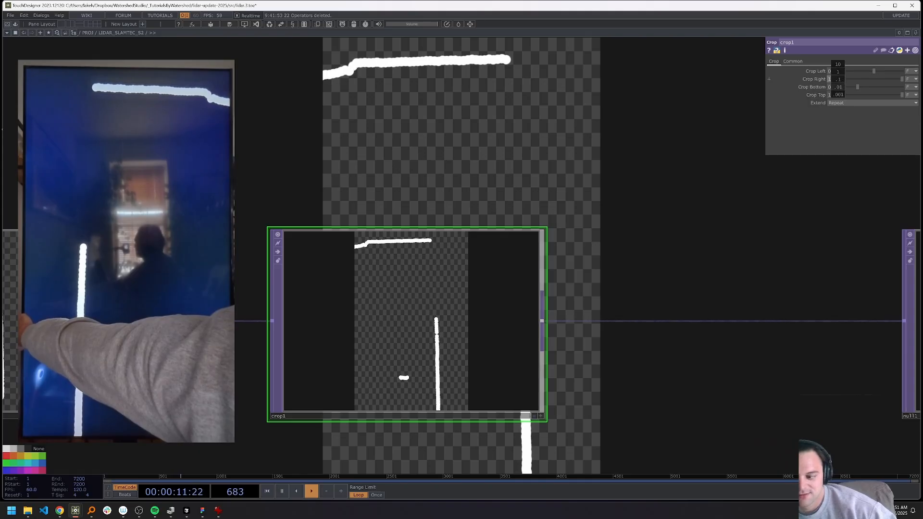
mouse_move(837, 87)
left_mouse_down()
mouse_move(856, 87)
mouse_move(804, 87)
mouse_move(837, 70)
left_mouse_up()
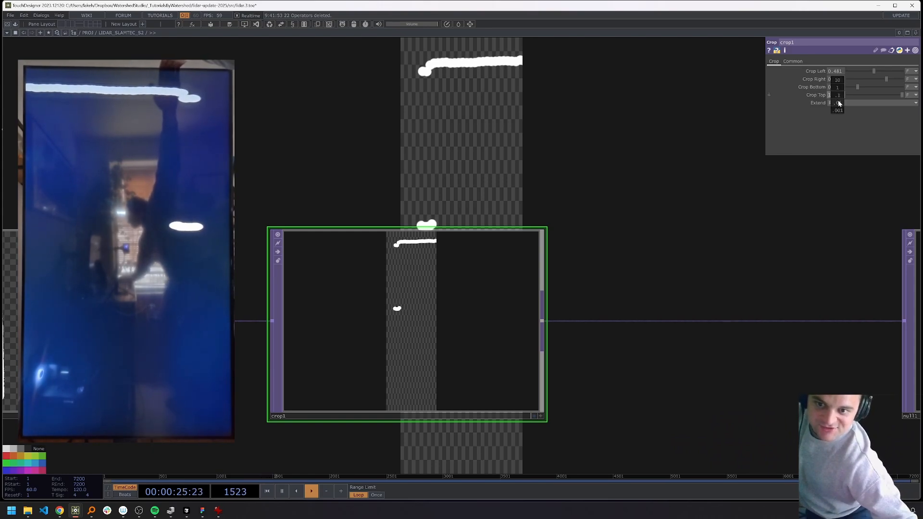
middle_click_drag(839, 103, 838, 87)
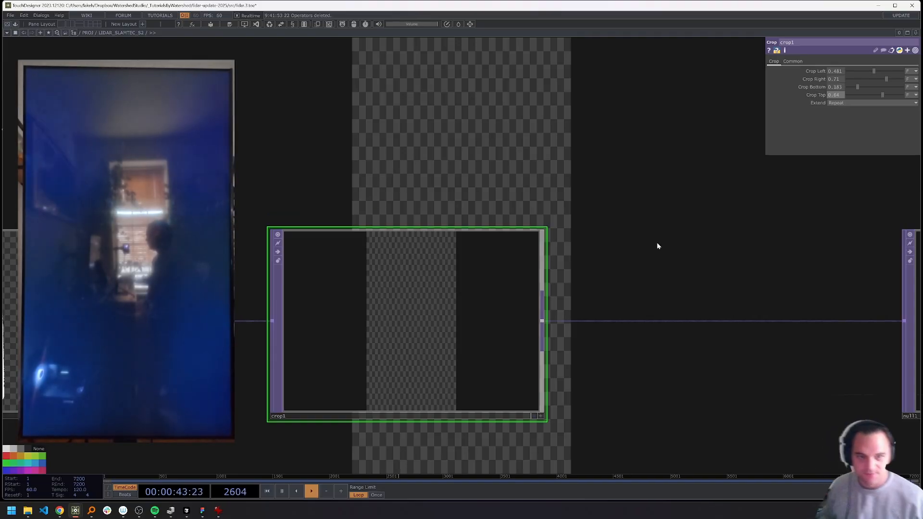
- Inspect the Crop TOP's operator info and its downstream connections
scroll(625, 225, "down", 2)
left_click_drag(634, 225, 710, 231)
scroll(710, 231, "down", 4)
left_click_drag(568, 209, 400, 284)
left_click_drag(502, 284, 397, 285)
scroll(346, 356, "up", 2)
middle_click(358, 321)
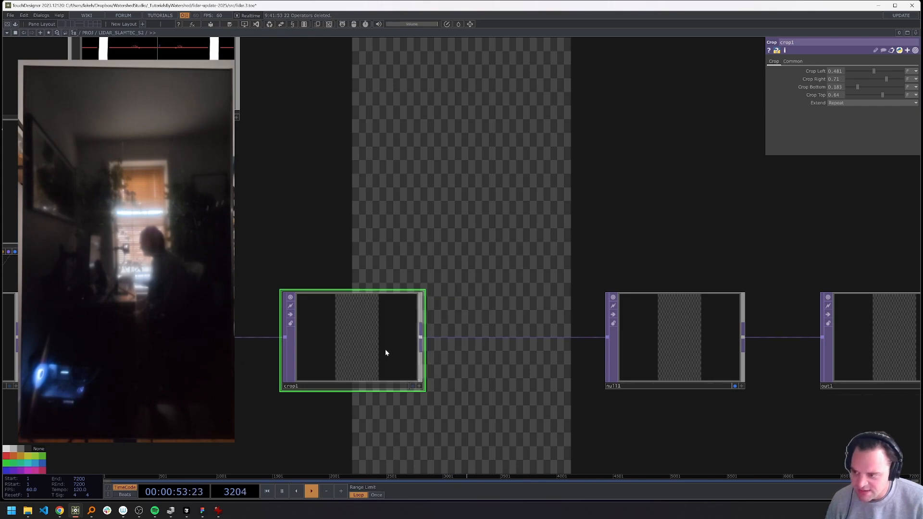
- Make room before the LiDAR component's Null TOP and insert a Fit TOP between it and the Crop TOP
left_click_drag(547, 276, 428, 283)
left_click_drag(679, 344, 759, 344)
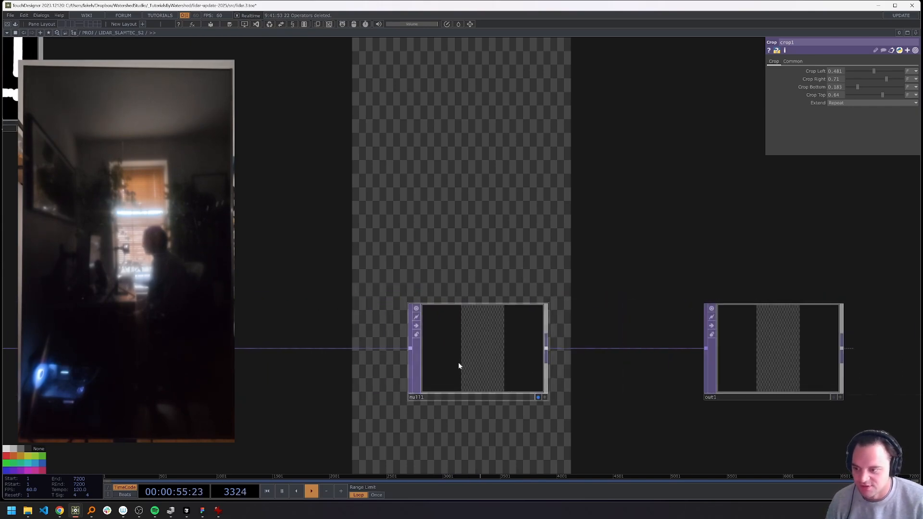
left_click_drag(457, 362, 362, 366)
right_click(484, 350)
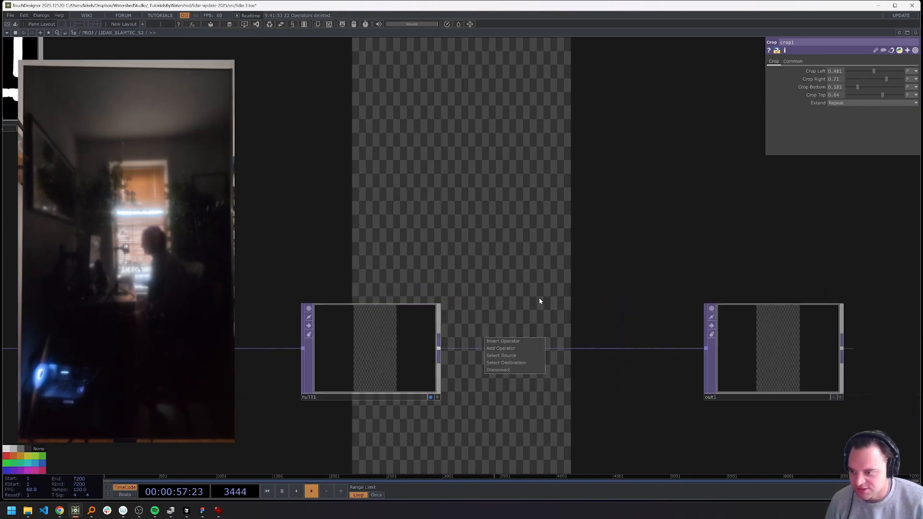
left_click_drag(418, 351, 659, 352)
right_click(486, 351)
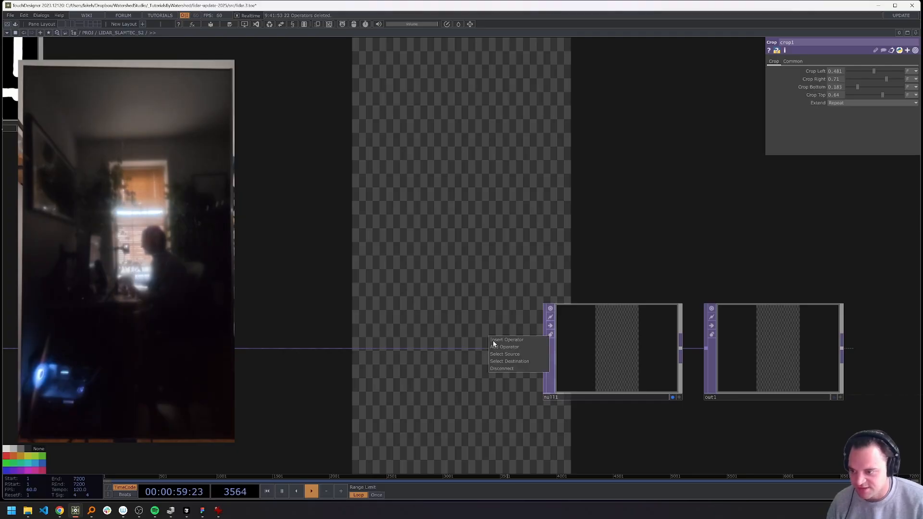
left_click(492, 340)
left_click(432, 259)
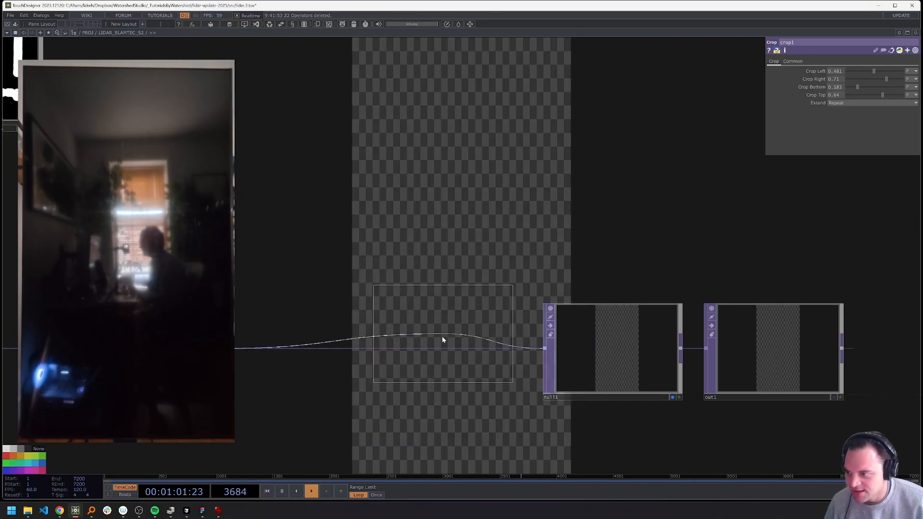
left_click(442, 340)
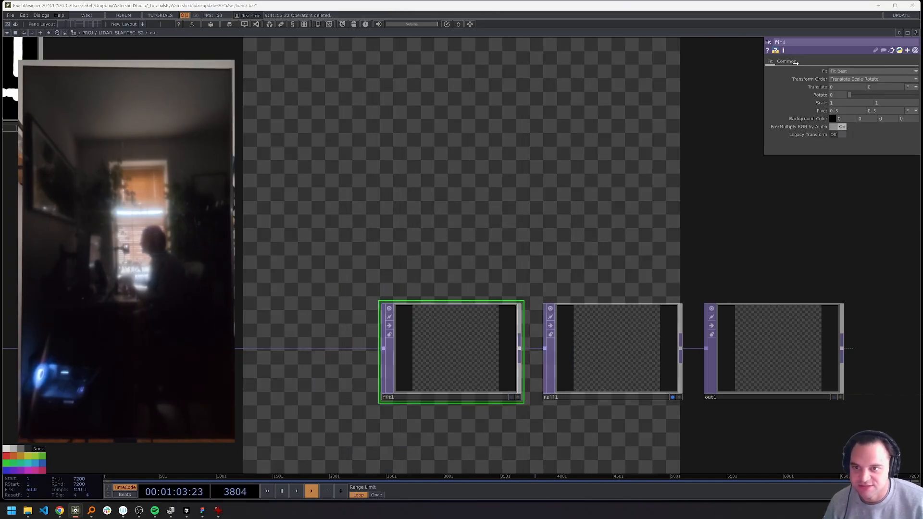
- Link the Fit TOP's output resolution to the component's custom Resolution parameter of 2160 x 3840
left_click(791, 61)
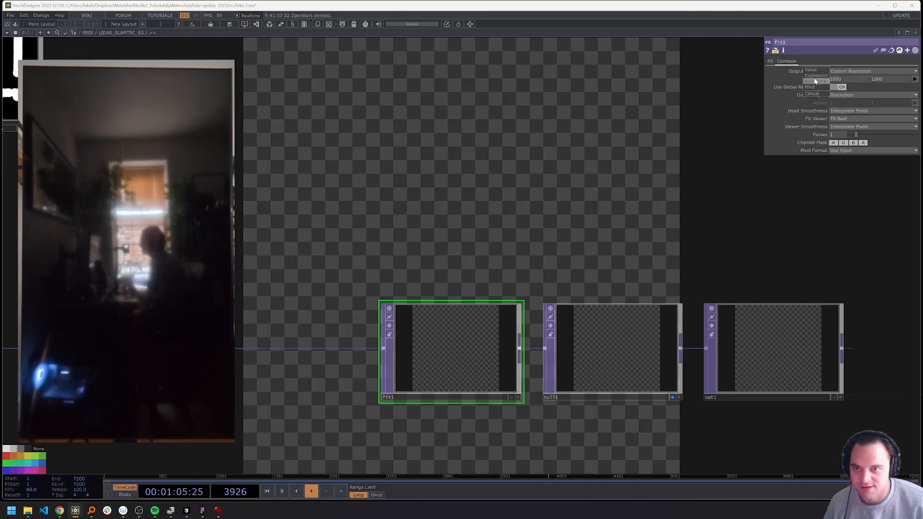
left_click(816, 80)
left_click_drag(423, 211, 484, 266)
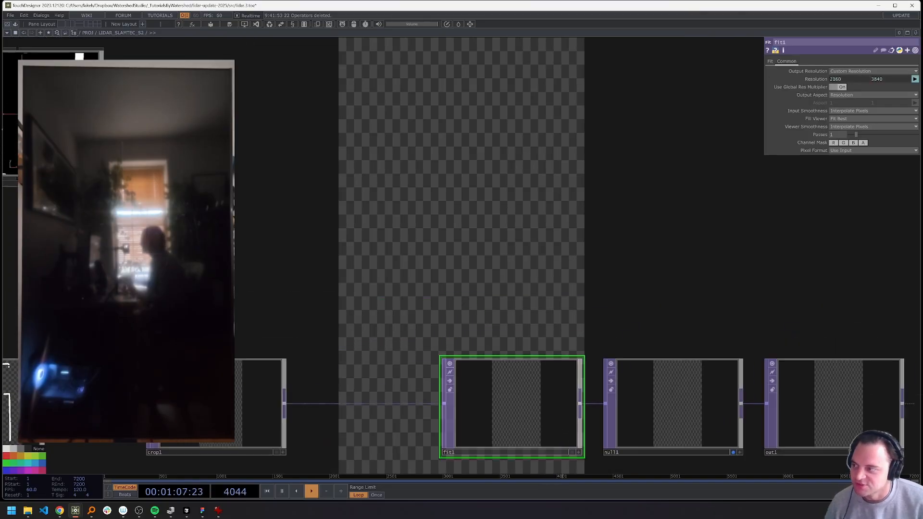
- Check the Crop TOP's pixel size against the Fit TOP's resolution, and examine a hand's touch point in the Fit and Null TOPs
scroll(501, 197, "down", 5)
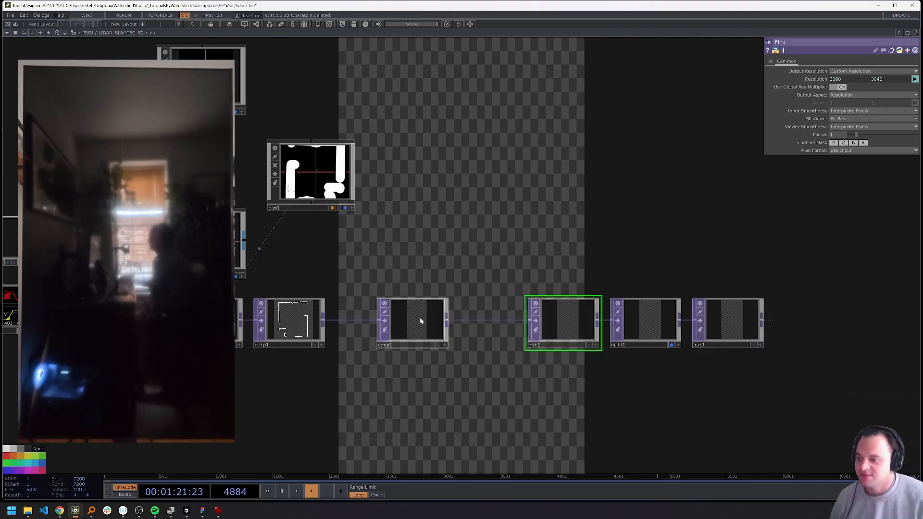
scroll(421, 321, "up", 2)
scroll(422, 324, "up", 2)
left_click(408, 315)
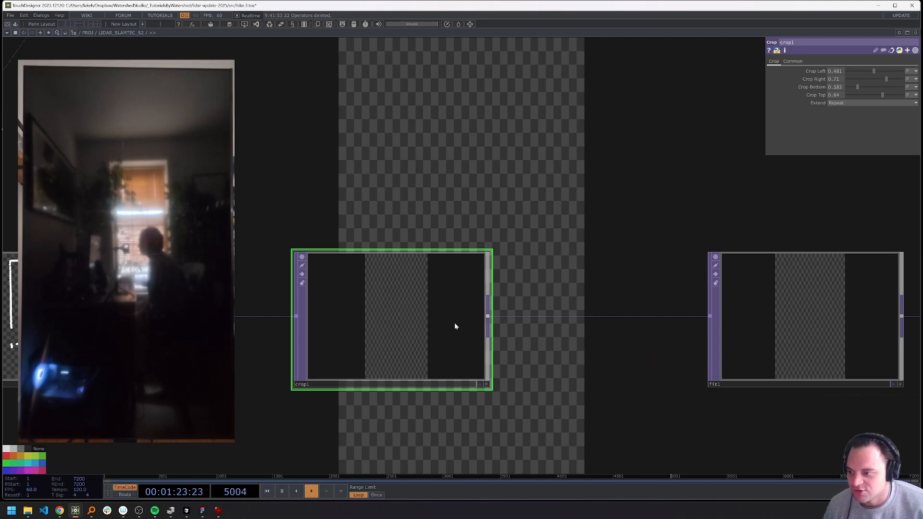
scroll(432, 325, "up", 3)
middle_click(375, 310)
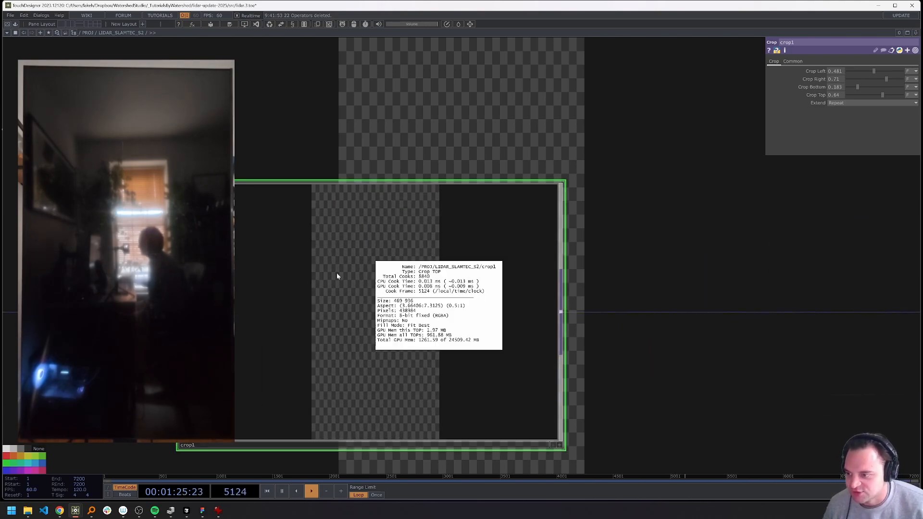
left_click_drag(645, 180, 255, 173)
scroll(624, 182, "down", 1)
scroll(255, 173, "down", 2)
left_click(518, 203)
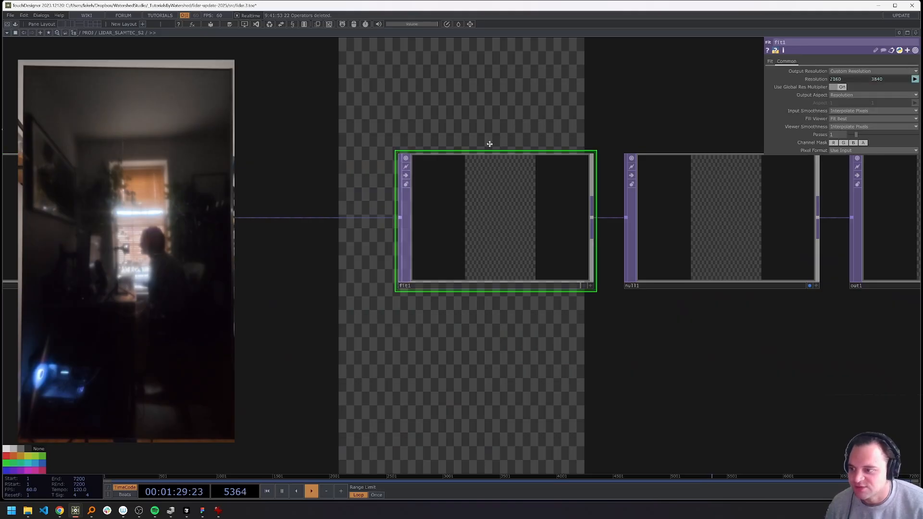
left_click_drag(489, 144, 455, 157)
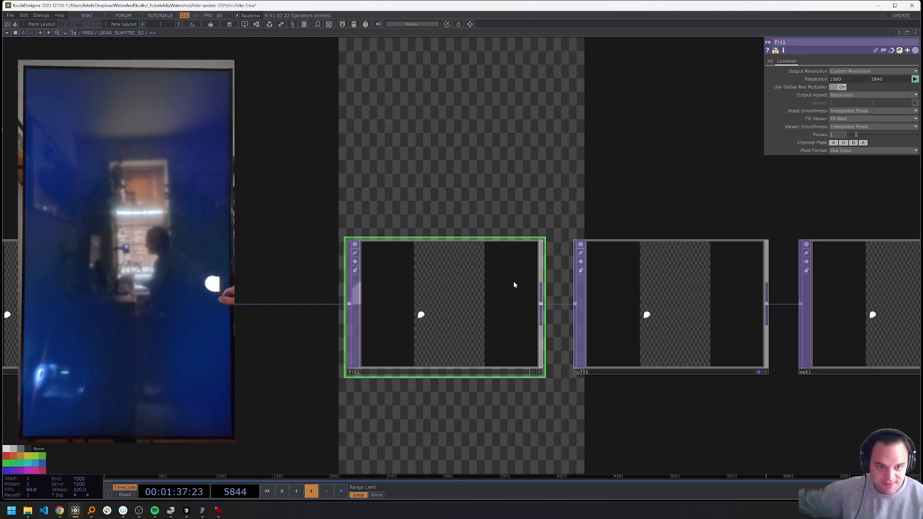
left_click(647, 286)
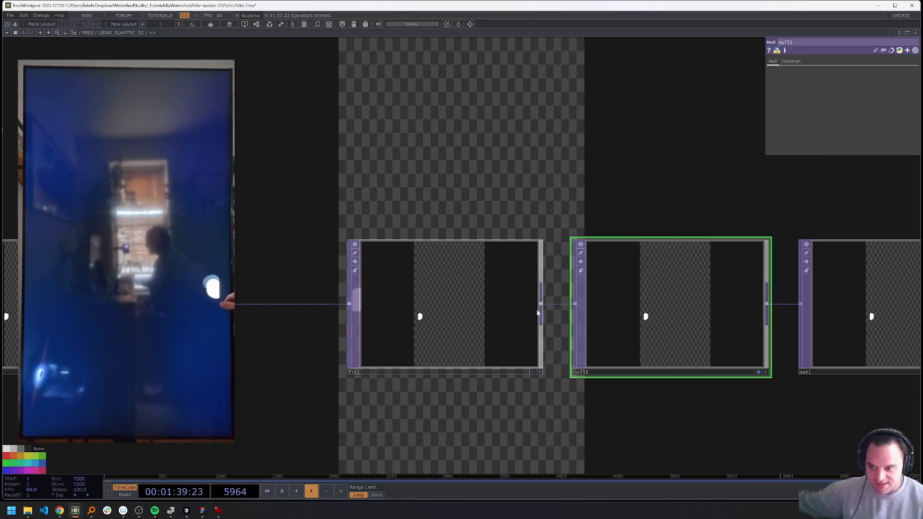
- Set the LiDAR component's Fit TOP to the Fill fit mode
left_click(514, 308)
left_click(844, 71)
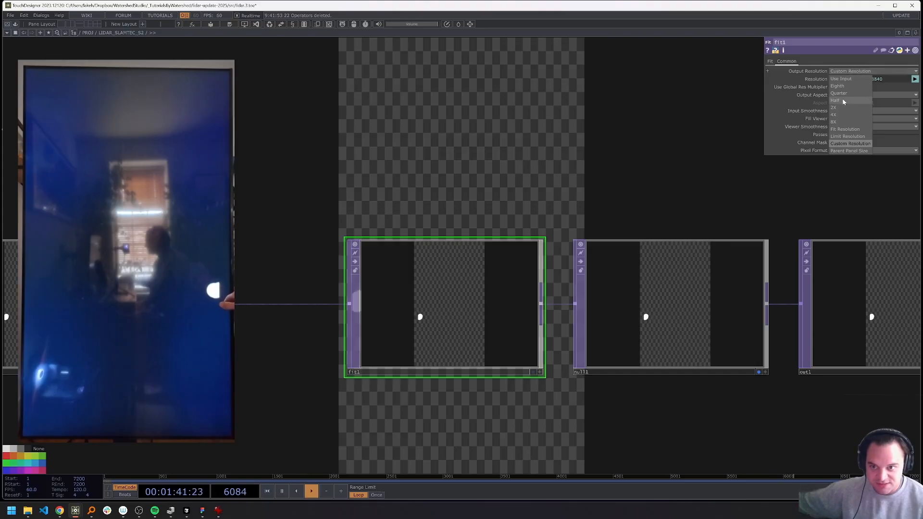
left_click(770, 62)
left_click(770, 62)
left_click(859, 72)
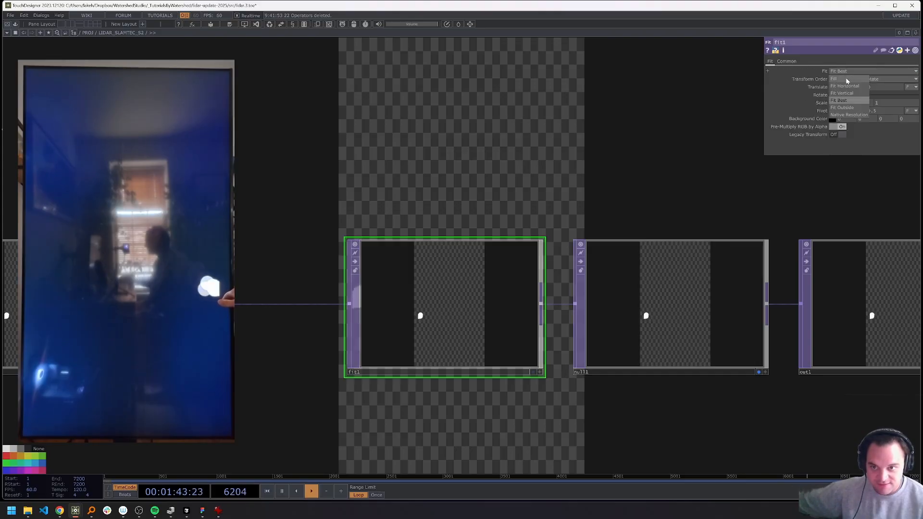
left_click(844, 79)
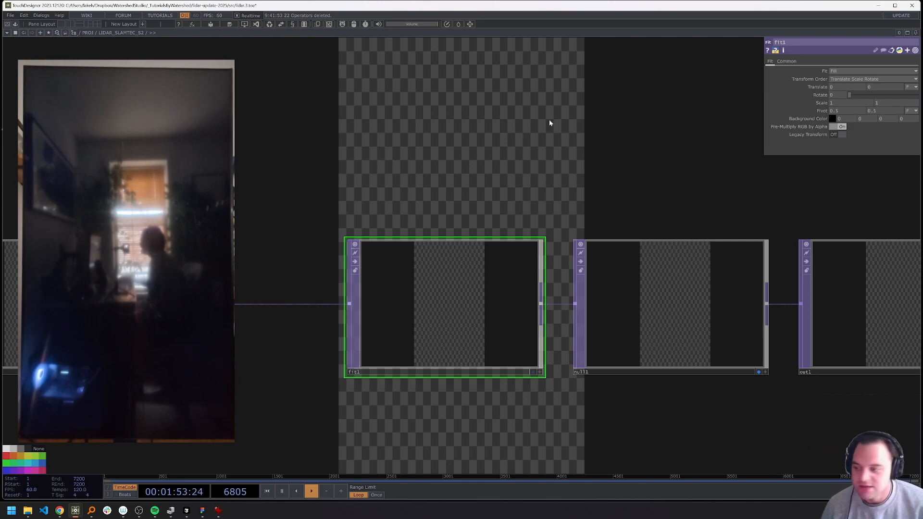
- Return to the parent network, connect the LiDAR component's output to null1 and activate that Null's viewer
scroll(543, 189, "down", 1)
scroll(513, 189, "down", 3)
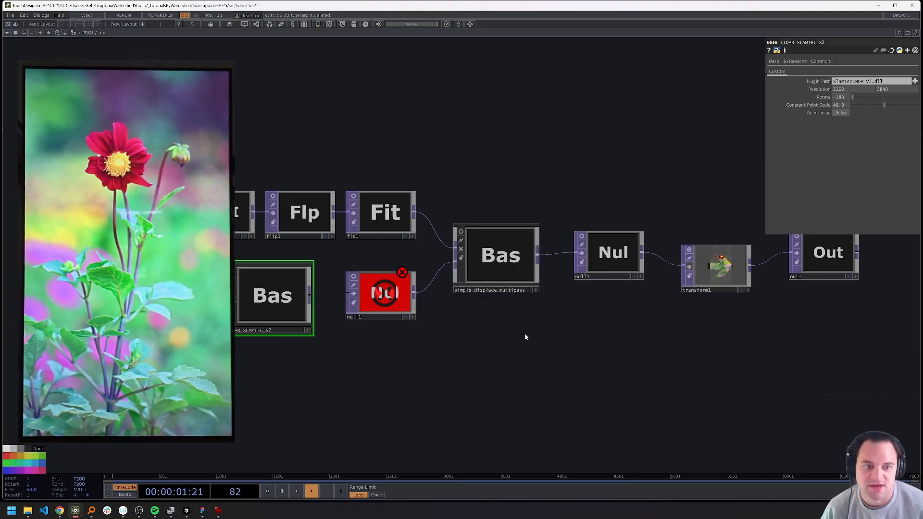
left_click_drag(309, 292, 353, 293)
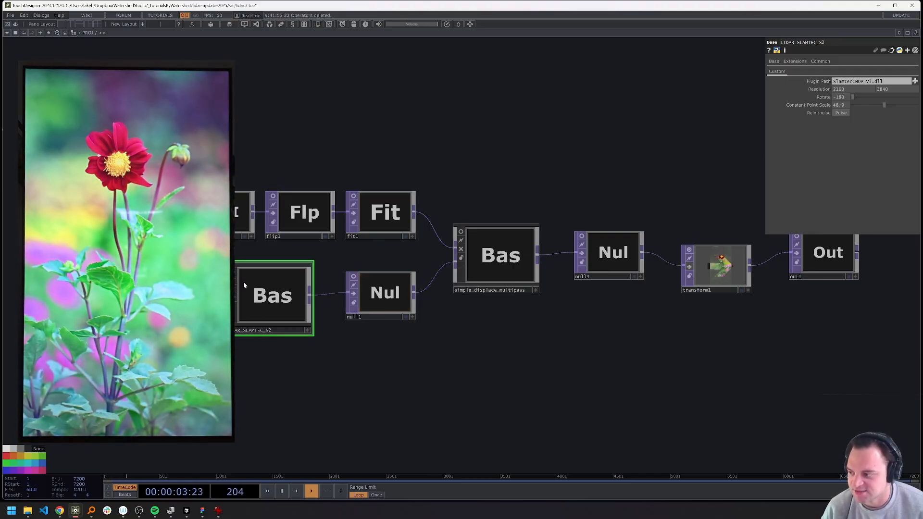
left_click(353, 277)
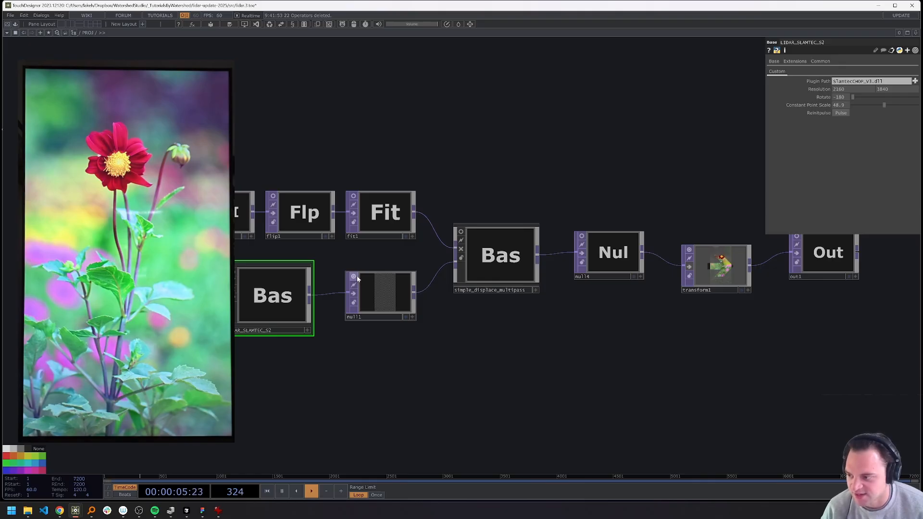
- Display the outputs of null4 and null1 side by side as backdrops behind the network
scroll(422, 288, "up", 5)
scroll(447, 369, "down", 4)
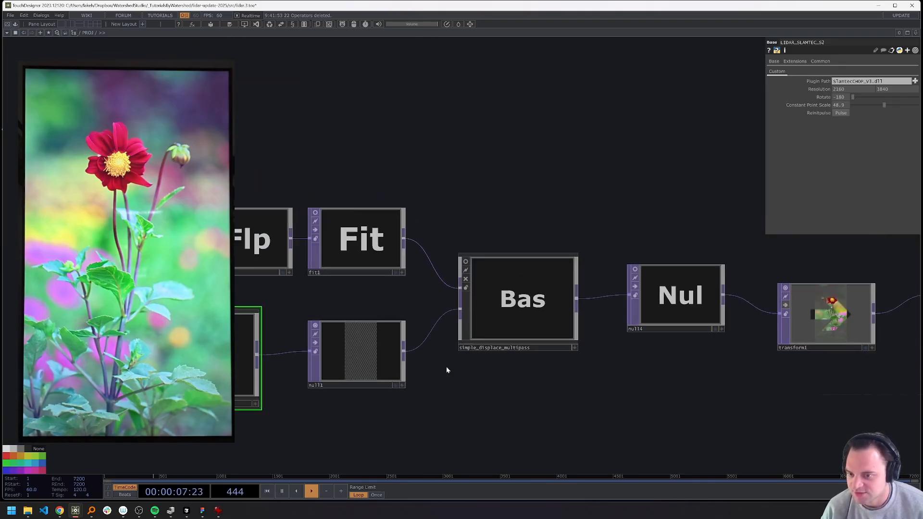
left_click(714, 328)
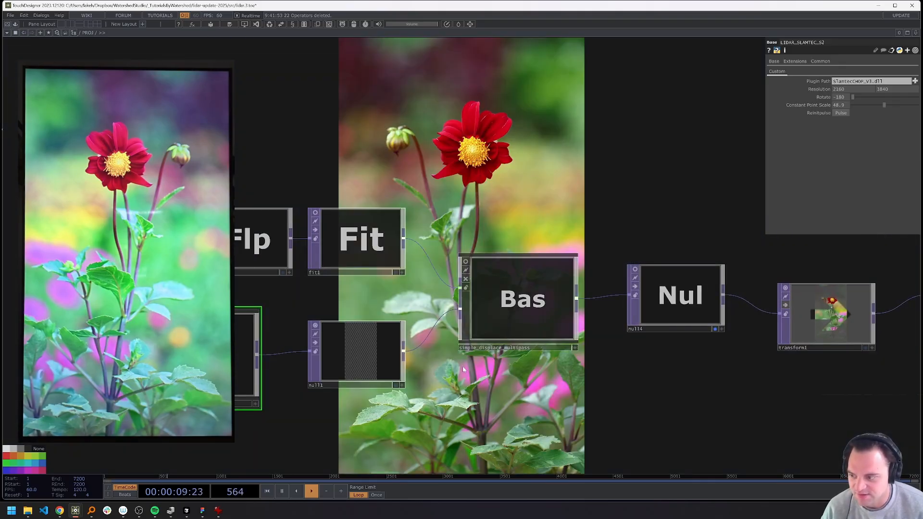
left_click(397, 384)
scroll(532, 293, "down", 3)
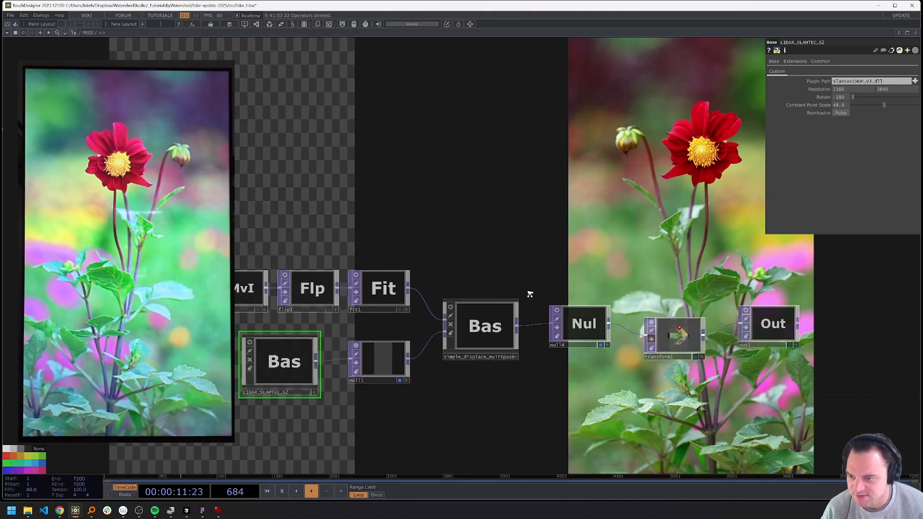
left_click_drag(567, 251, 580, 294)
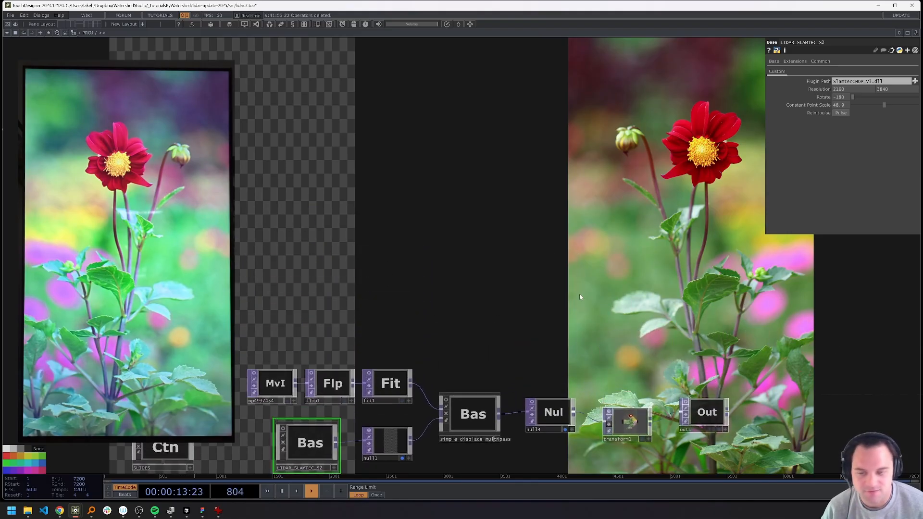
left_click_drag(456, 272, 470, 183)
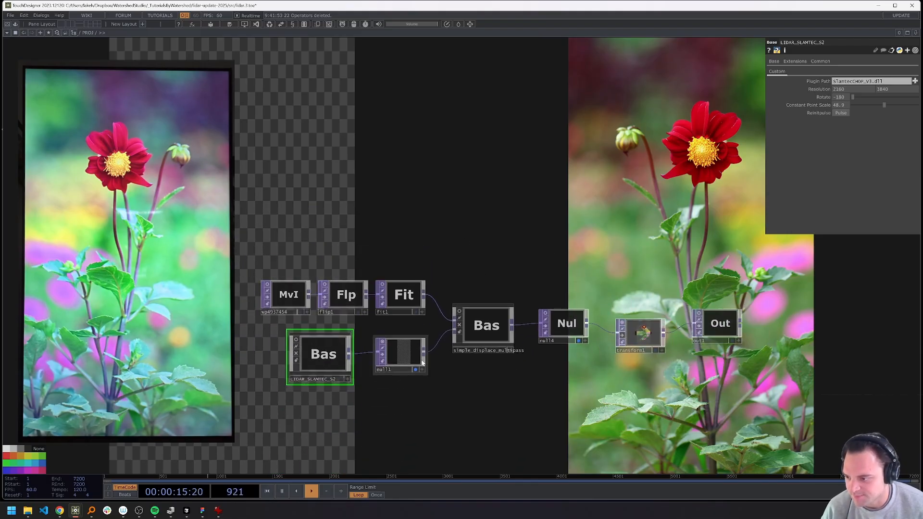
- Hide the operators, shift the LiDAR Null's backdrop image closer to the flower image, and show the operators again
key("grave")
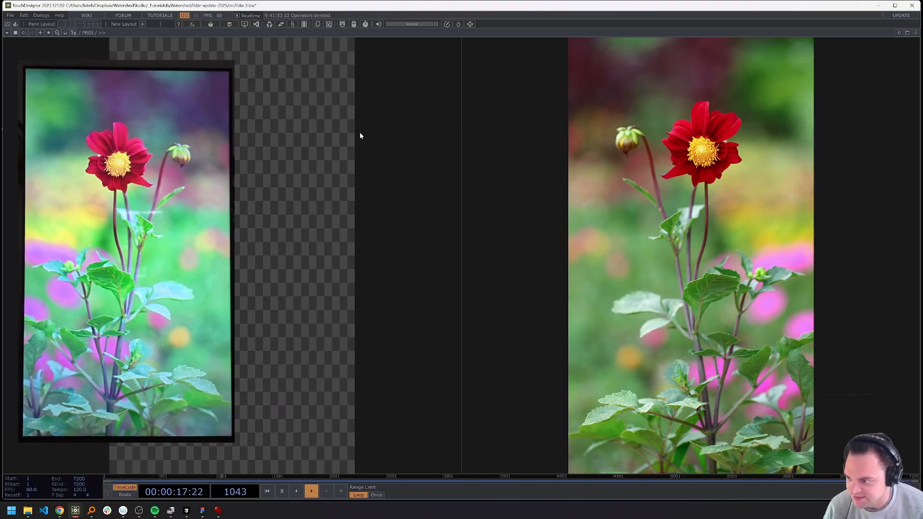
left_click_drag(300, 181, 406, 185)
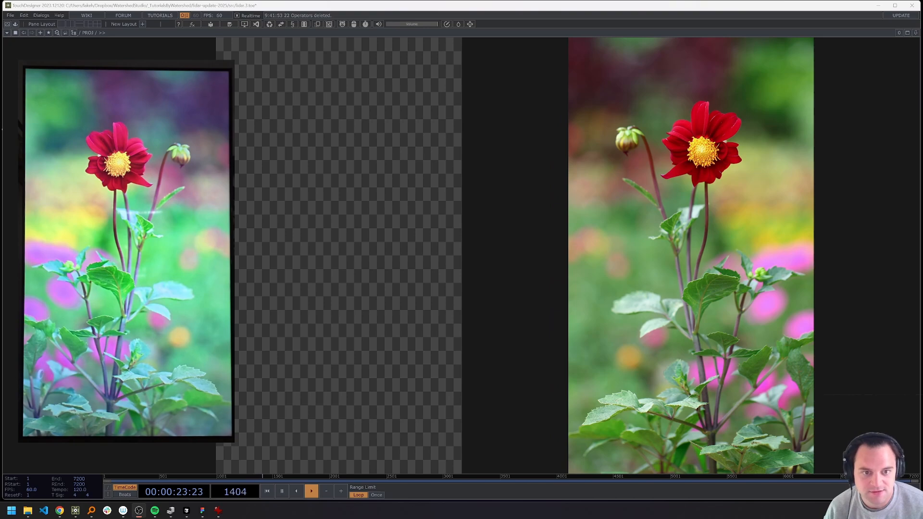
left_click(250, 252)
key("grave")
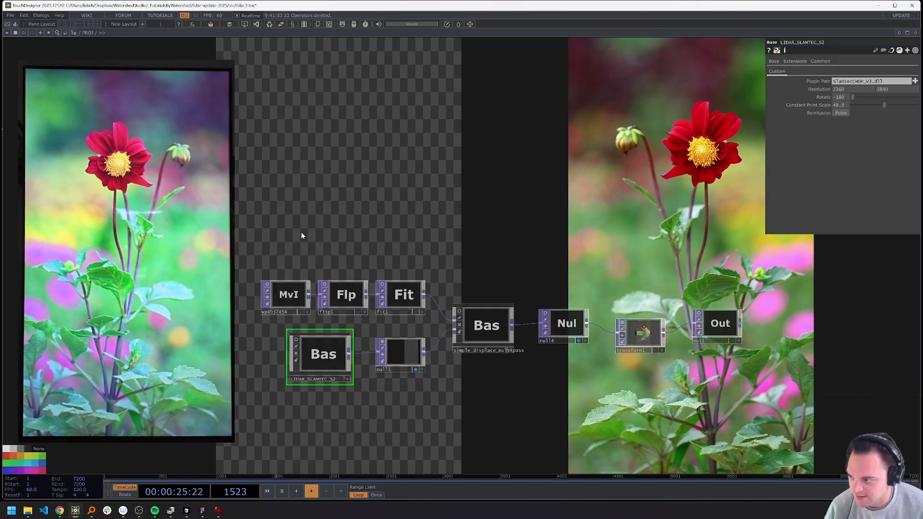
left_click_drag(336, 194, 402, 230)
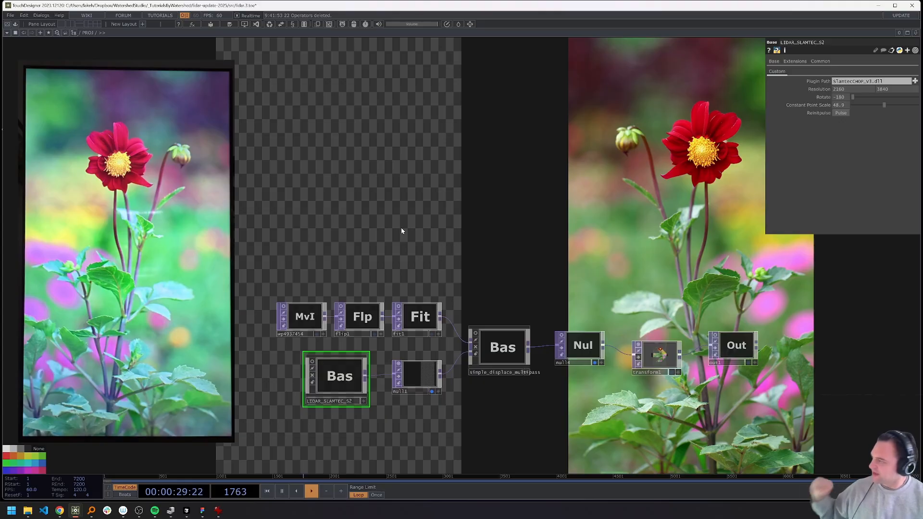
- Examine the displacement and LiDAR components' parameters and test the touch distortion on the flower image
left_click(500, 347)
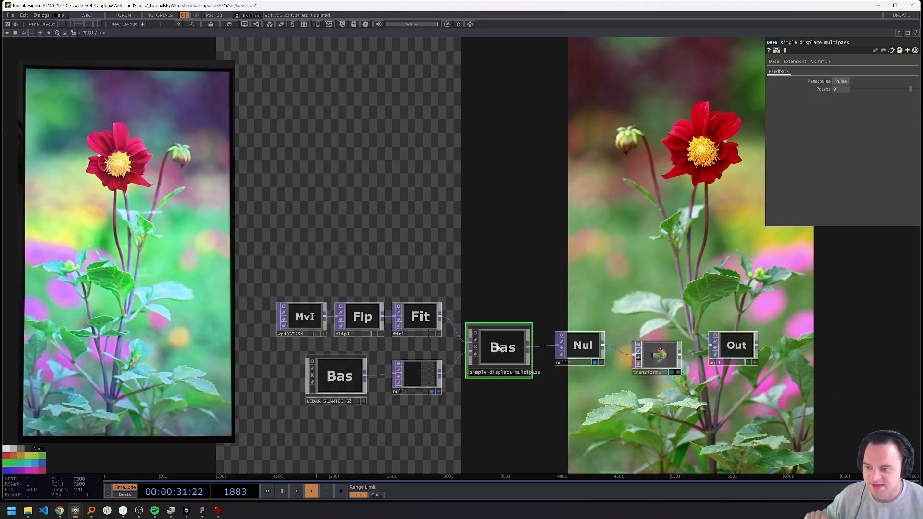
left_click(335, 378)
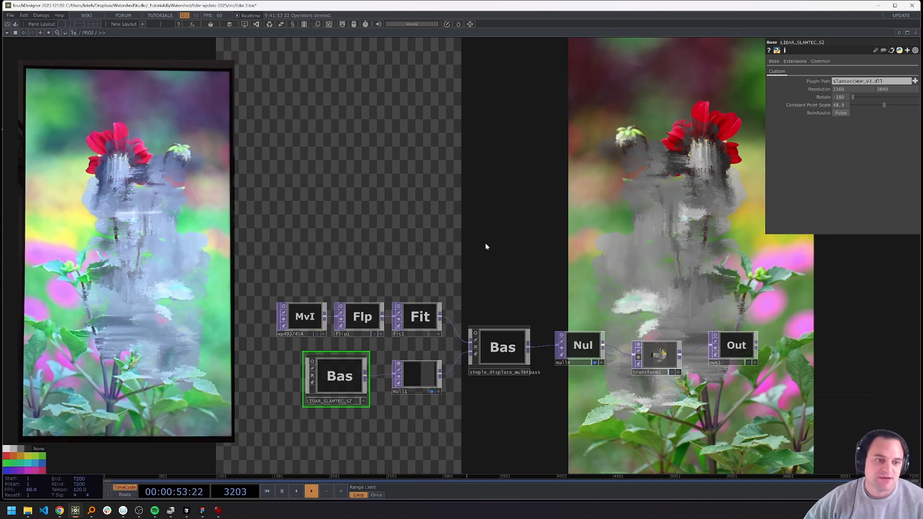
left_click(506, 359)
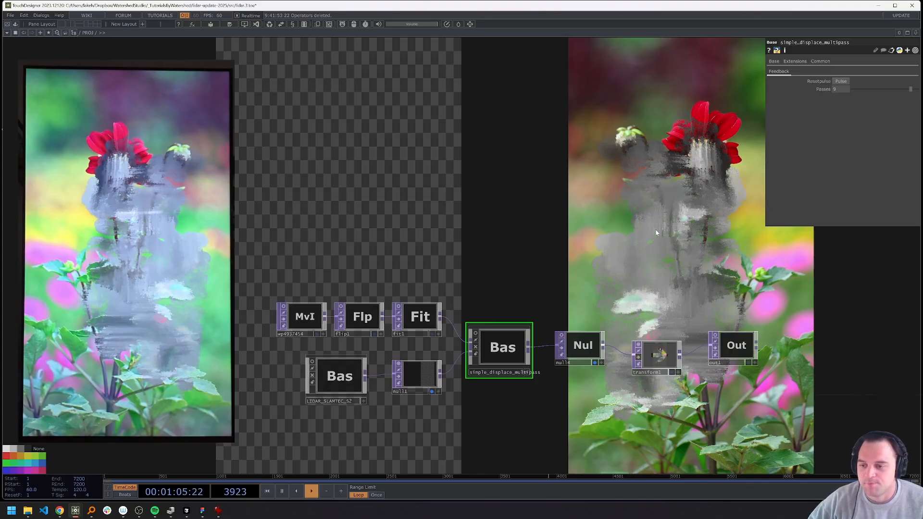
- Make room by moving the LiDAR component and null1, and branch a Feedback TOP off null1
left_click_drag(528, 257, 506, 179)
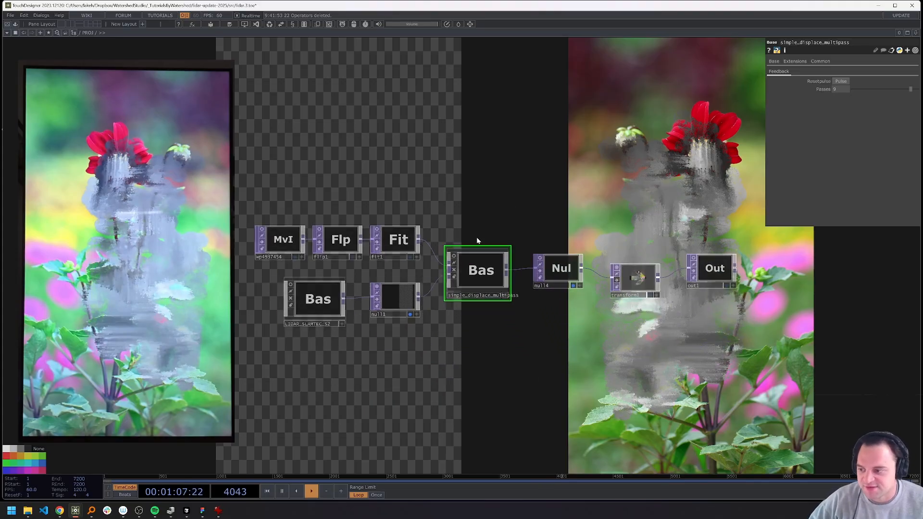
right_click_drag(404, 354, 327, 308)
left_click_drag(328, 308, 299, 366)
right_click(392, 354)
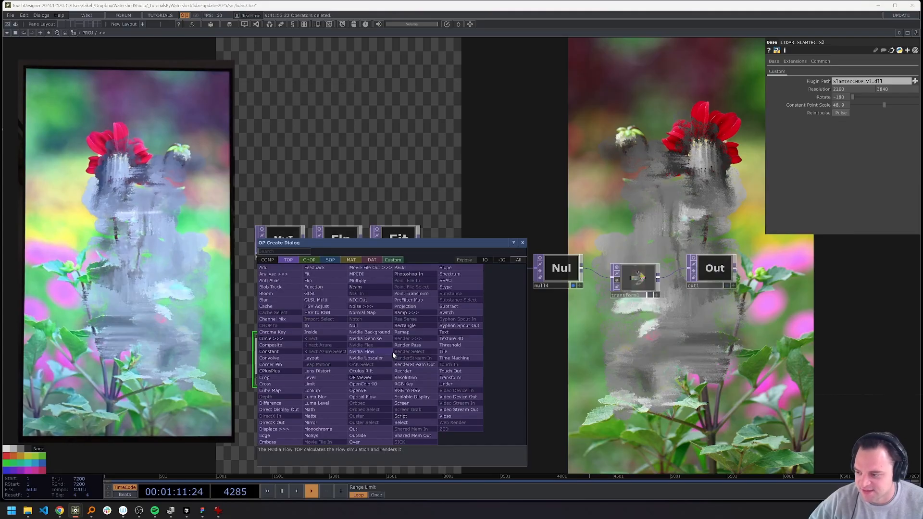
left_click(319, 267)
left_click(494, 387)
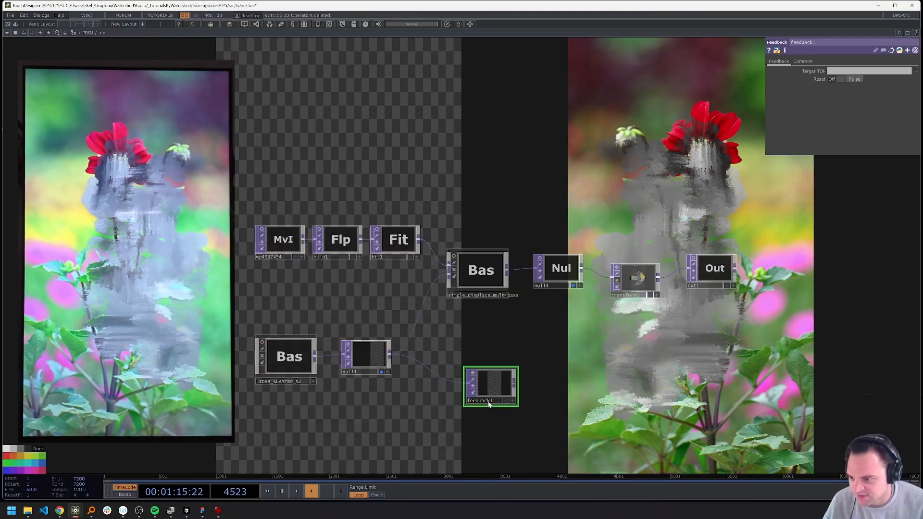
- Add an Add TOP combining the Feedback TOP with null1, and make it the Feedback TOP's target
left_click_drag(507, 390, 470, 363)
right_click(475, 357)
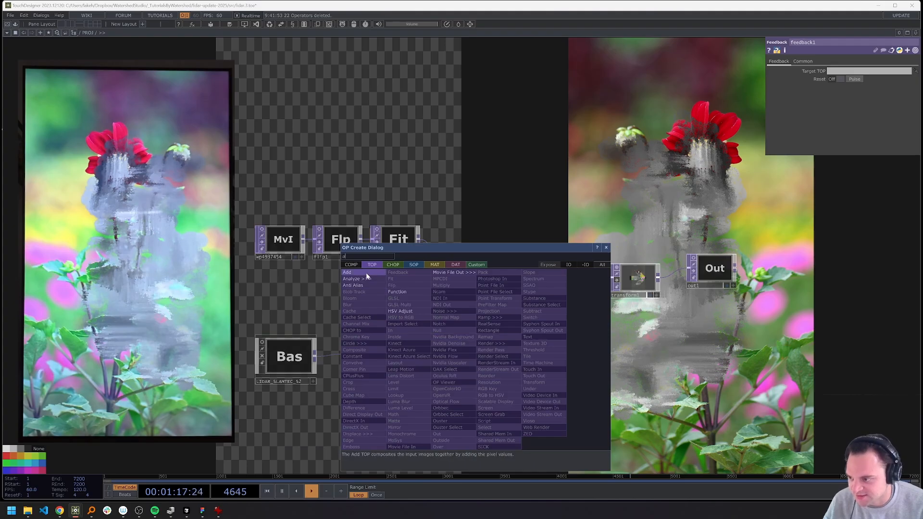
left_click(365, 273)
left_click(544, 367)
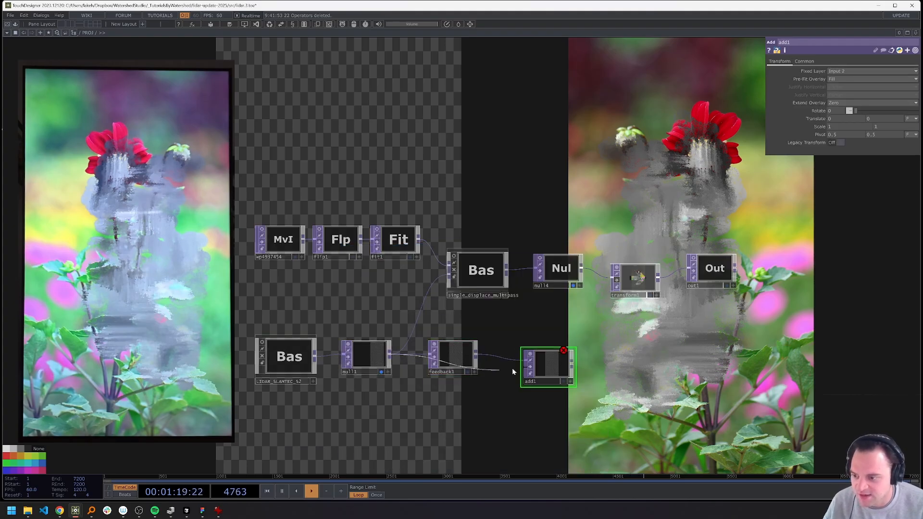
left_click_drag(512, 369, 457, 353)
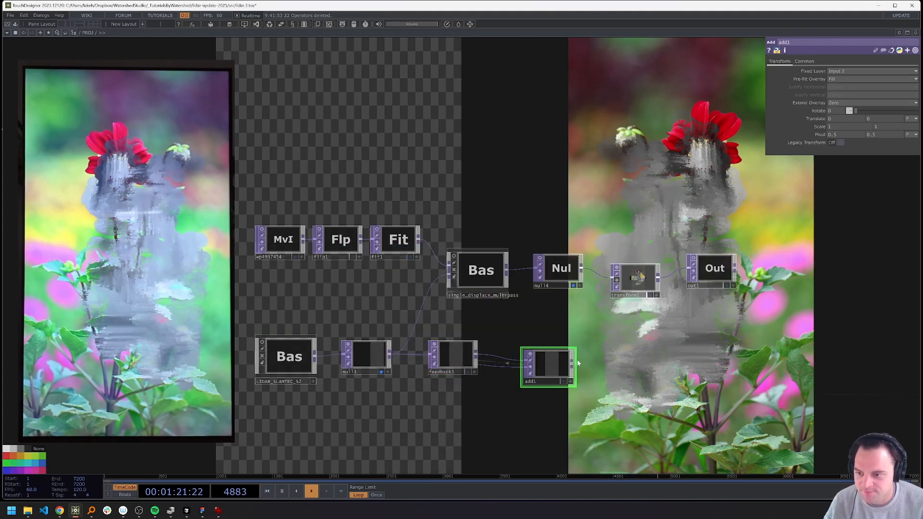
- Route the Add TOP into transform1 and test drawing touch trails on the physical screen
left_click_drag(572, 360, 669, 282)
left_click_drag(598, 288, 618, 279)
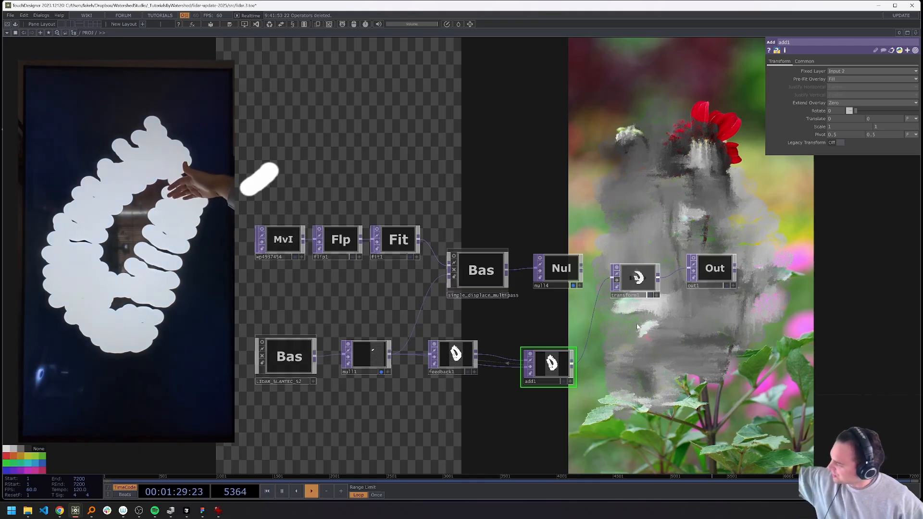
key("ctrl+Up")
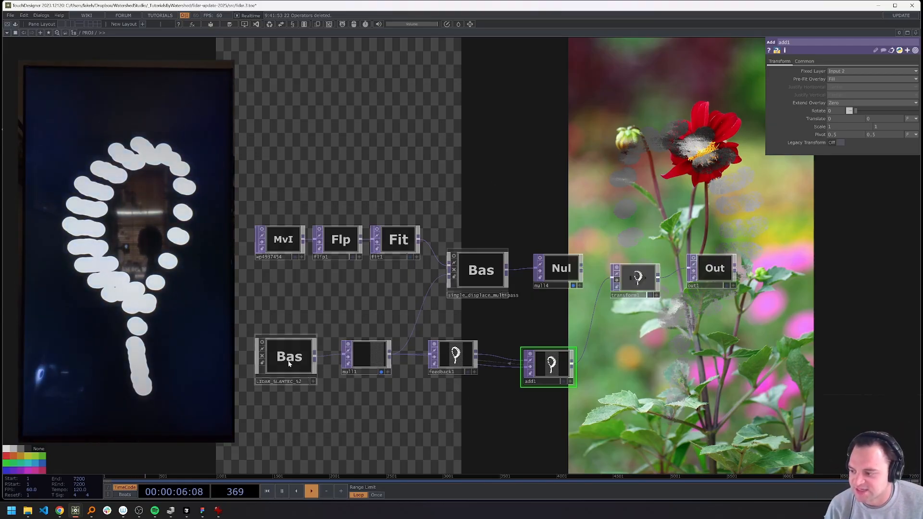
- Insert a Blur TOP between the Feedback TOP and the Add TOP, spacing the operators apart
scroll(548, 368, "up", 3)
left_click_drag(389, 357, 389, 320)
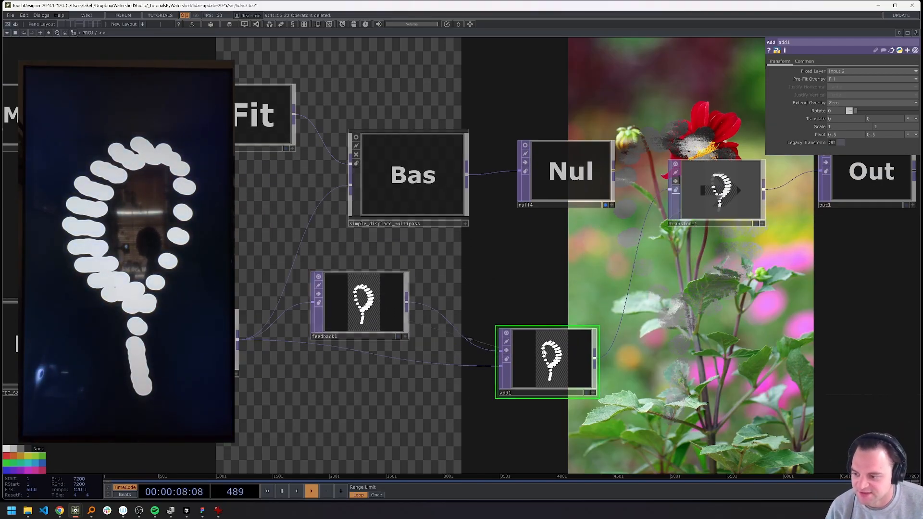
left_click_drag(528, 359, 547, 379)
right_click(458, 329)
left_click(464, 320)
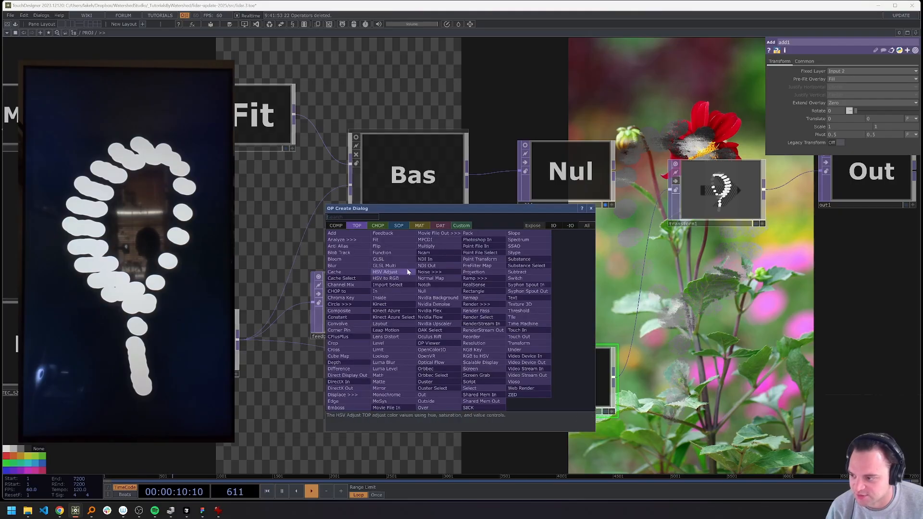
left_click(353, 266)
left_click(445, 311)
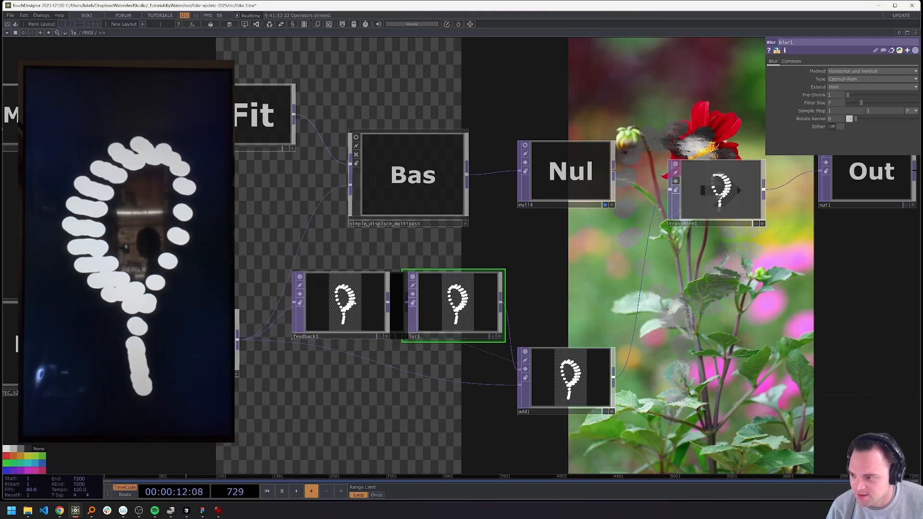
left_click_drag(498, 347, 465, 298)
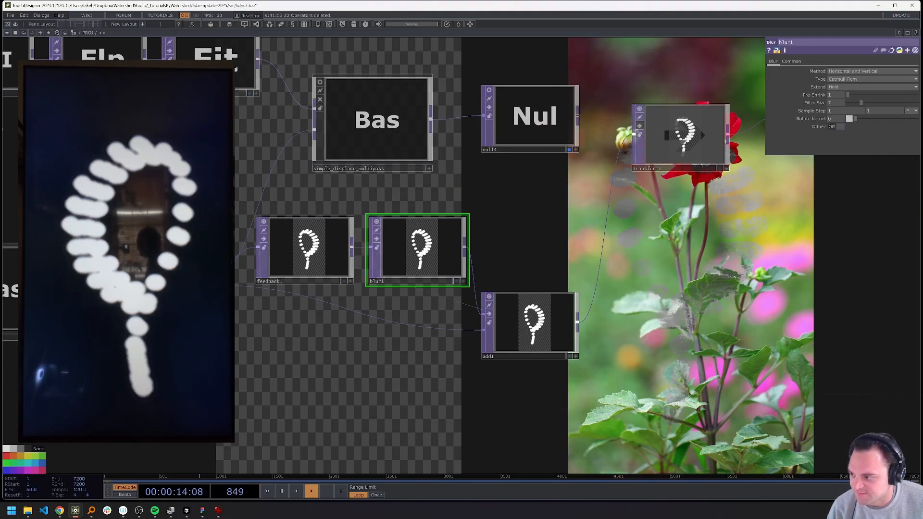
- Check the Crop and Fit chain inside the LiDAR component, and set the component's Constant Point Scale to 67.3
left_click_drag(156, 287, 156, 325)
left_click_drag(79, 312, 298, 300)
key("i")
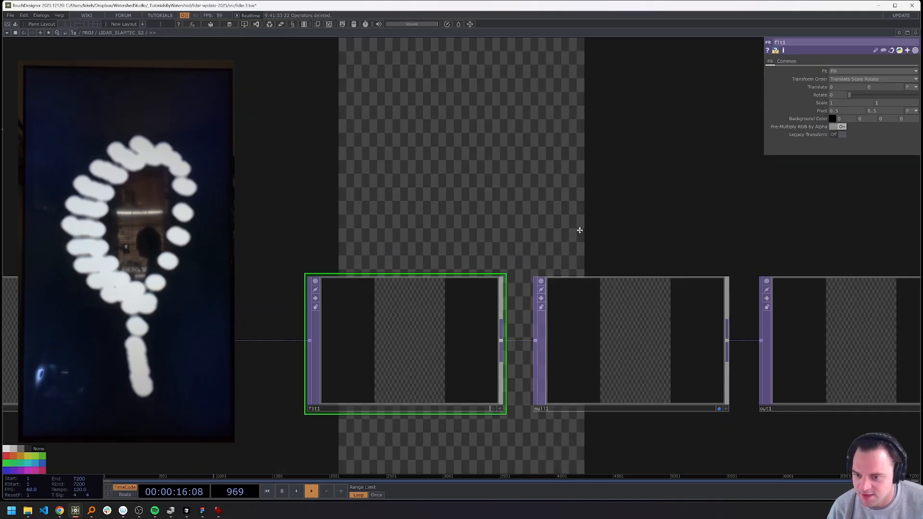
scroll(401, 277, "down", 6)
left_click_drag(578, 229, 587, 250)
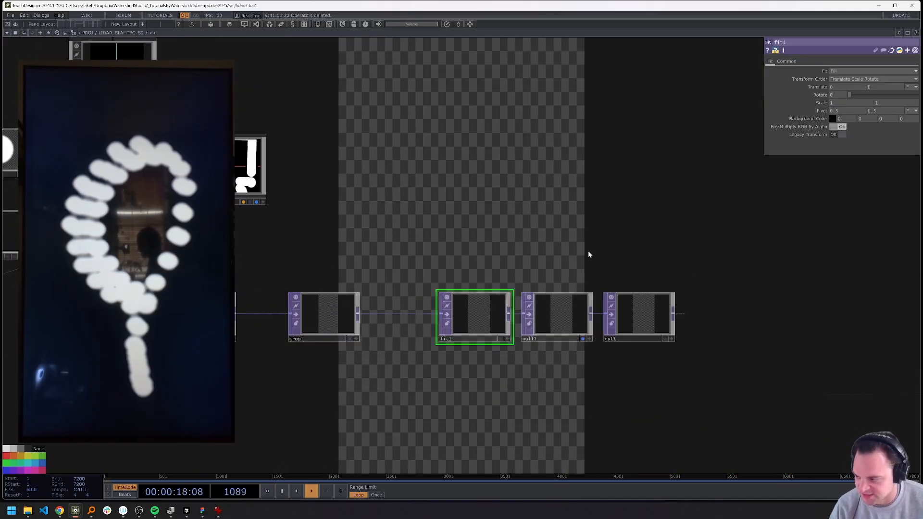
scroll(262, 321, "up", 5)
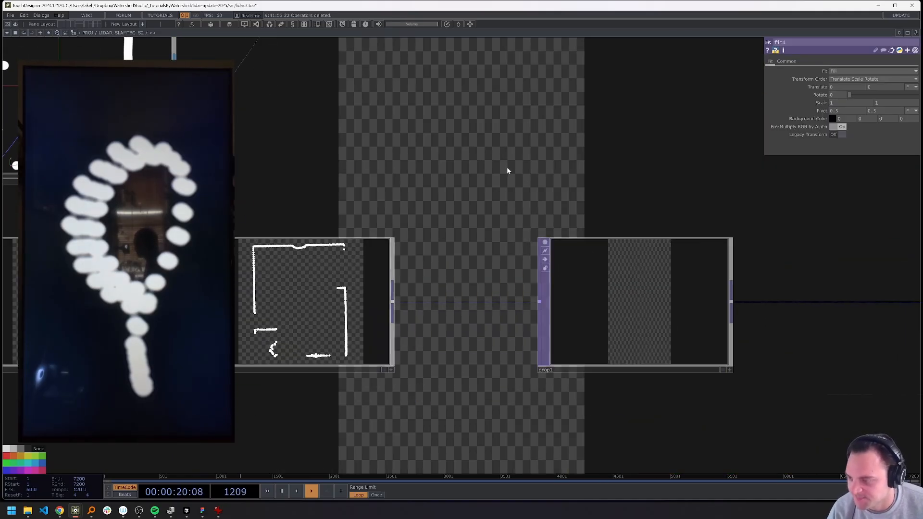
key("u")
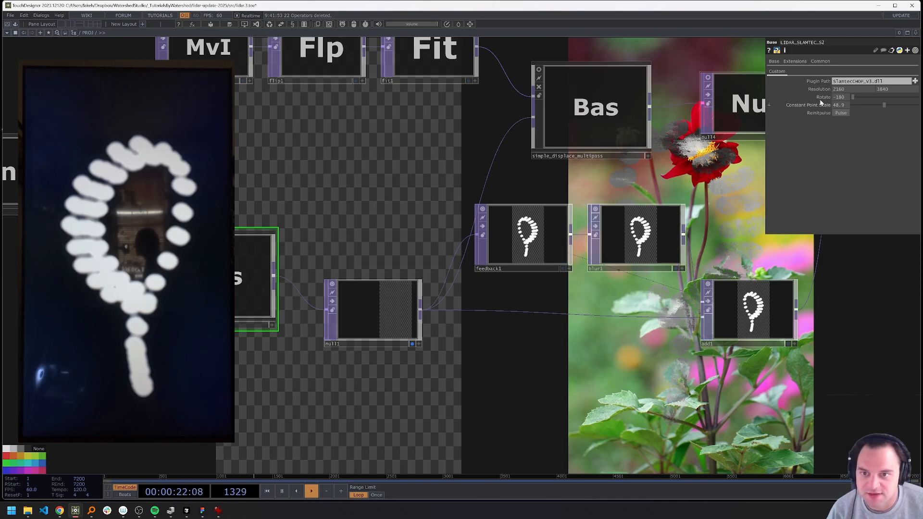
left_click_drag(899, 105, 897, 105)
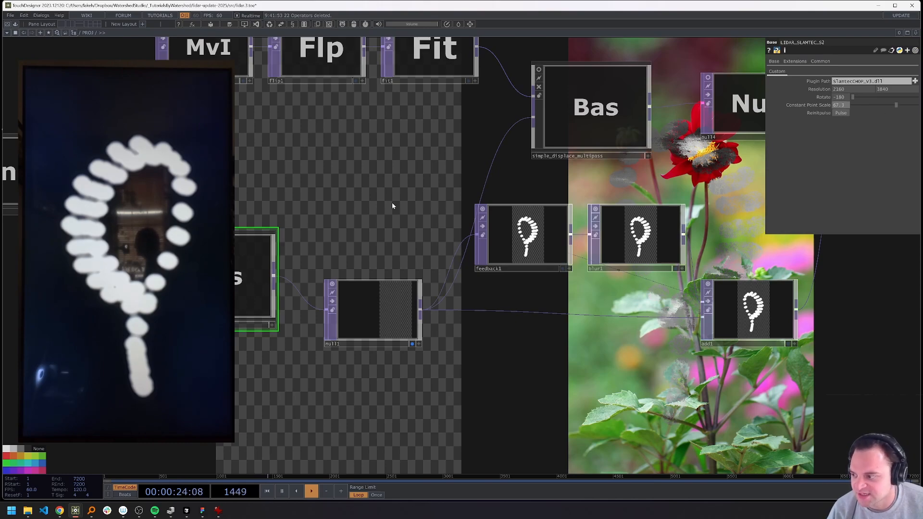
- Connect null4 into transform1 in place of the Add TOP, and test touching the displaced flower video on the physical screen
left_click_drag(334, 188, 339, 206)
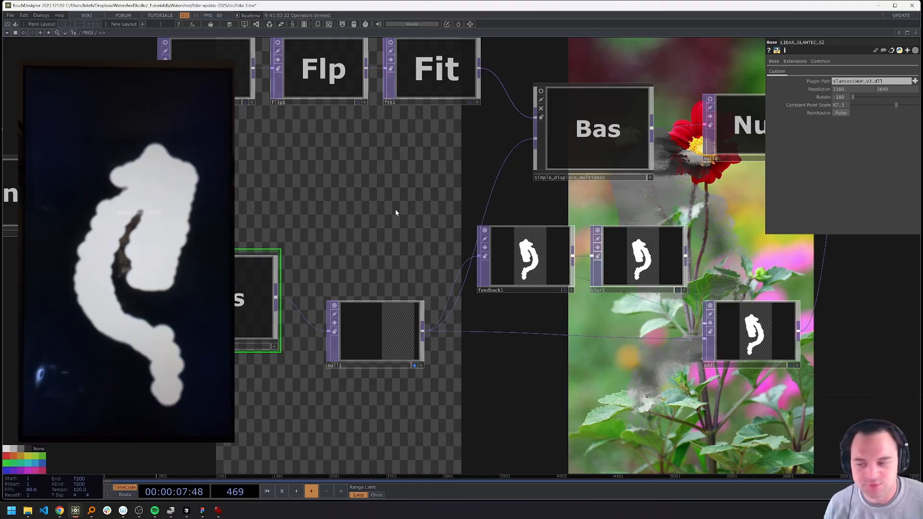
middle_click_drag(564, 124, 377, 151)
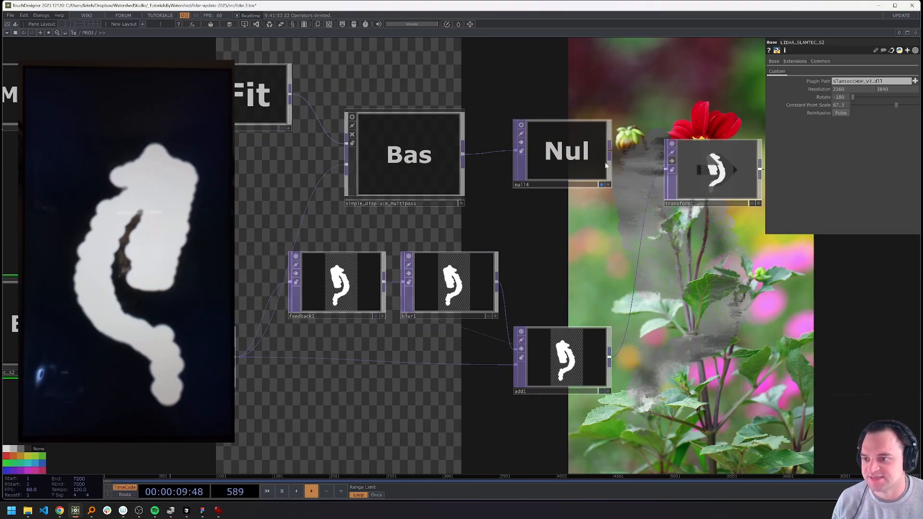
left_click_drag(610, 152, 666, 169)
left_click_drag(701, 278, 672, 252)
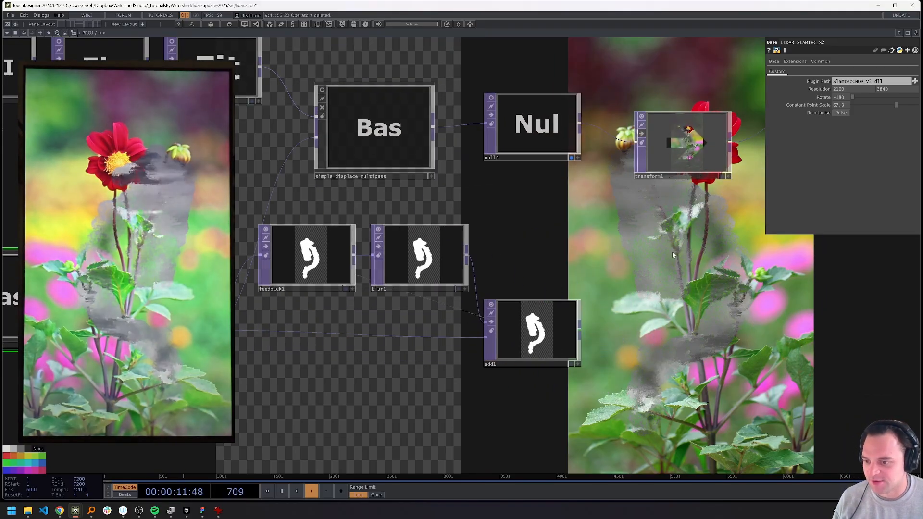
key("Down")
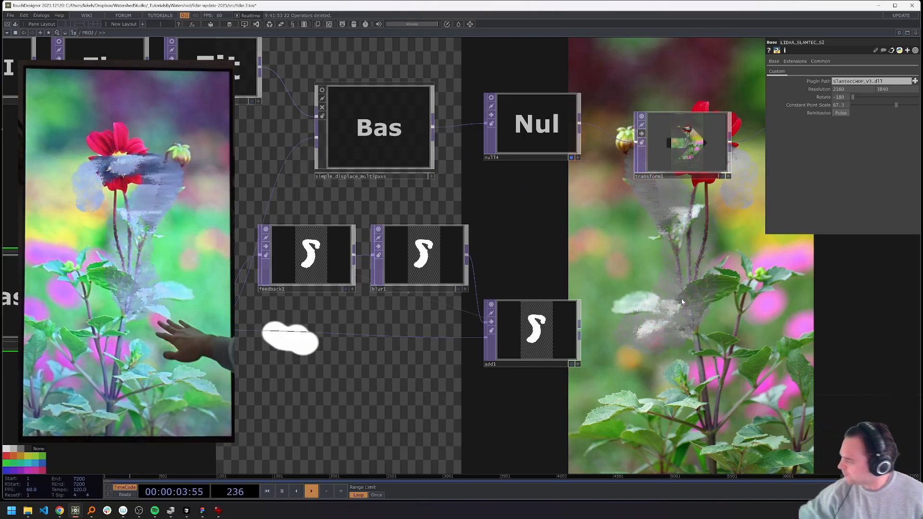
- Delete the feedback trail operators null1, feedback1, blur1 and add1 from the network
scroll(682, 302, "down", 4)
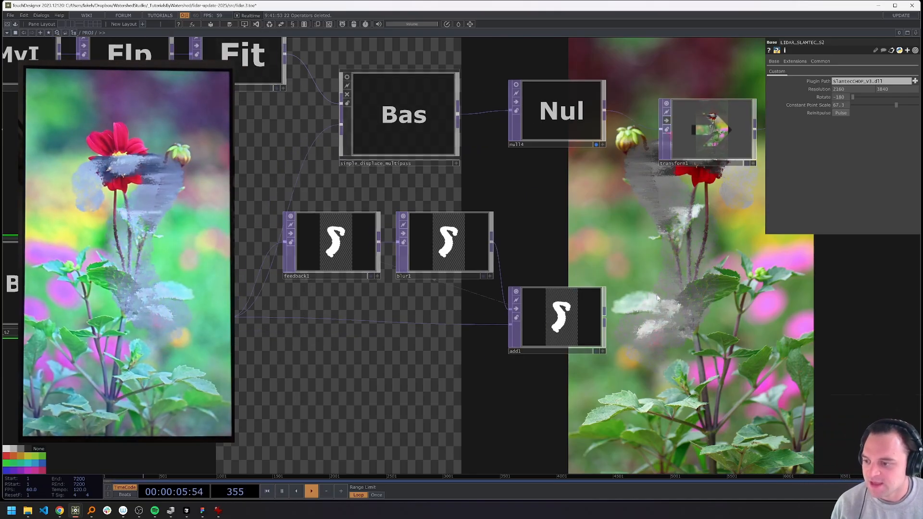
left_click_drag(673, 350, 422, 275)
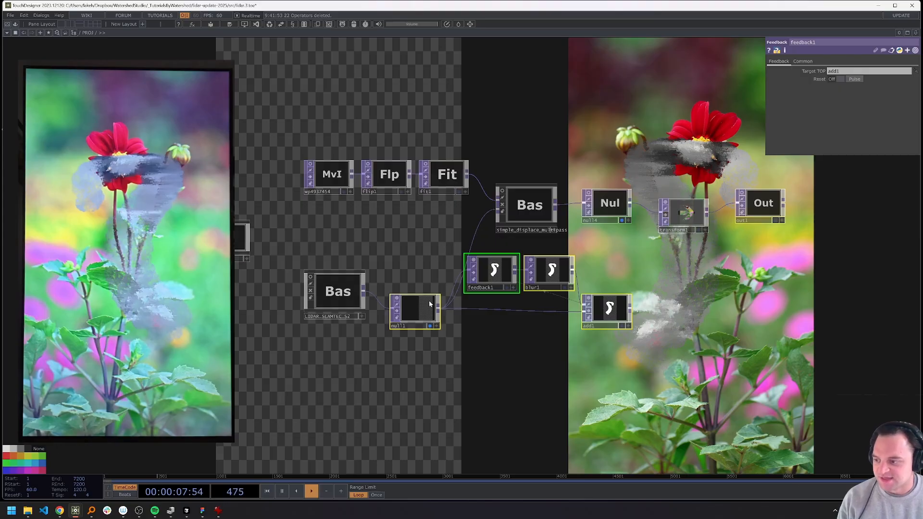
key("Delete")
key("h")
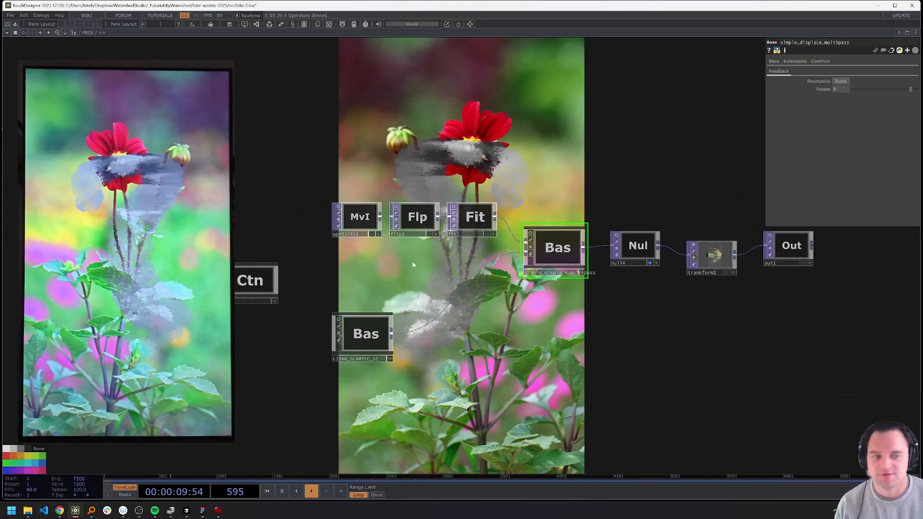
- Align transform1 and out1 in a row with null4, move the LiDAR component closer to the video chain, and select simple_displace_multipass
left_click_drag(425, 269, 432, 283)
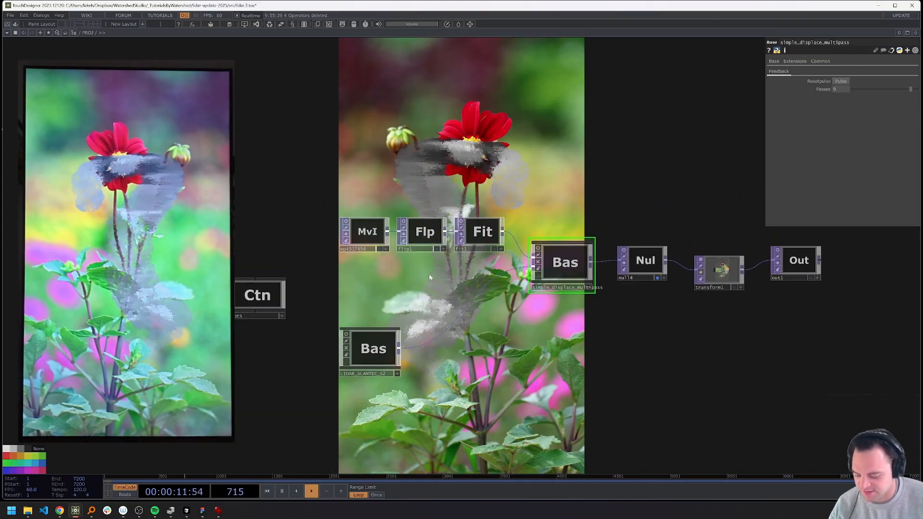
key("ctrl+Up")
left_click_drag(565, 151, 532, 151)
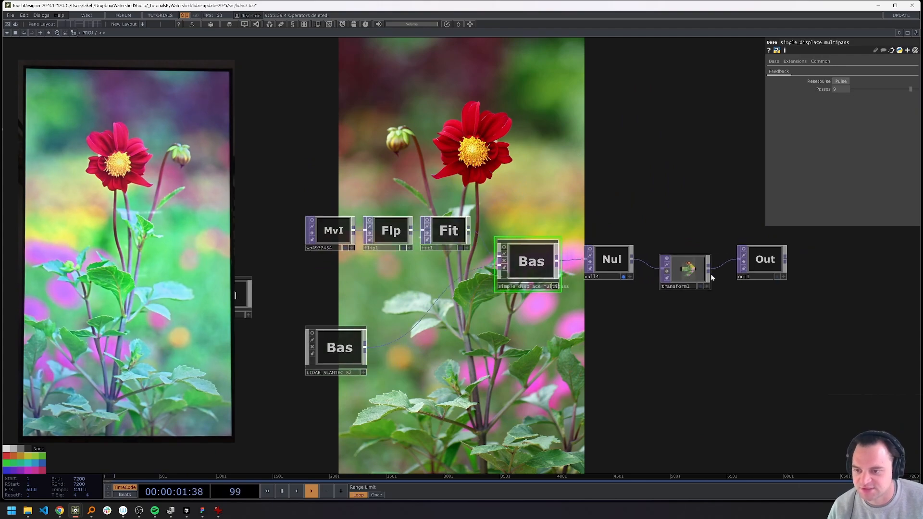
left_click_drag(691, 271, 681, 262)
left_click_drag(774, 268, 765, 267)
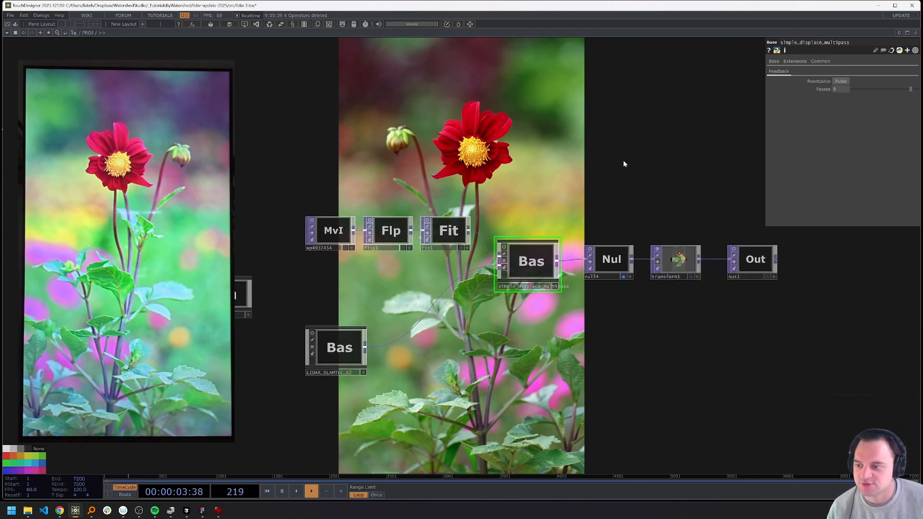
left_click_drag(624, 163, 575, 193)
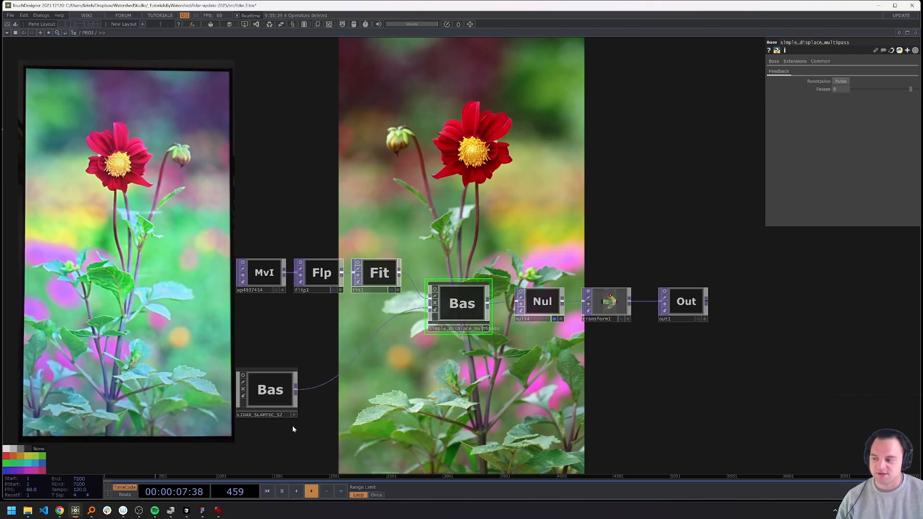
left_click_drag(265, 390, 275, 361)
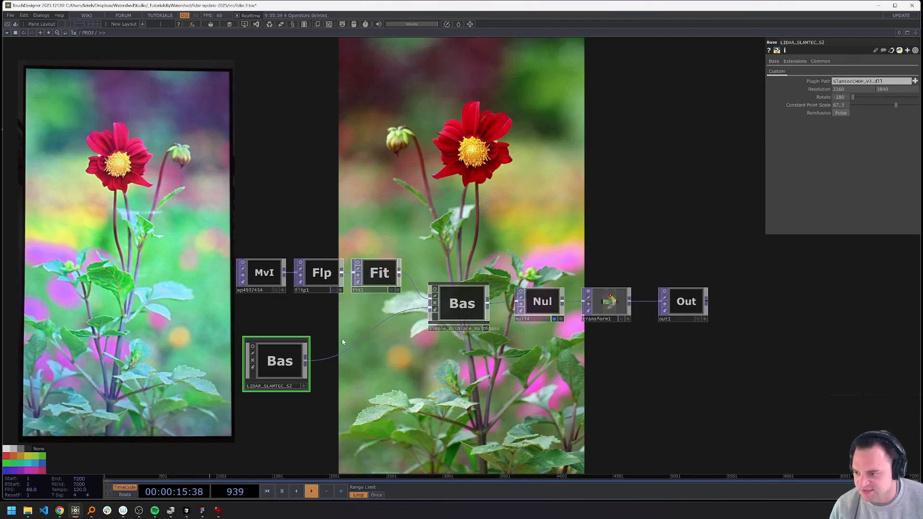
left_click(451, 308)
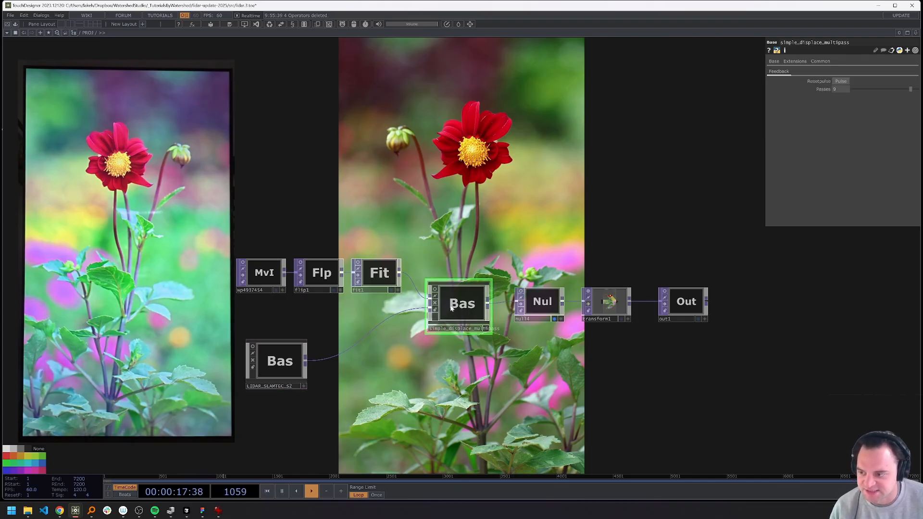